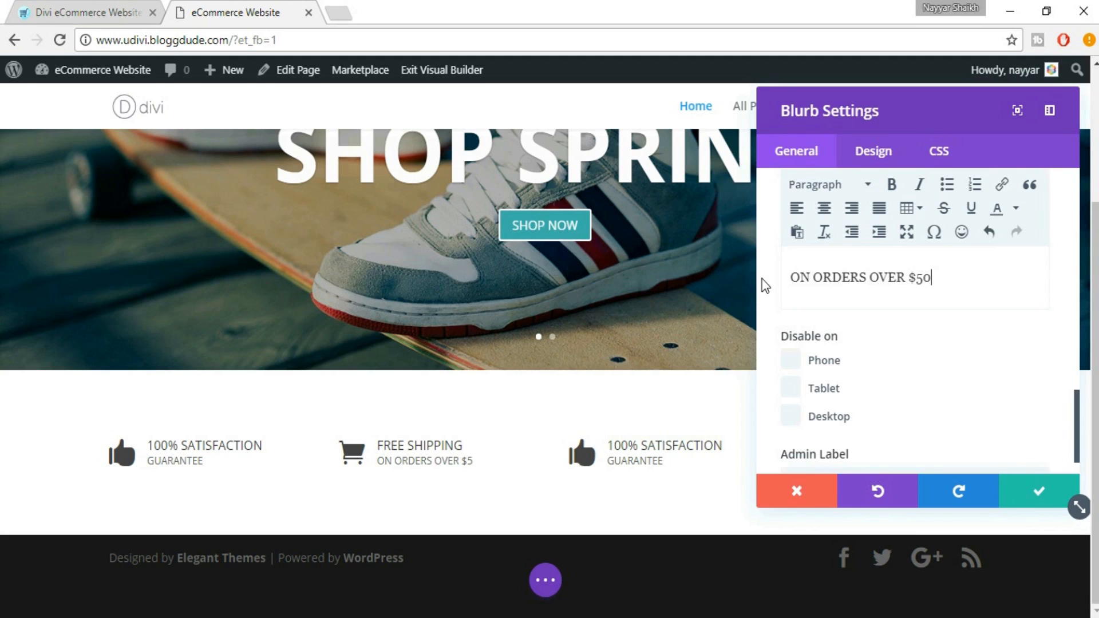
Step: Complete the free shipping blurb's content as ON ORDERS OVER $500 and save the blurb
type("0")
left_click(1037, 491)
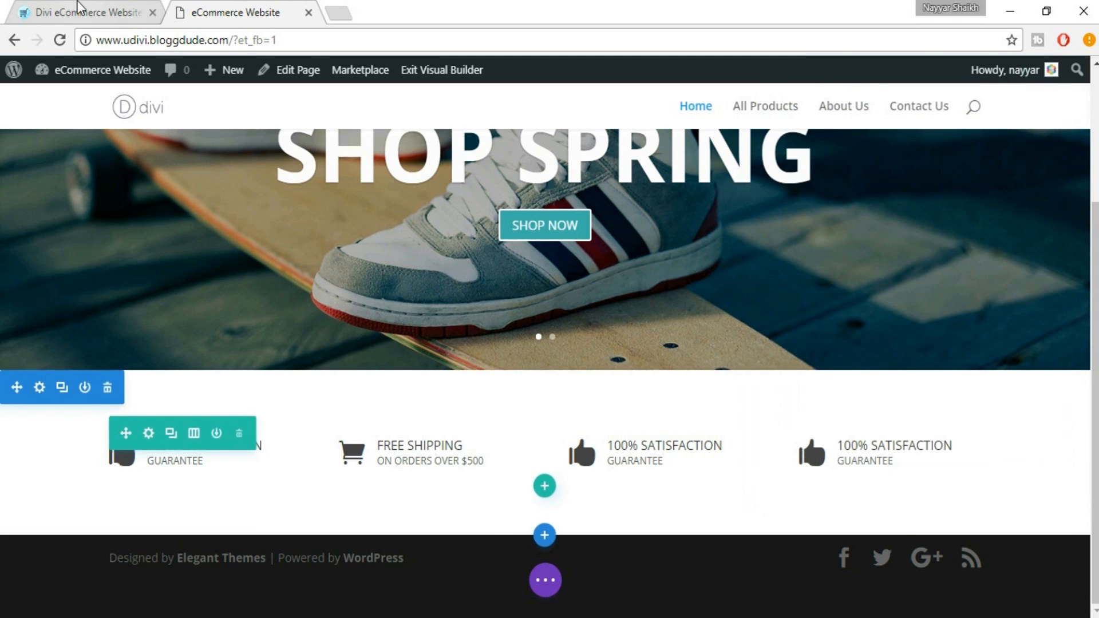
Step: Check the third blurb on the reference site, and retitle the third blurb in the row 24 HOUR DAILY
left_click(80, 12)
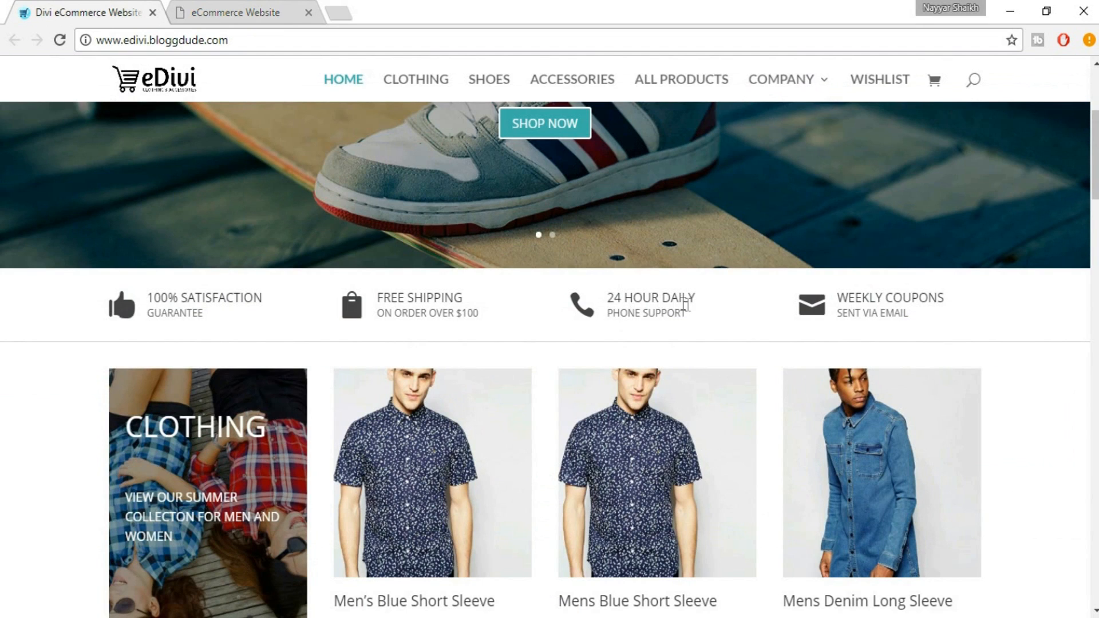
left_click(299, 8)
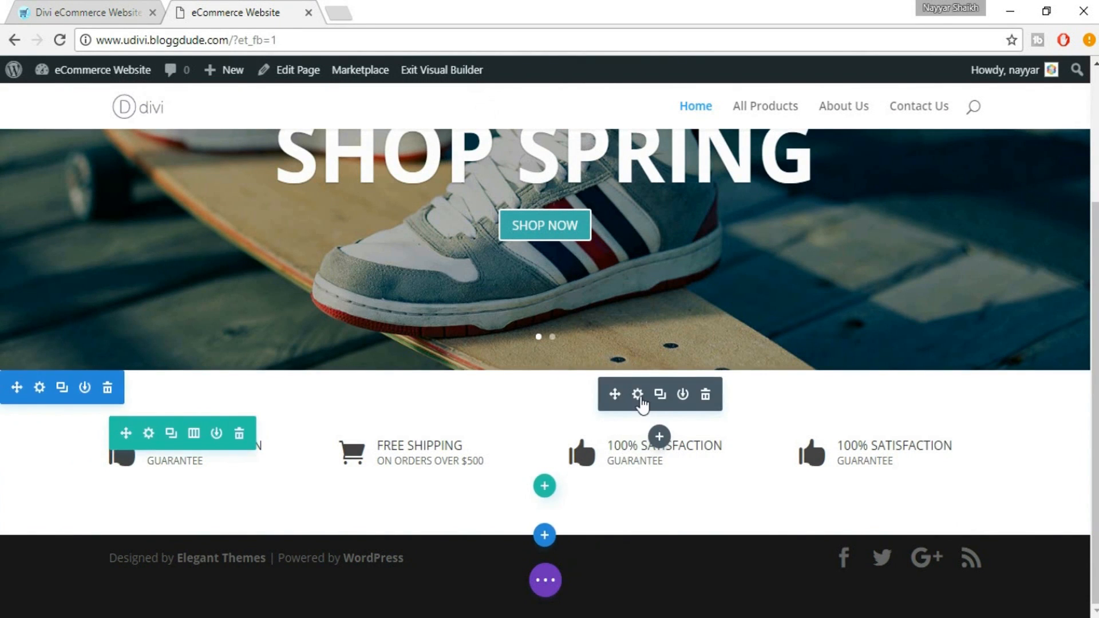
left_click(642, 397)
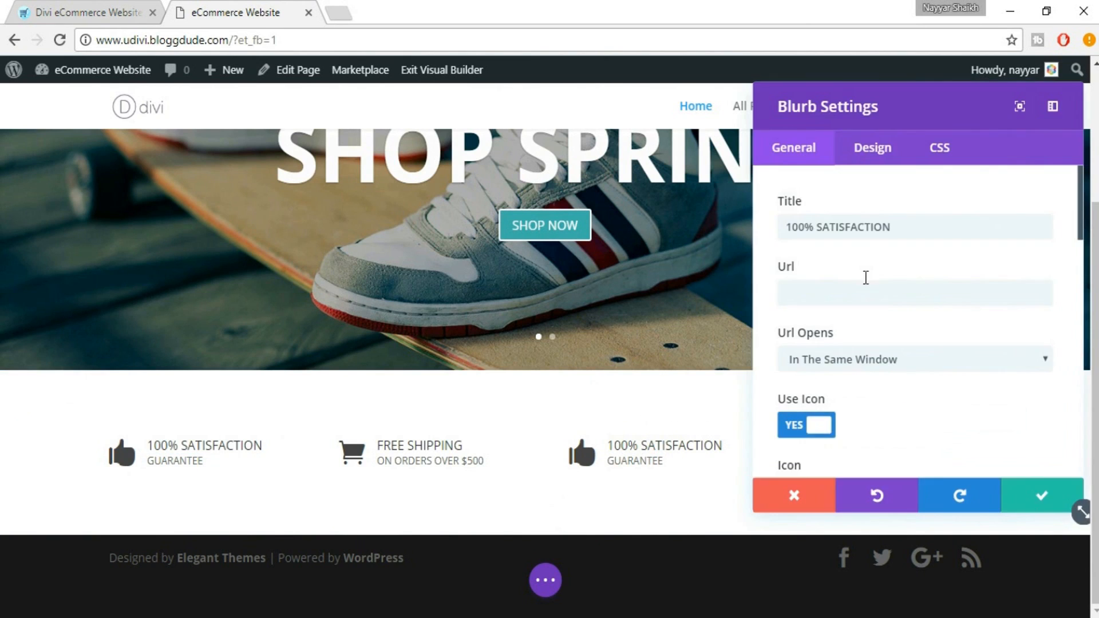
triple_click(861, 228)
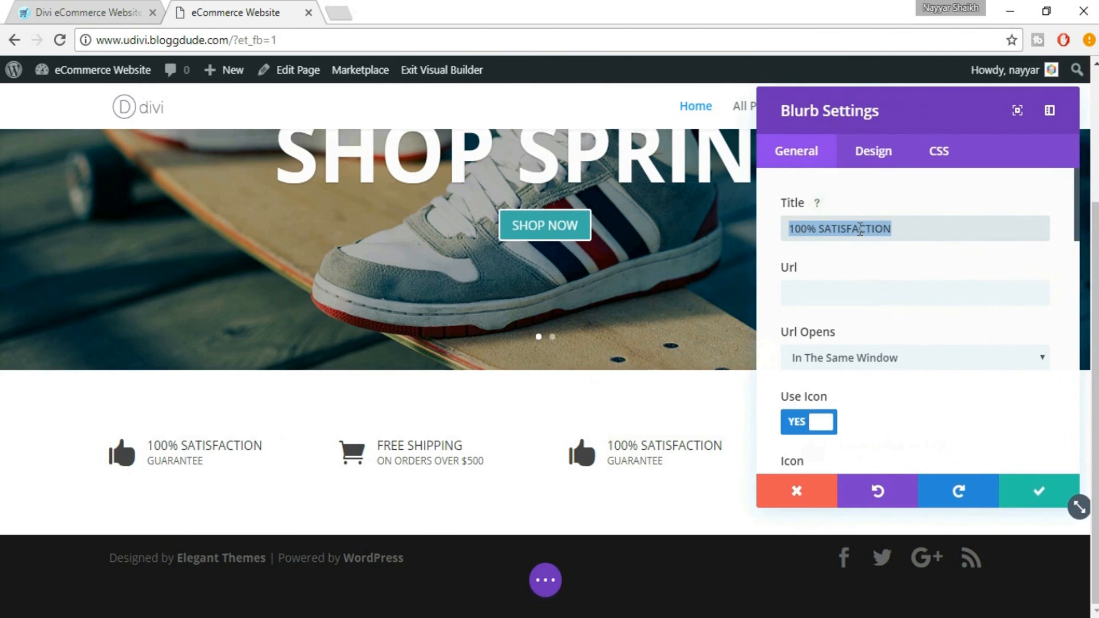
type("24")
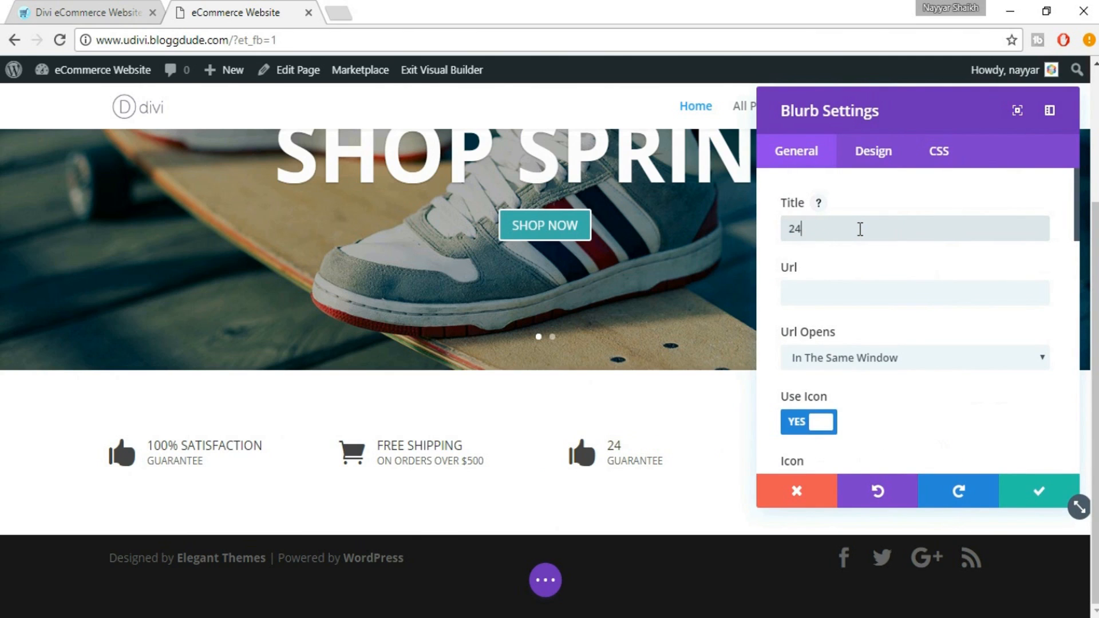
type(" HOUR DAILY")
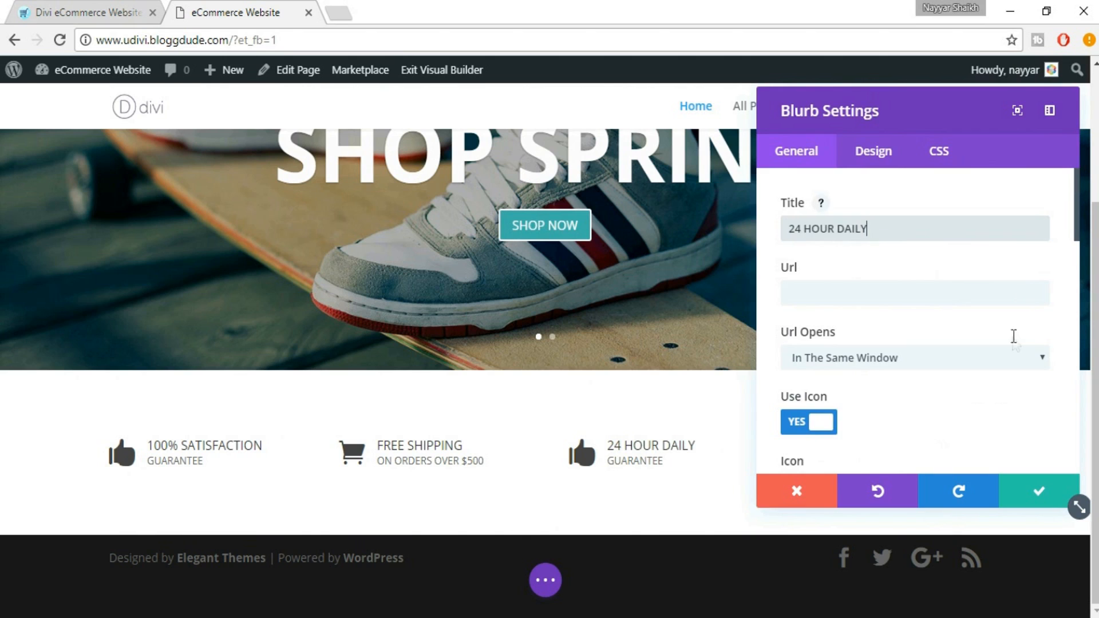
Step: Change the third blurb's icon to the solid phone handset
scroll(1013, 338, "down", 3)
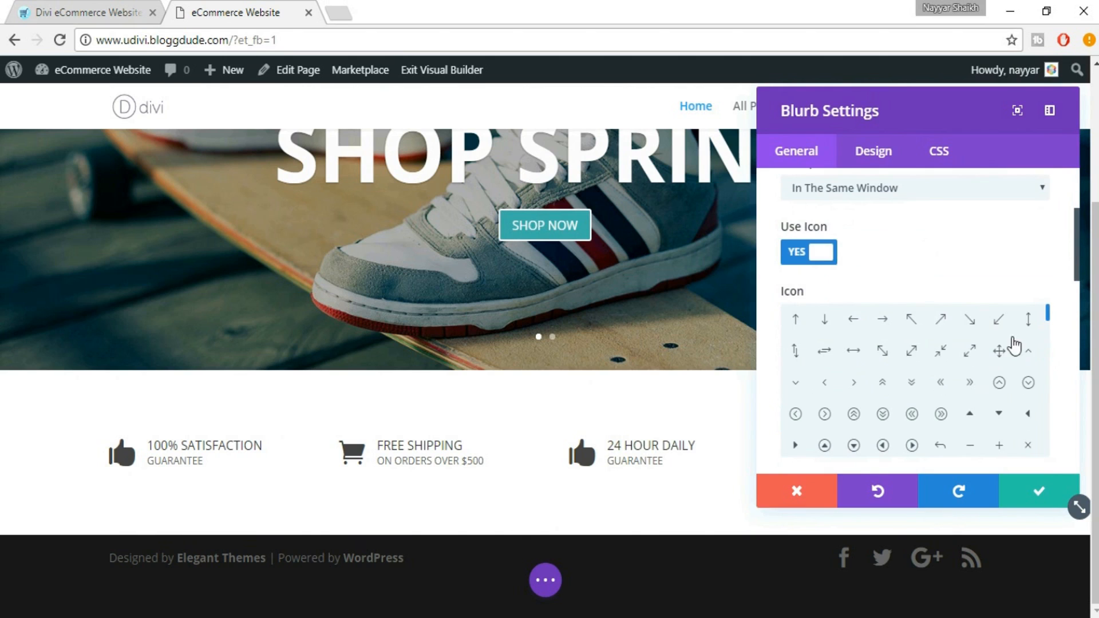
scroll(1031, 355, "down", 10)
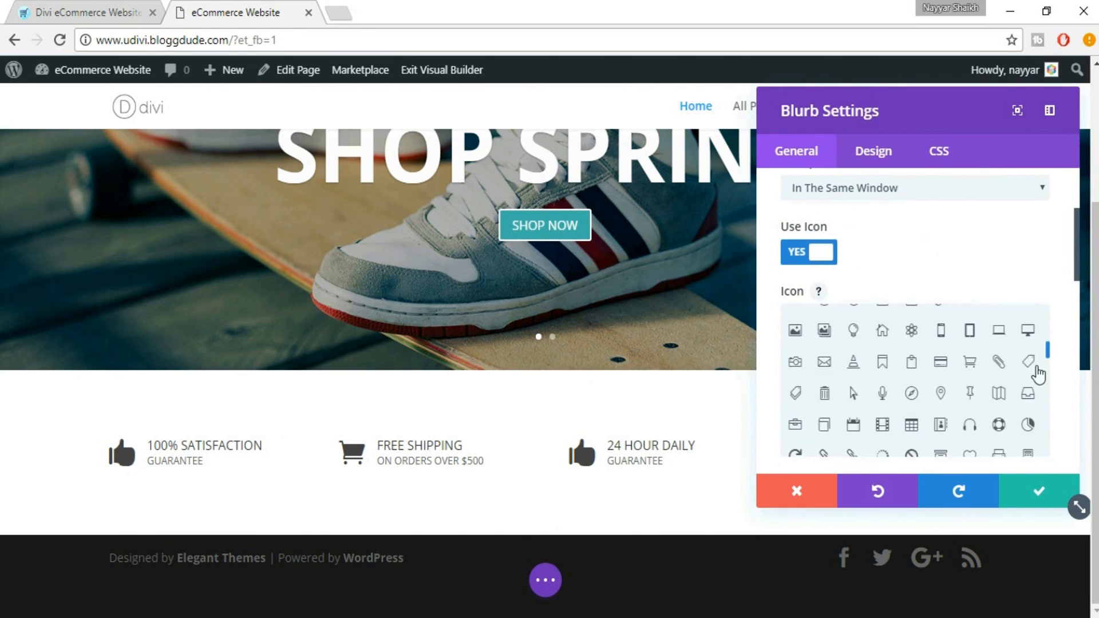
scroll(1040, 381, "down", 2)
scroll(1037, 394, "down", 3)
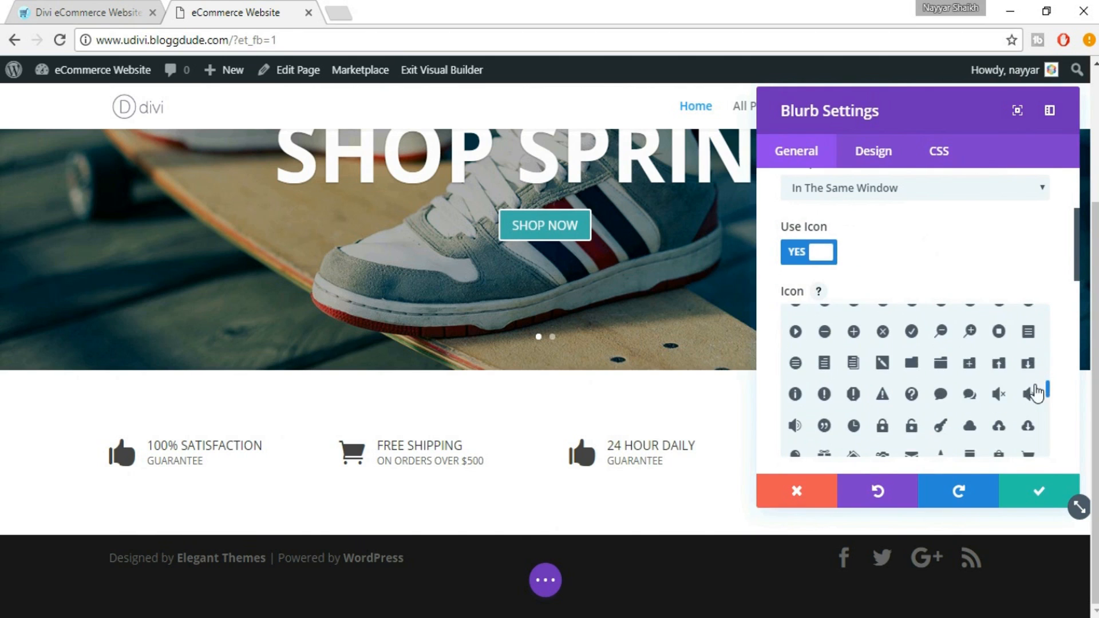
scroll(1036, 400, "down", 3)
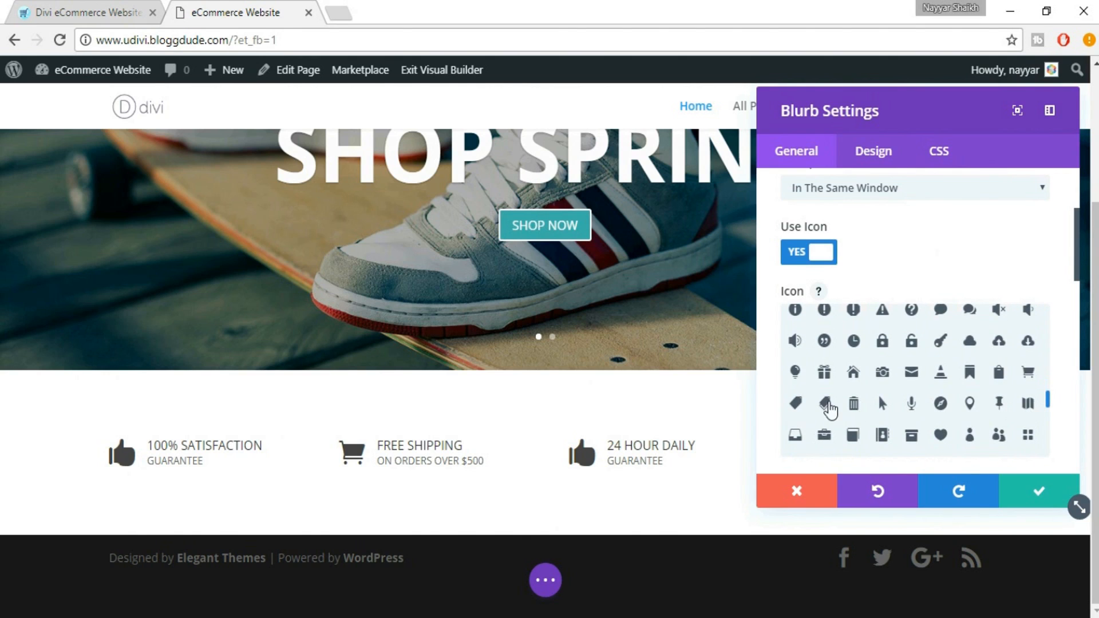
scroll(1029, 408, "down", 2)
left_click(998, 442)
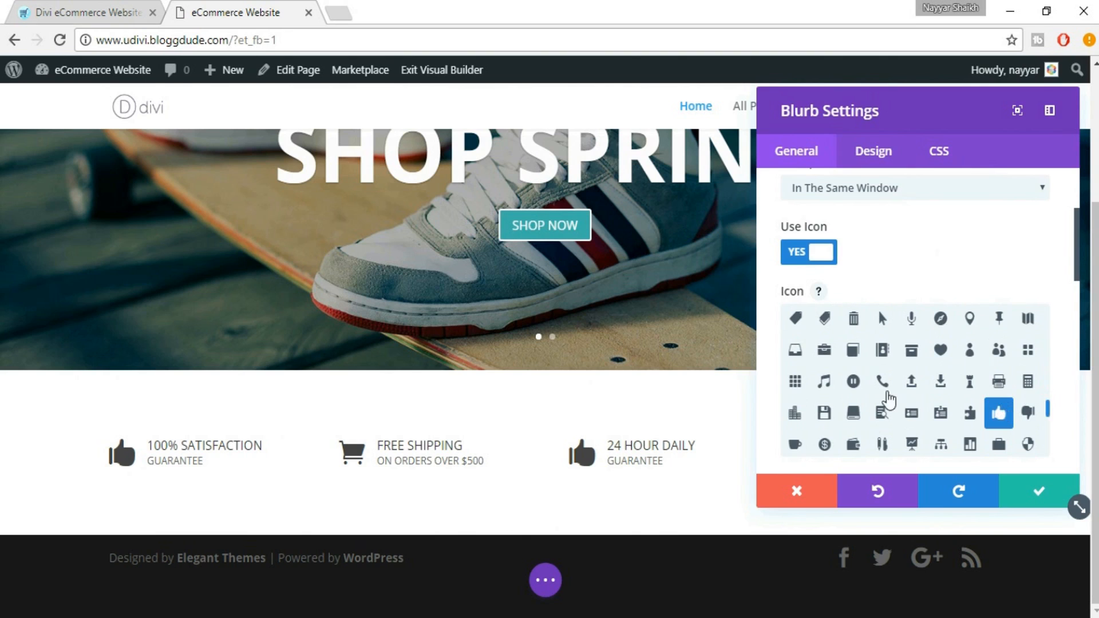
left_click(885, 386)
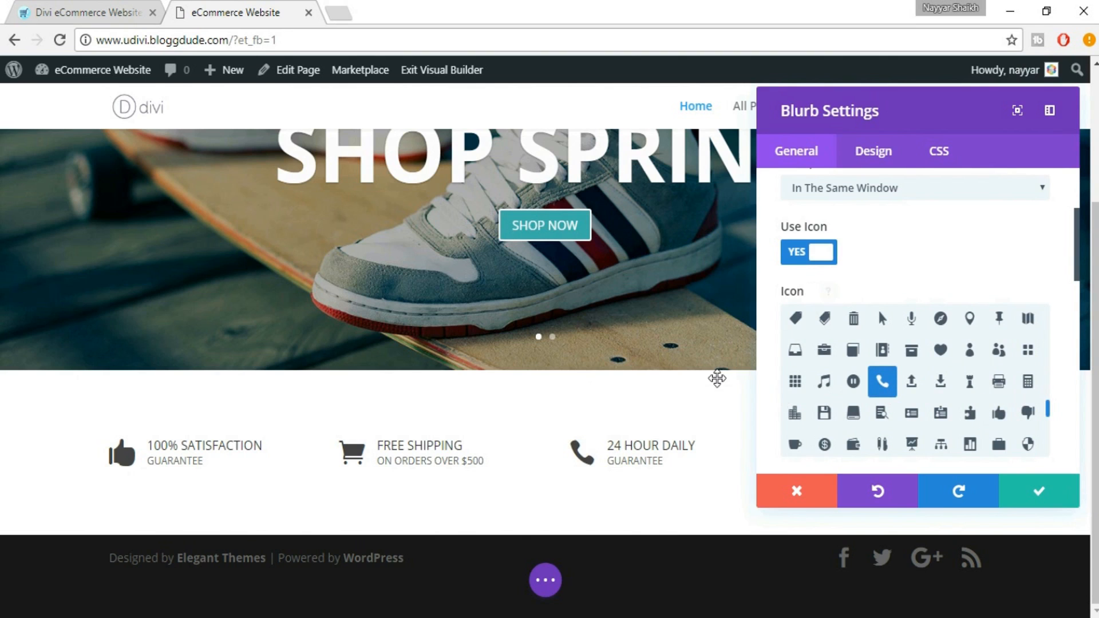
Step: Replace the third blurb's content with PHONE SUPPPORT, checking the wording on the reference site, and save the blurb
scroll(1065, 380, "down", 6)
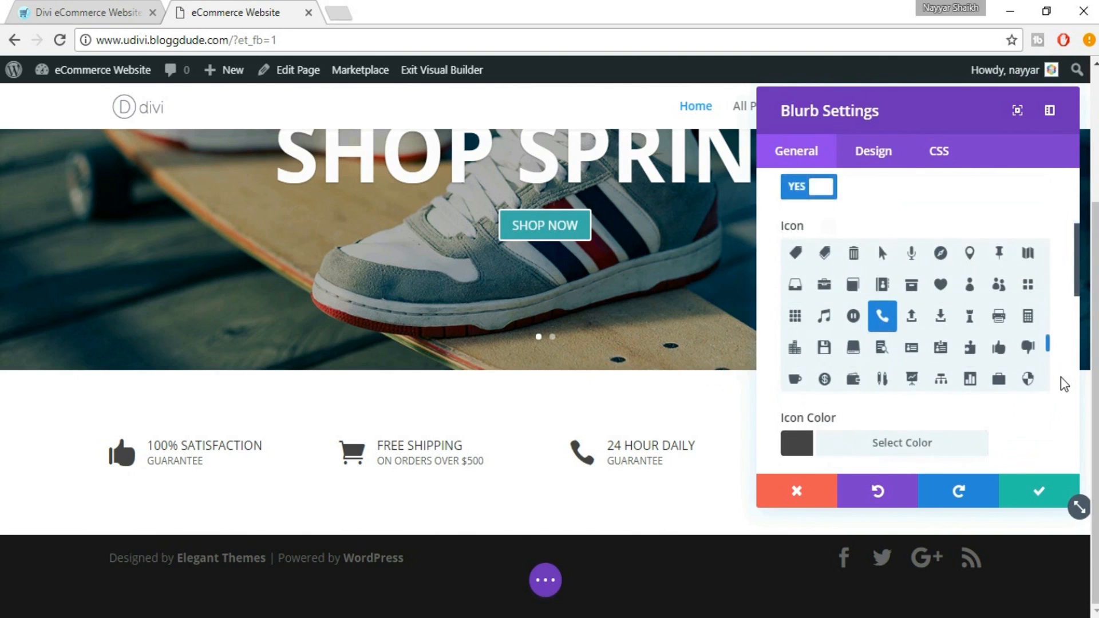
scroll(1063, 384, "down", 5)
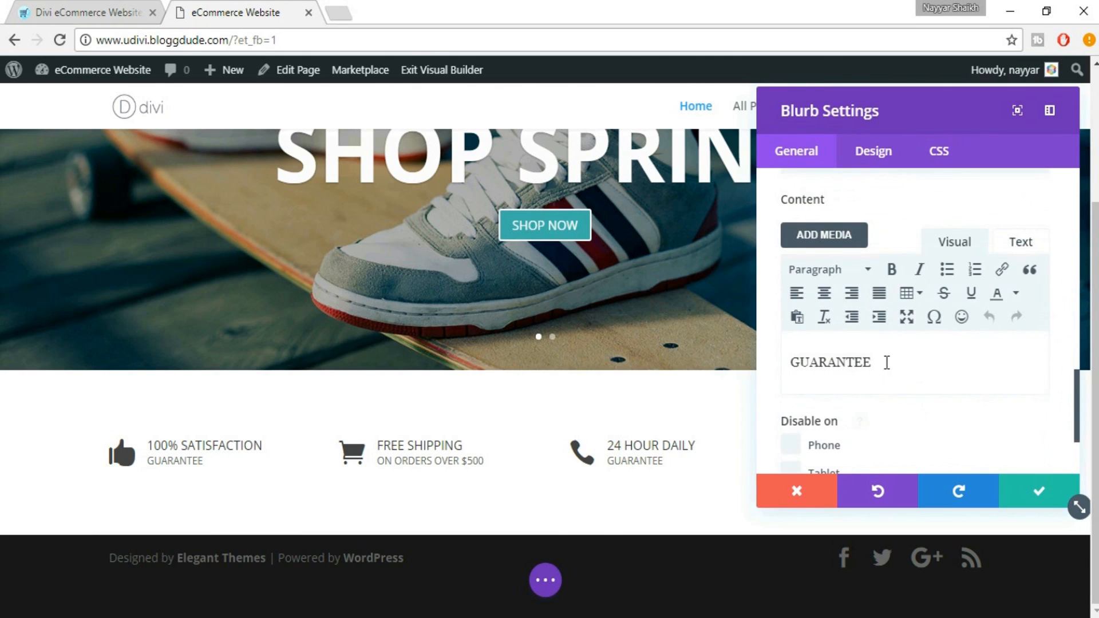
left_click_drag(875, 363, 767, 362)
left_click(115, 8)
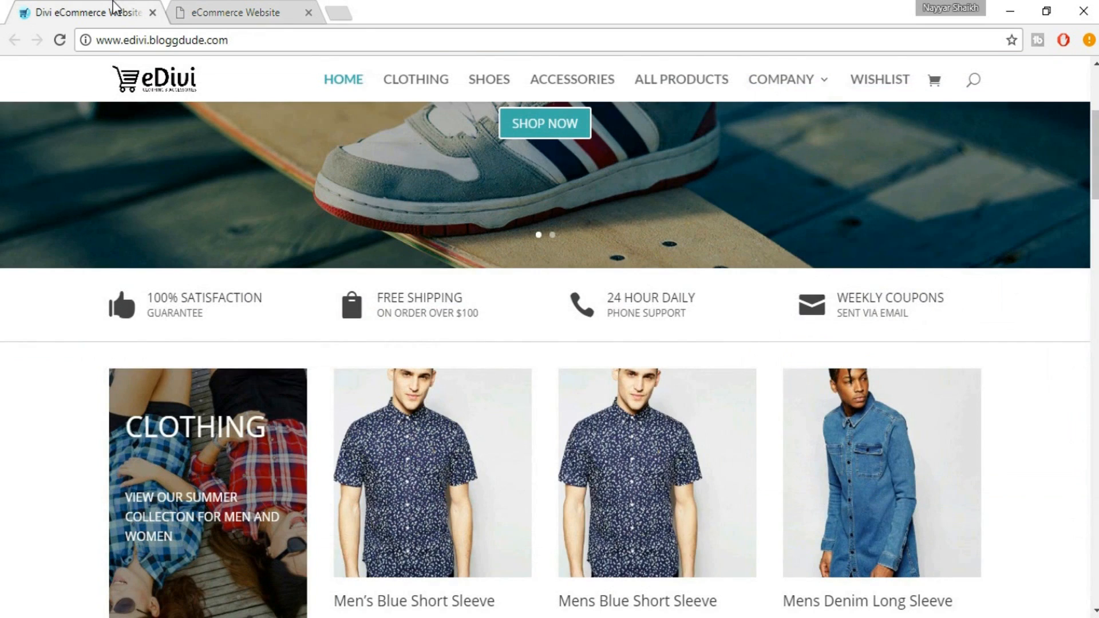
left_click(280, 13)
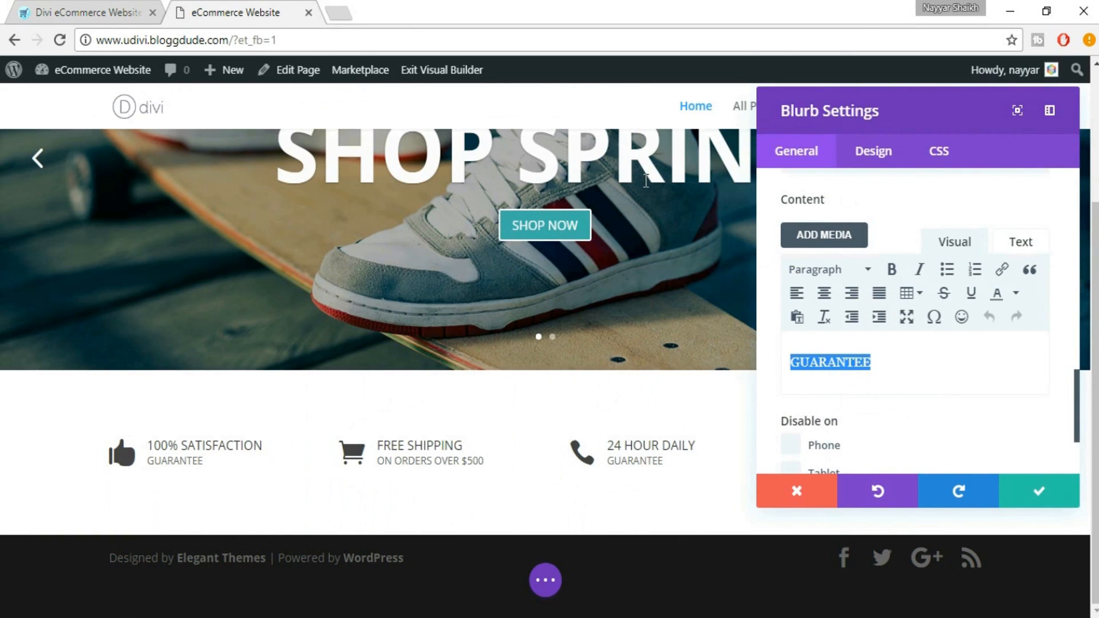
type("PHONE")
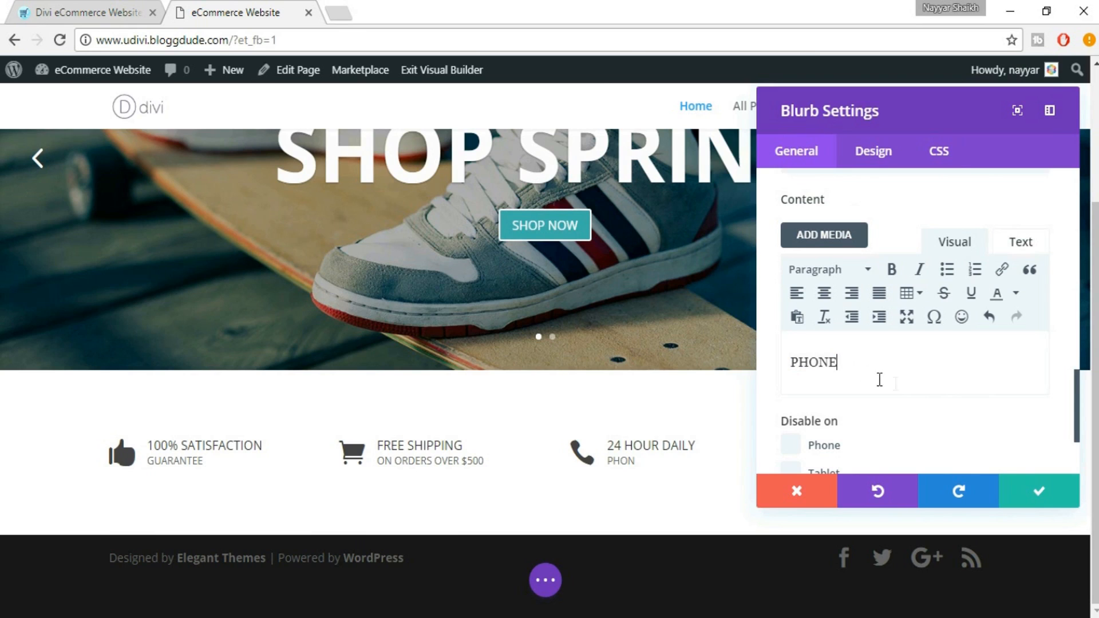
type(" SUPPPORT")
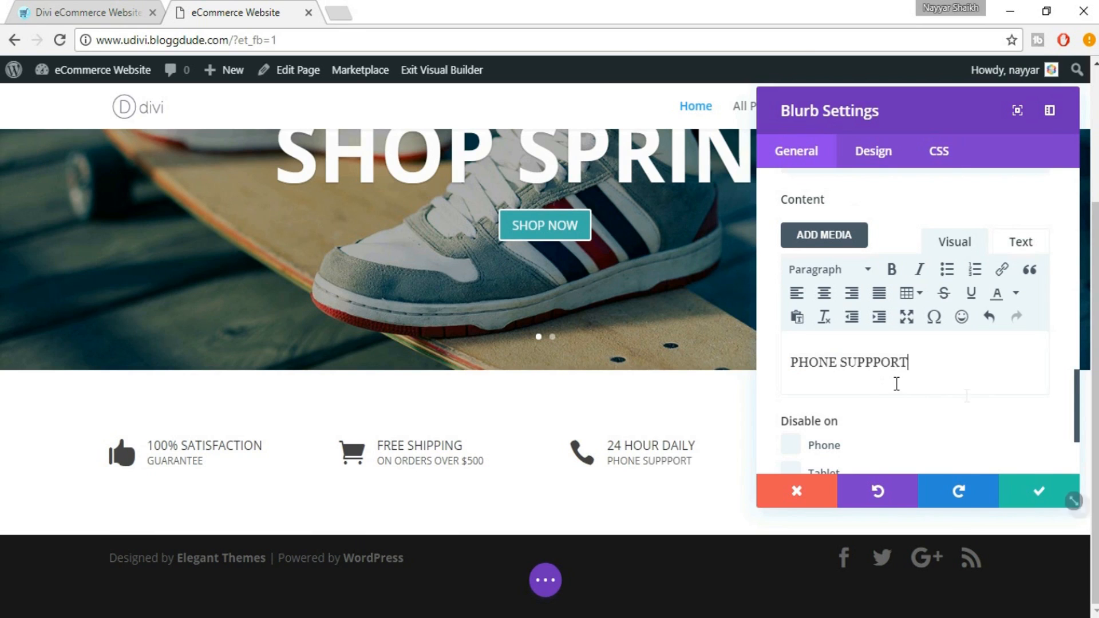
left_click(1041, 500)
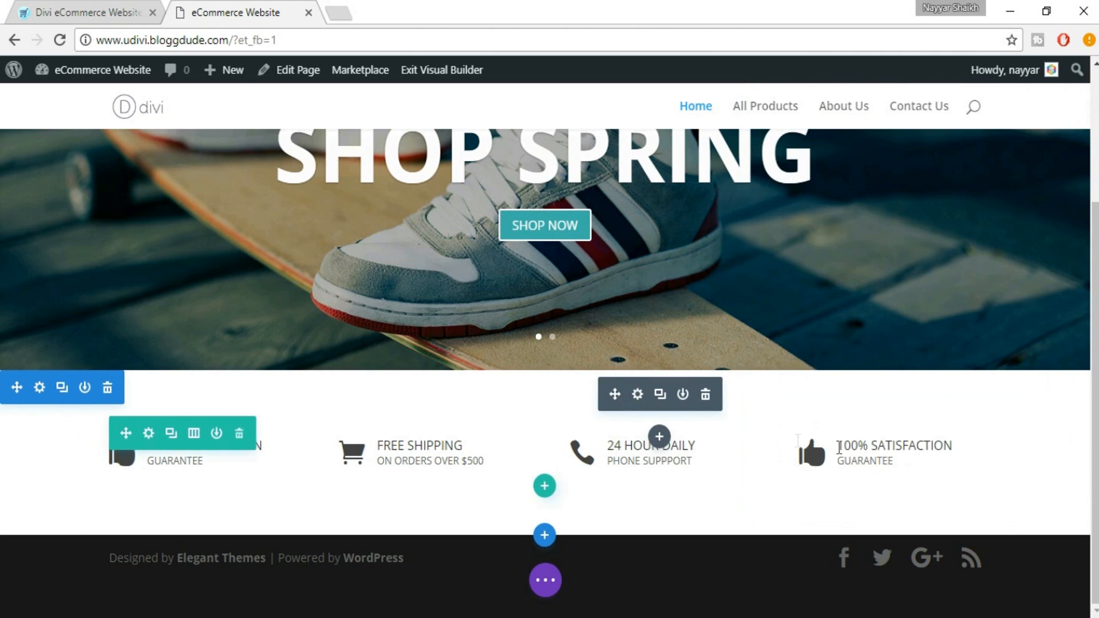
Step: Check the fourth blurb on the reference site, and retitle the fourth blurb in the row WEEKLY COUPONS
left_click(23, 13)
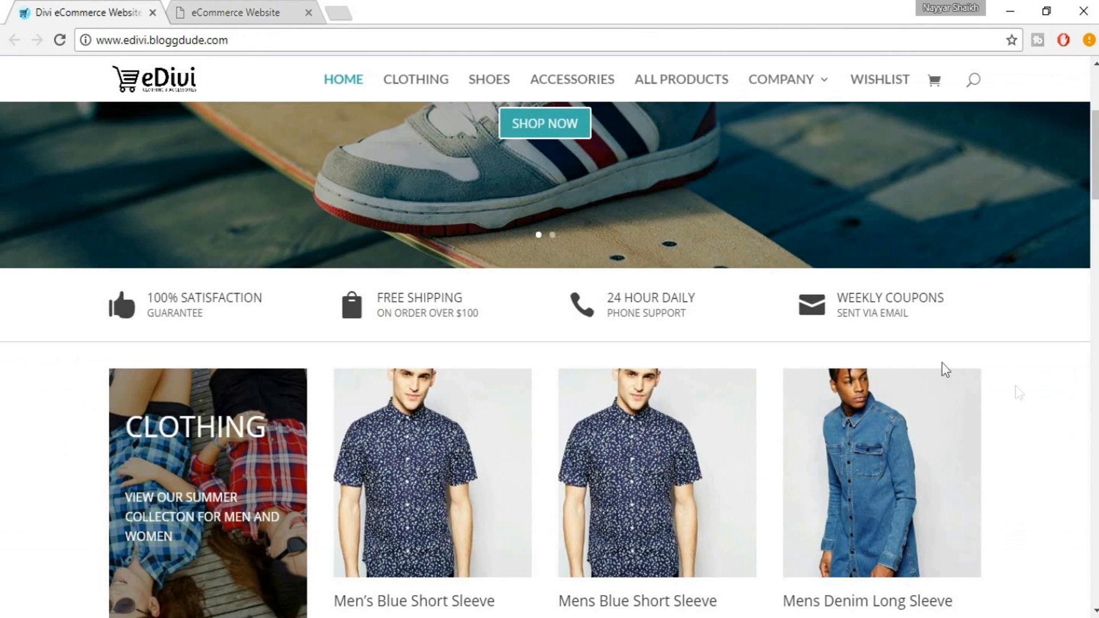
left_click(274, 11)
mouse_move(865, 447)
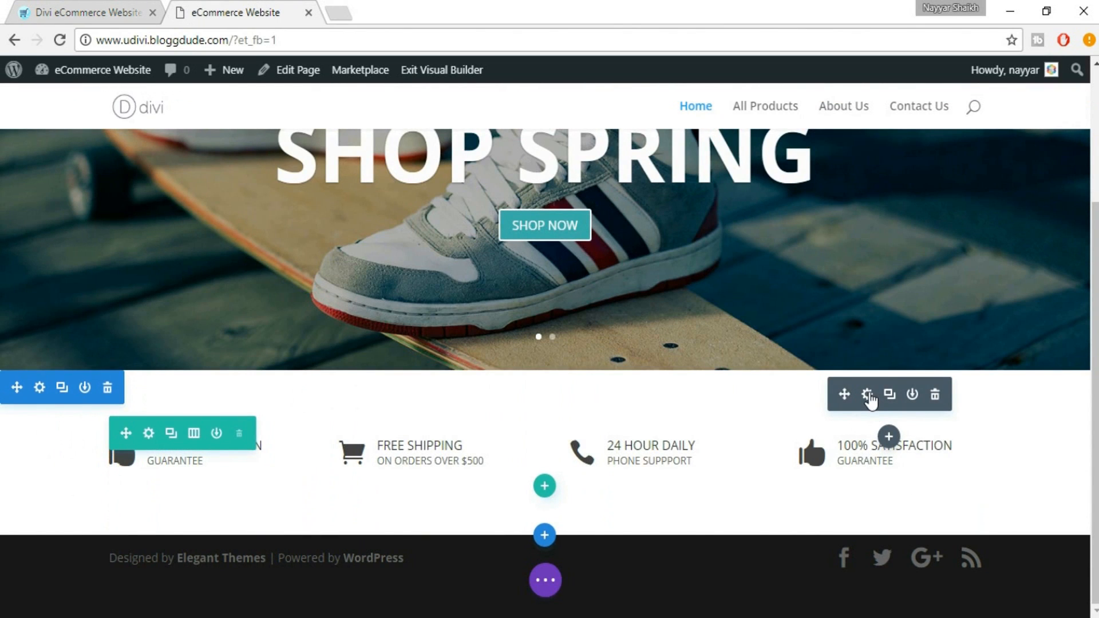
left_click(868, 395)
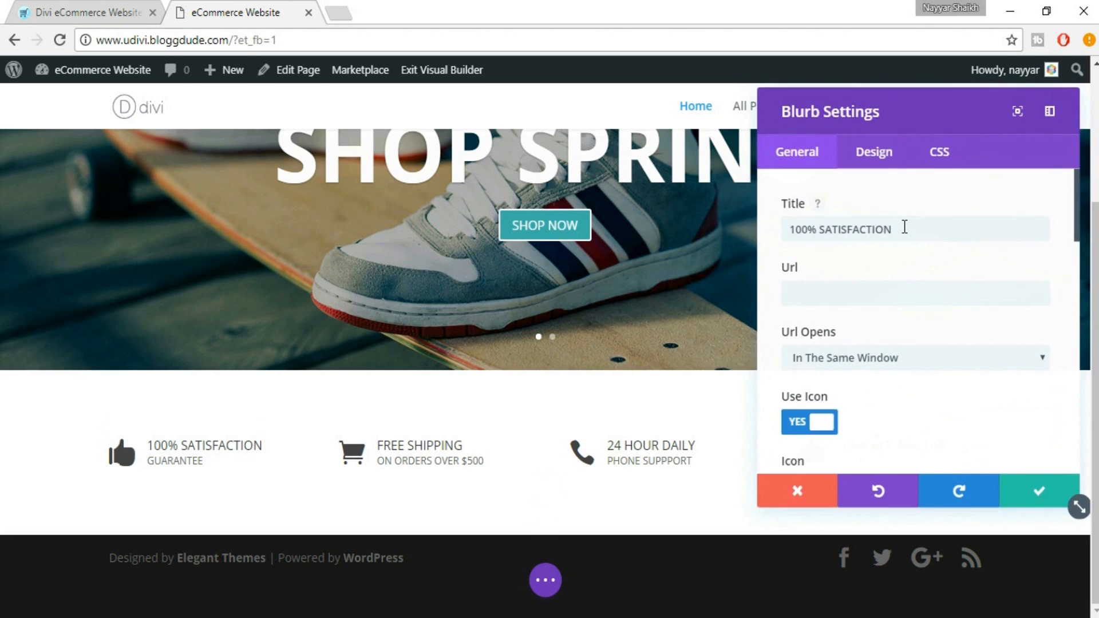
triple_click(905, 227)
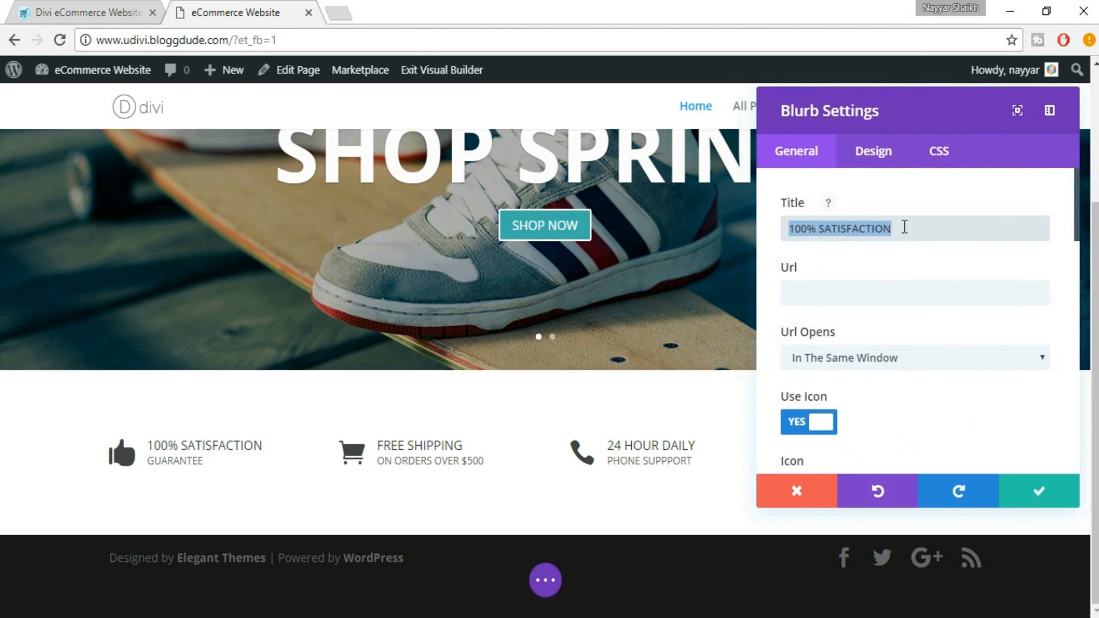
type("WEEKLY COUPONS")
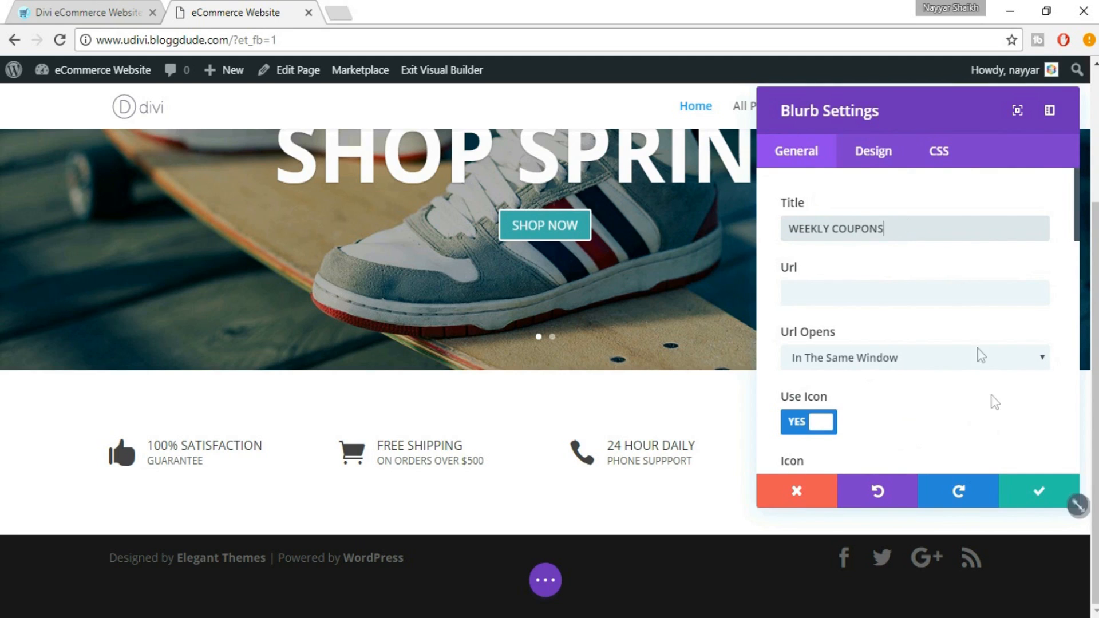
Step: Change the fourth blurb's icon to the solid envelope
scroll(994, 412, "down", 3)
scroll(1051, 382, "down", 10)
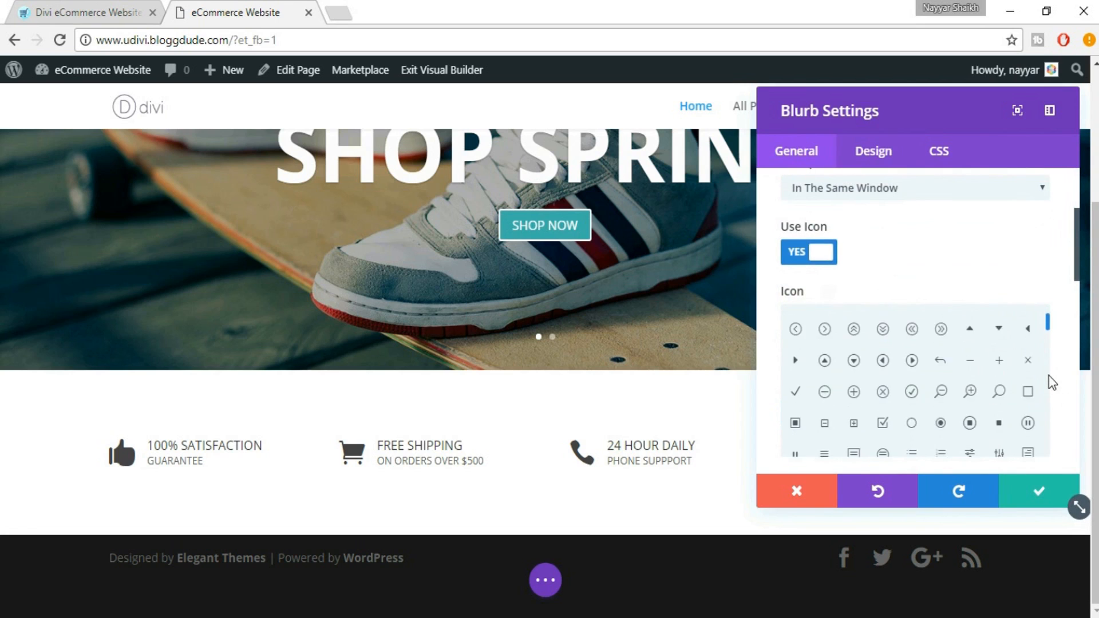
scroll(1052, 382, "down", 2)
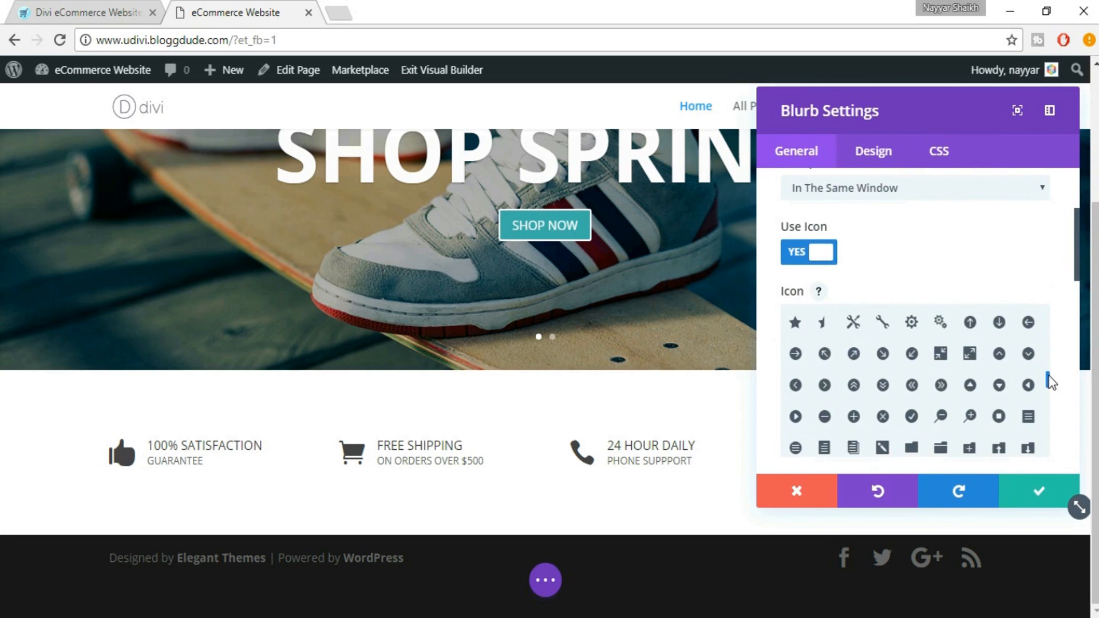
scroll(1038, 385, "down", 2)
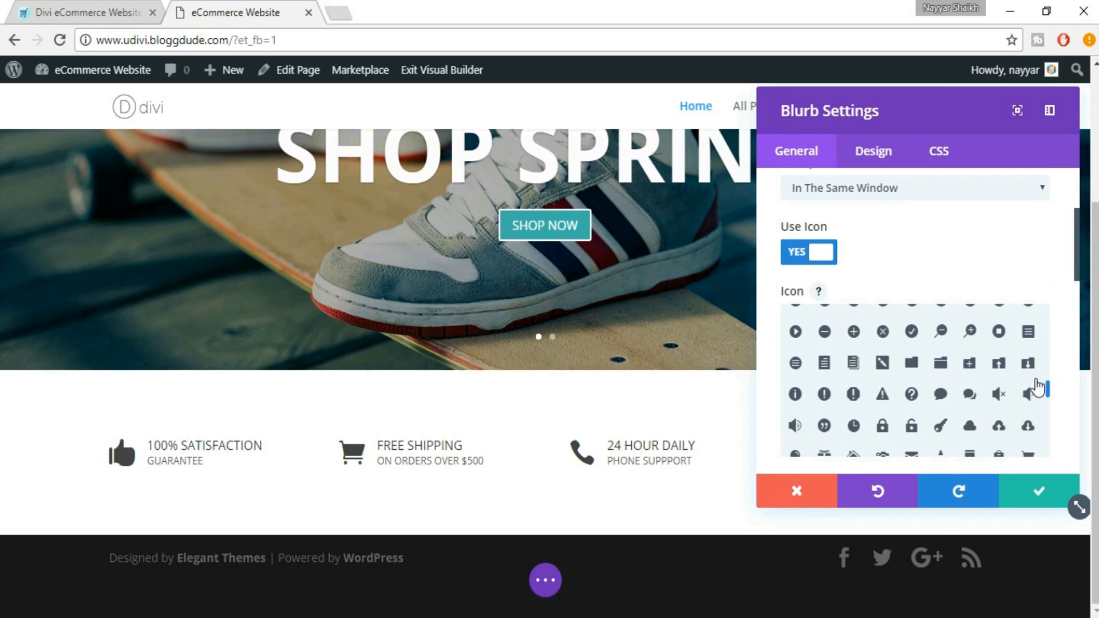
scroll(1038, 388, "down", 2)
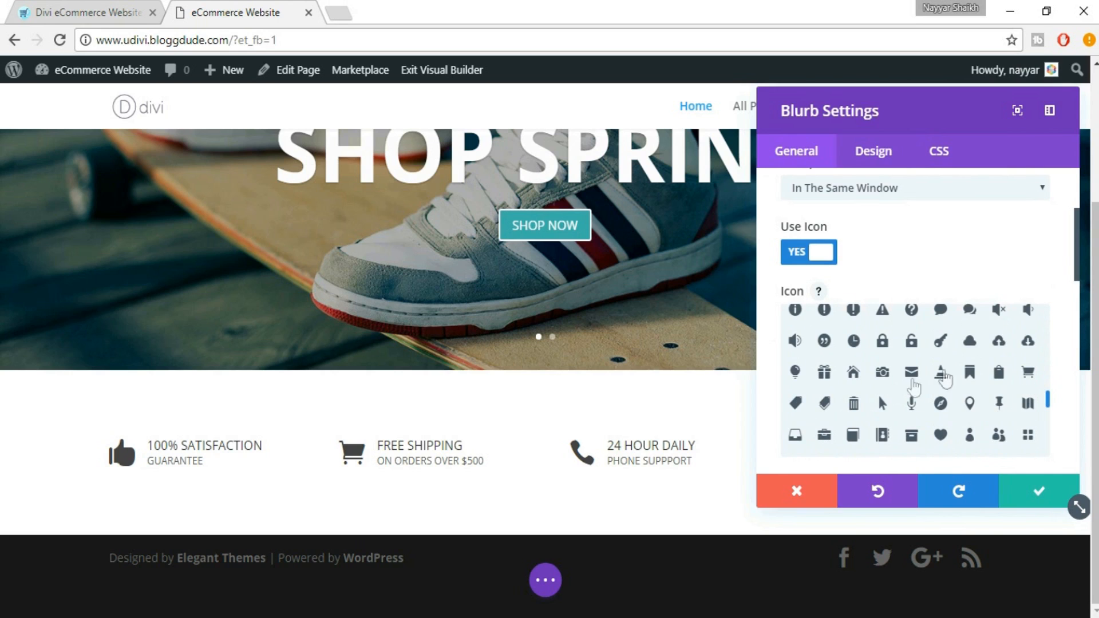
left_click(913, 380)
Step: Replace the fourth blurb's content with SENT VIA EMAIL, move the settings window off the blurb to check it, and save
scroll(1063, 373, "down", 4)
scroll(1064, 375, "down", 8)
scroll(904, 403, "down", 4)
key("ctrl+a")
type("S")
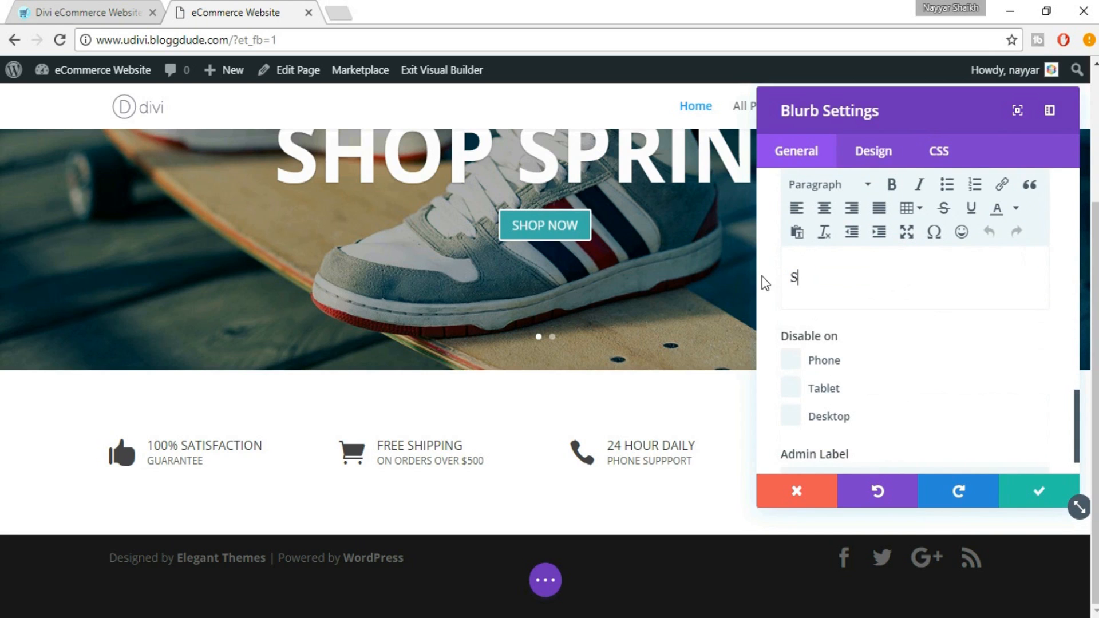
type("ENT VIA EMAIL")
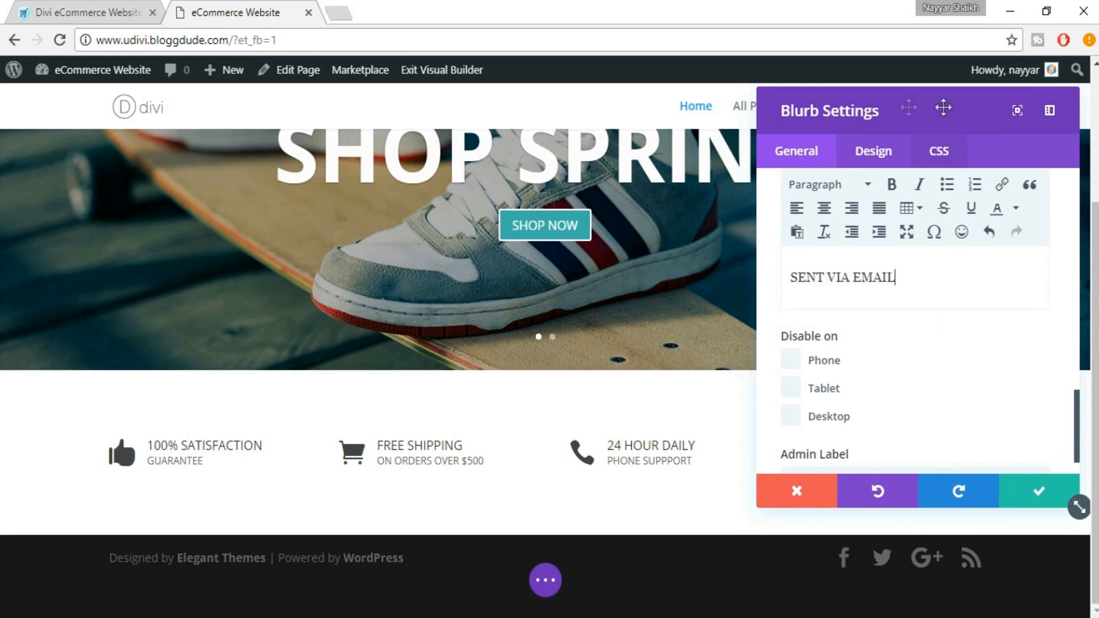
left_click_drag(884, 110, 342, 118)
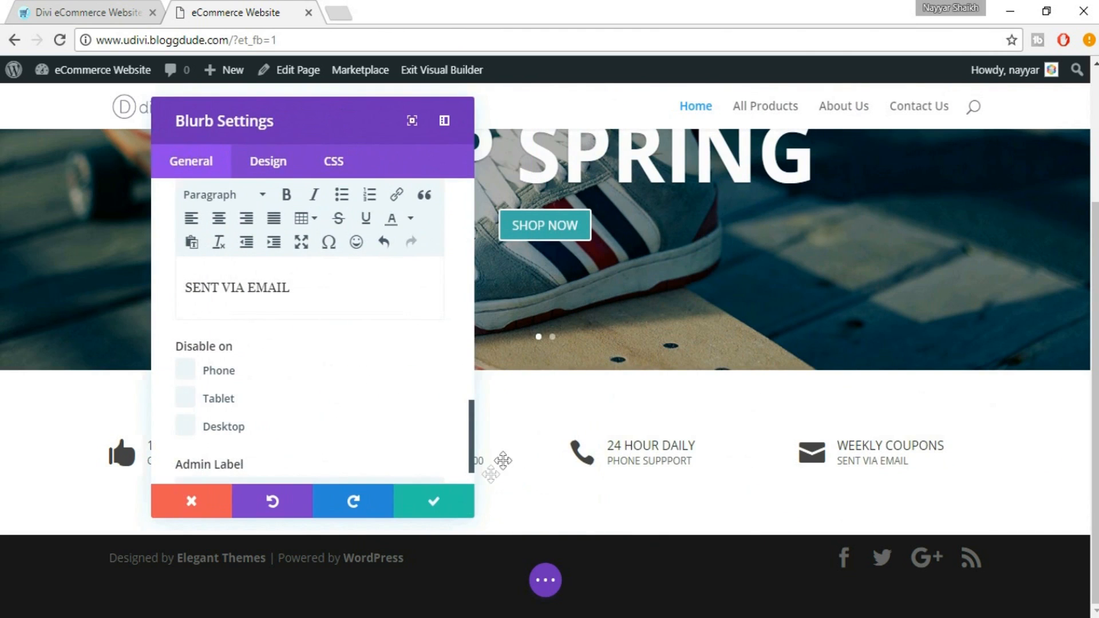
left_click(437, 504)
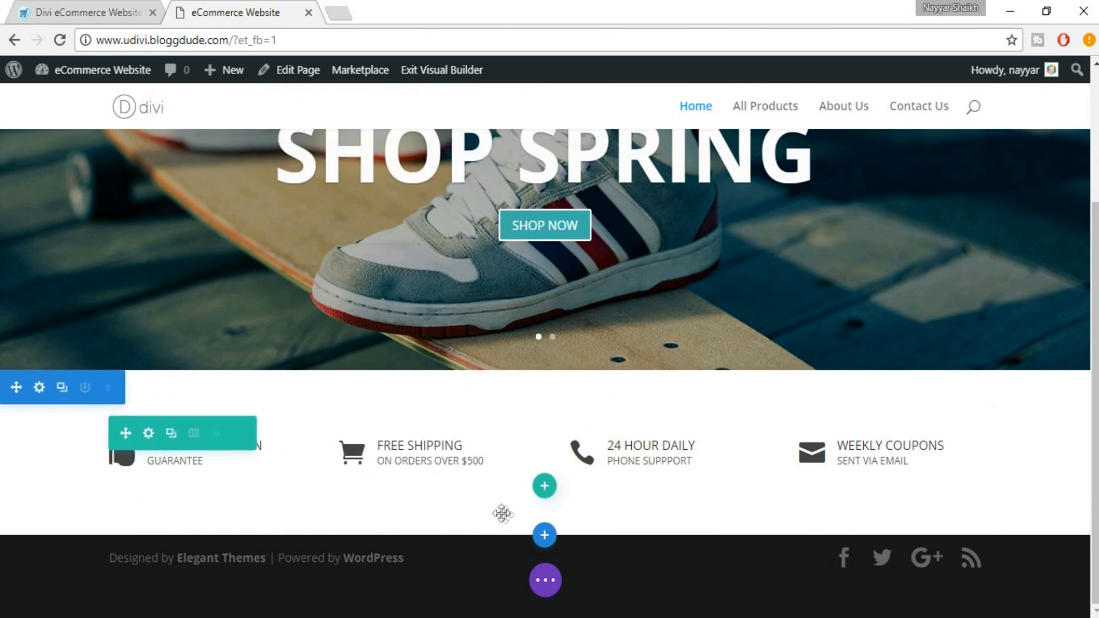
Step: Compare the finished blurb row with the same row on the reference eCommerce site
left_click(98, 12)
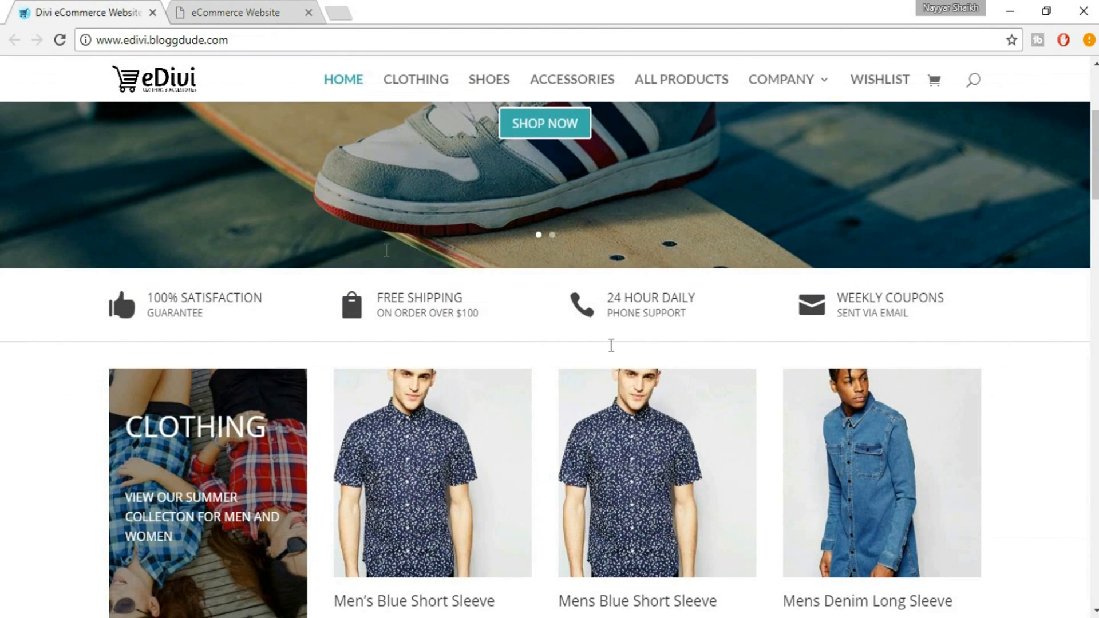
left_click(191, 6)
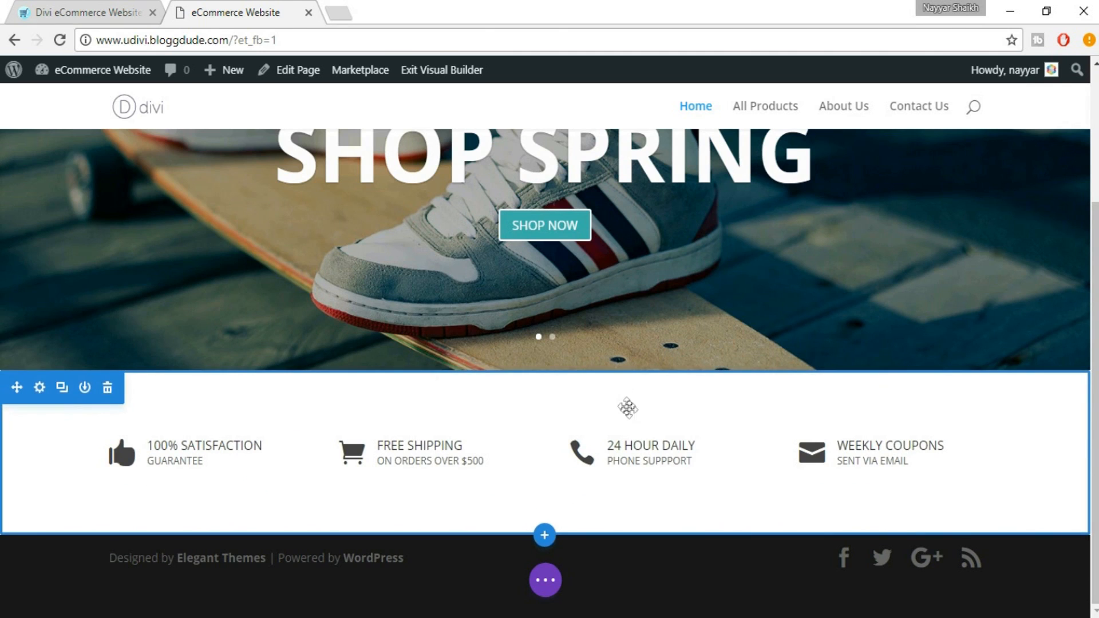
Step: Reduce the blurb section's top and bottom padding, and compare its spacing and bottom border with the reference site
left_click_drag(610, 355, 615, 282)
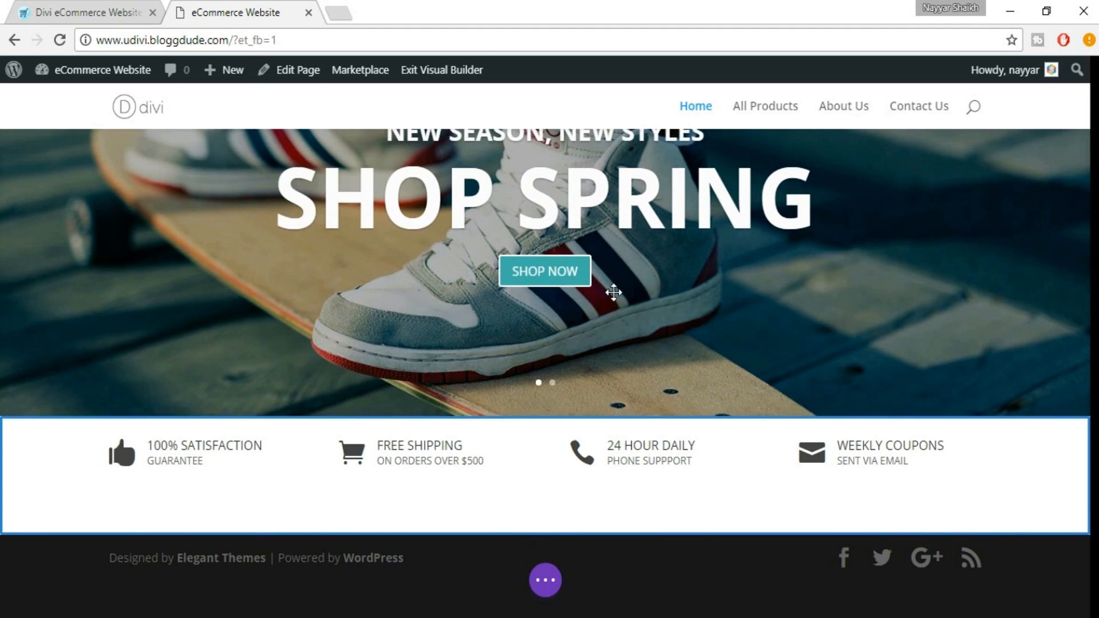
left_click_drag(509, 532, 511, 486)
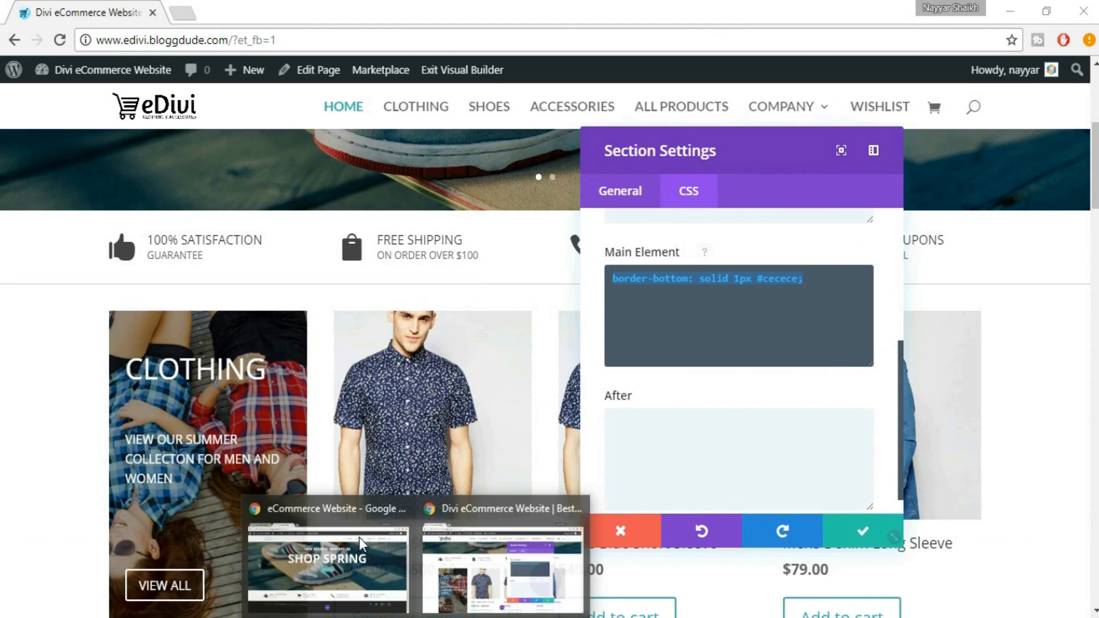
left_click(356, 544)
left_click(127, 7)
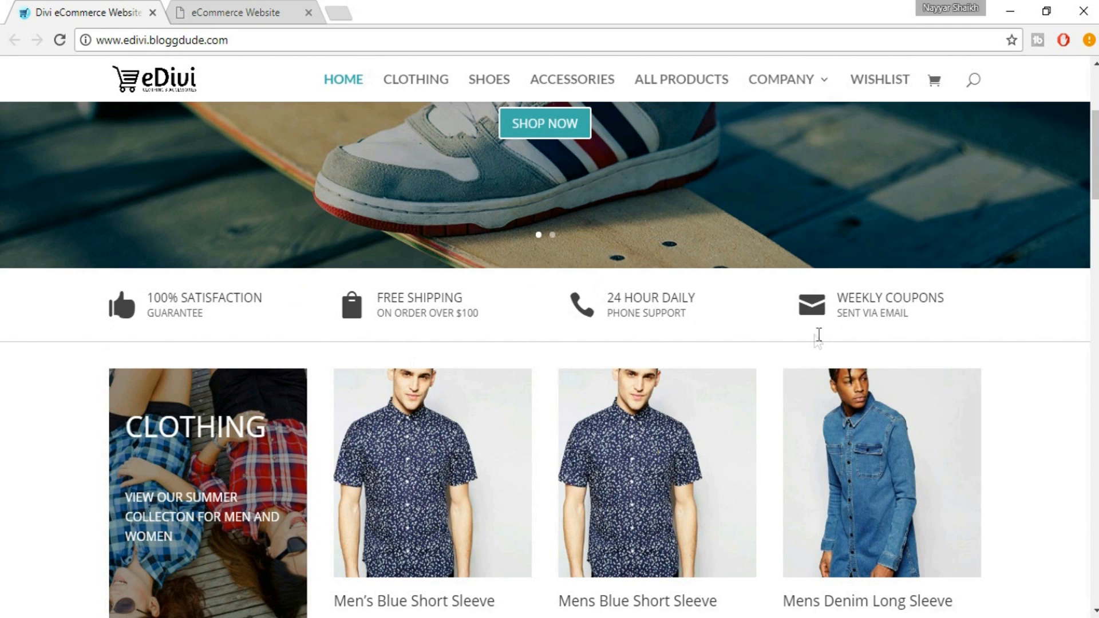
left_click(268, 16)
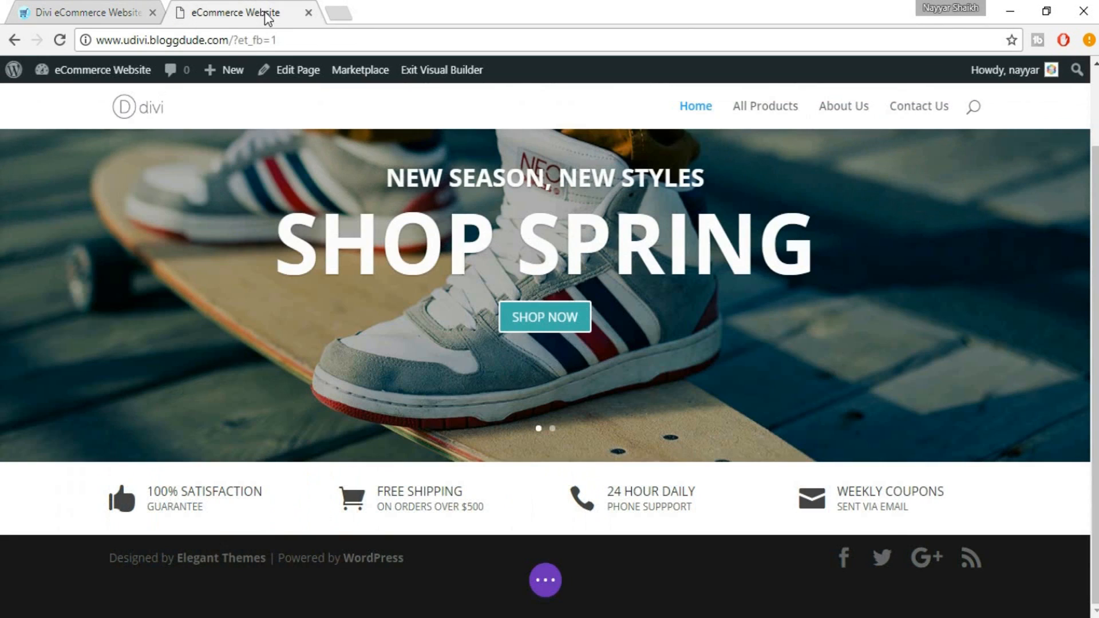
Step: Add the custom CSS border-bottom: solid 1px #cecece; to the blurb section's main element, save, and compare the section with the reference site
mouse_move(37, 484)
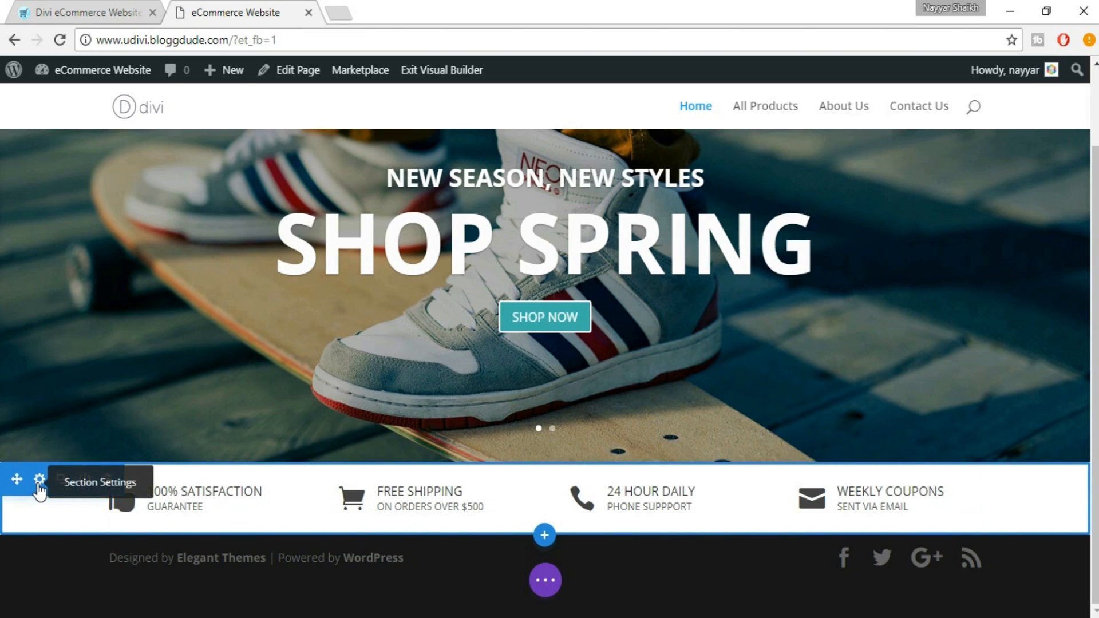
left_click(39, 484)
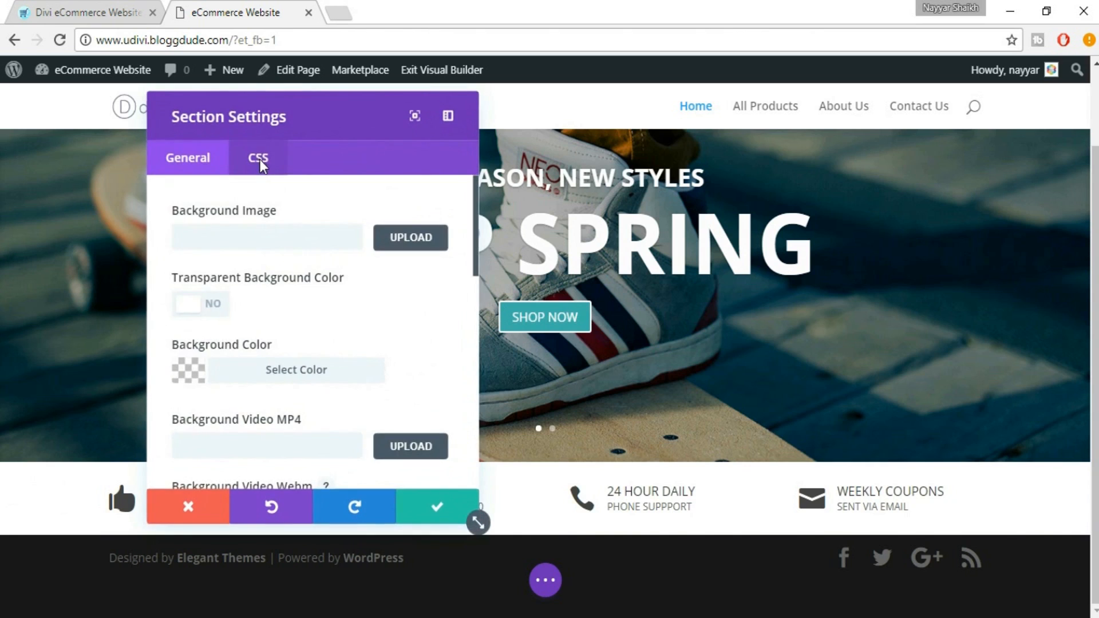
left_click(261, 164)
scroll(359, 351, "down", 3)
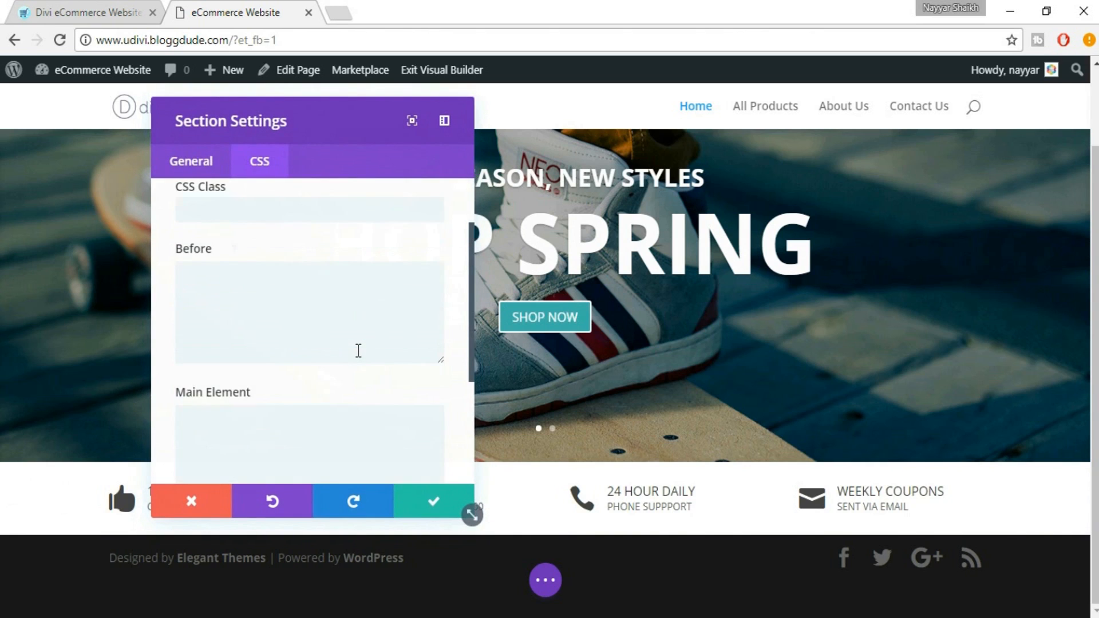
left_click(292, 344)
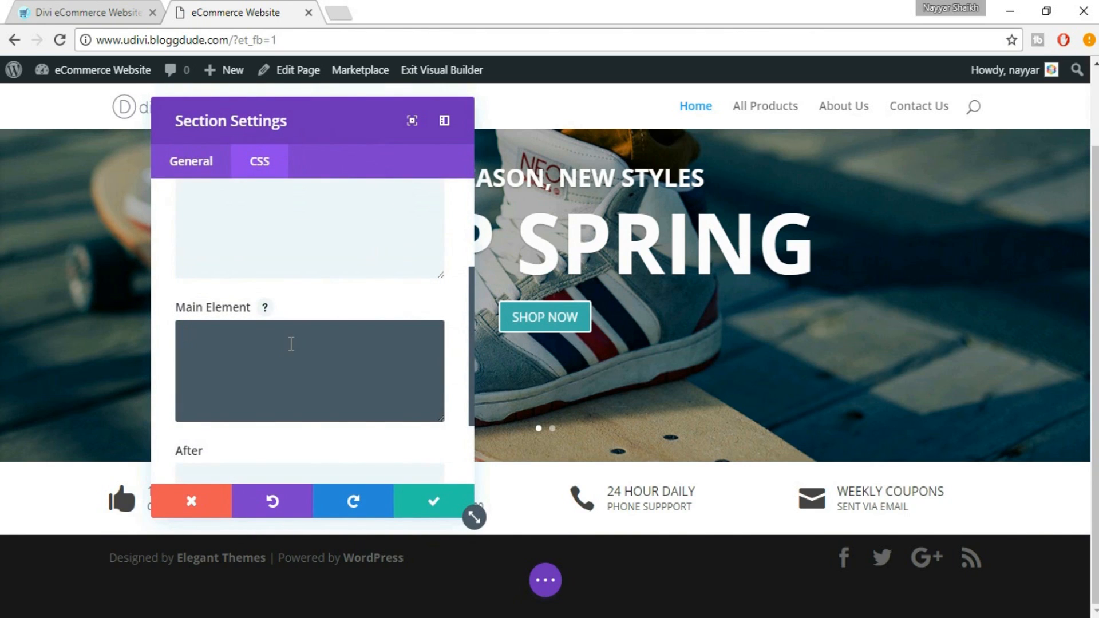
type("border-bottom: solid 1px #cecece;")
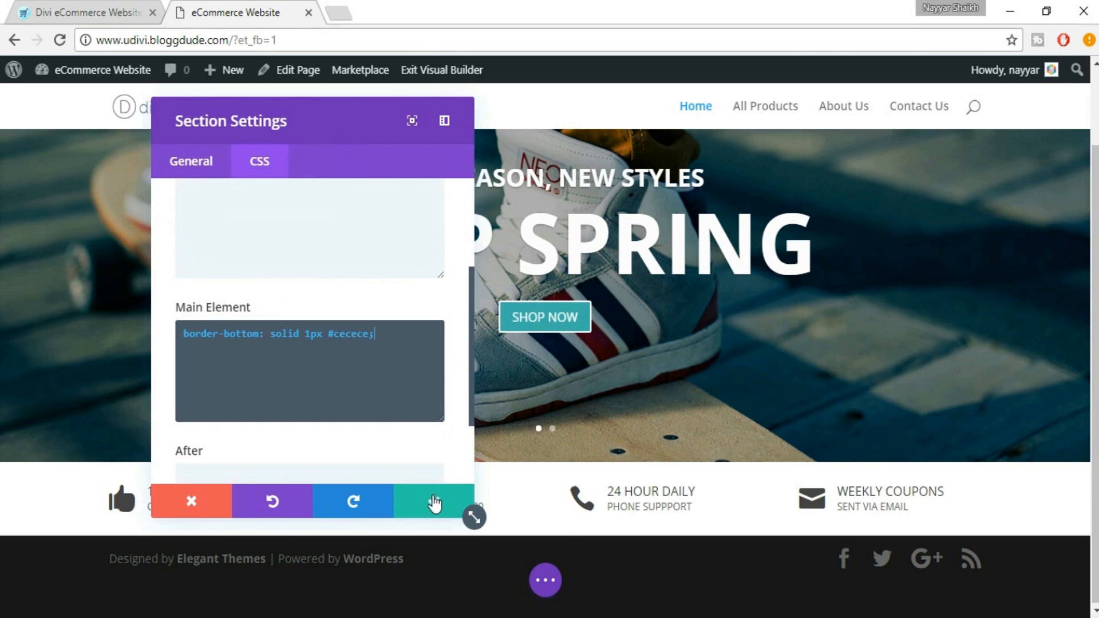
left_click(434, 499)
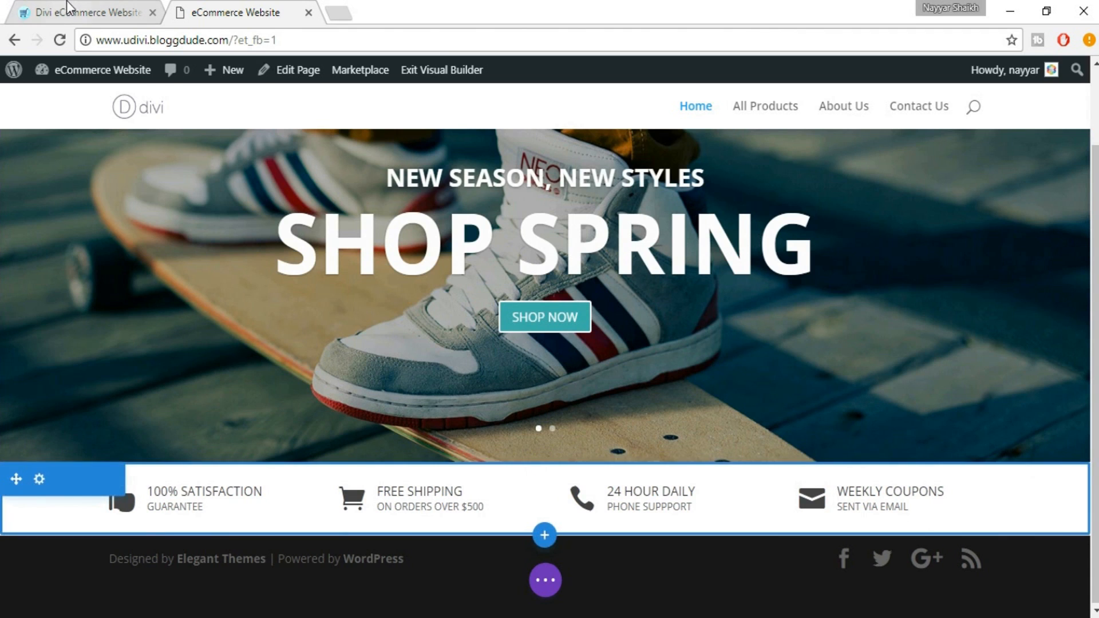
left_click(80, 12)
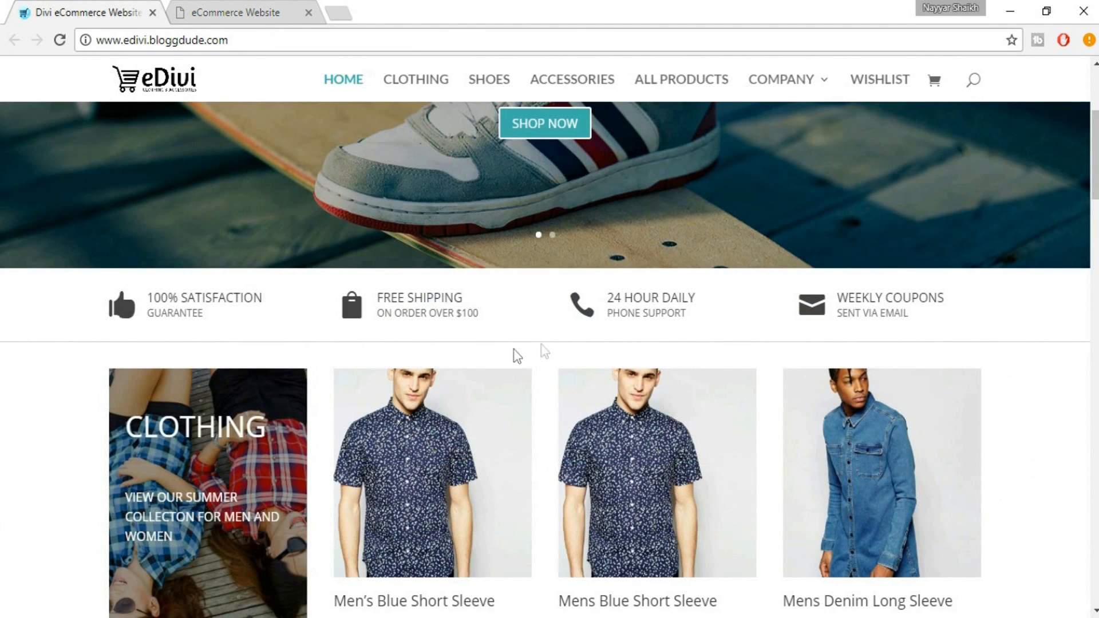
left_click(255, 8)
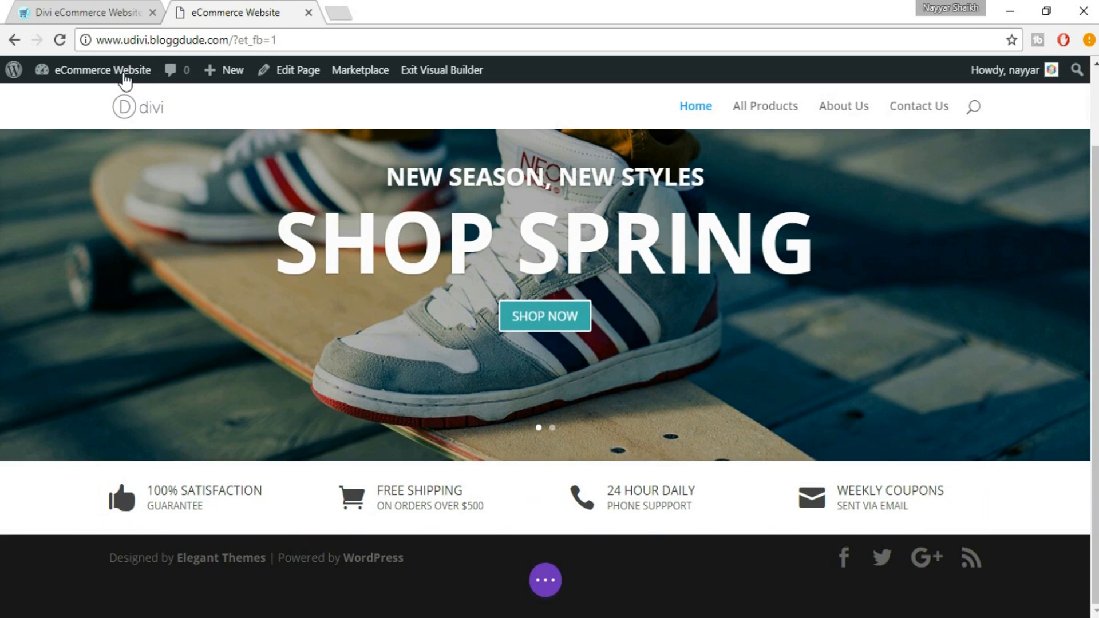
Step: Open the site's WordPress dashboard in a new tab and go to the page for adding new plugins
mouse_move(98, 77)
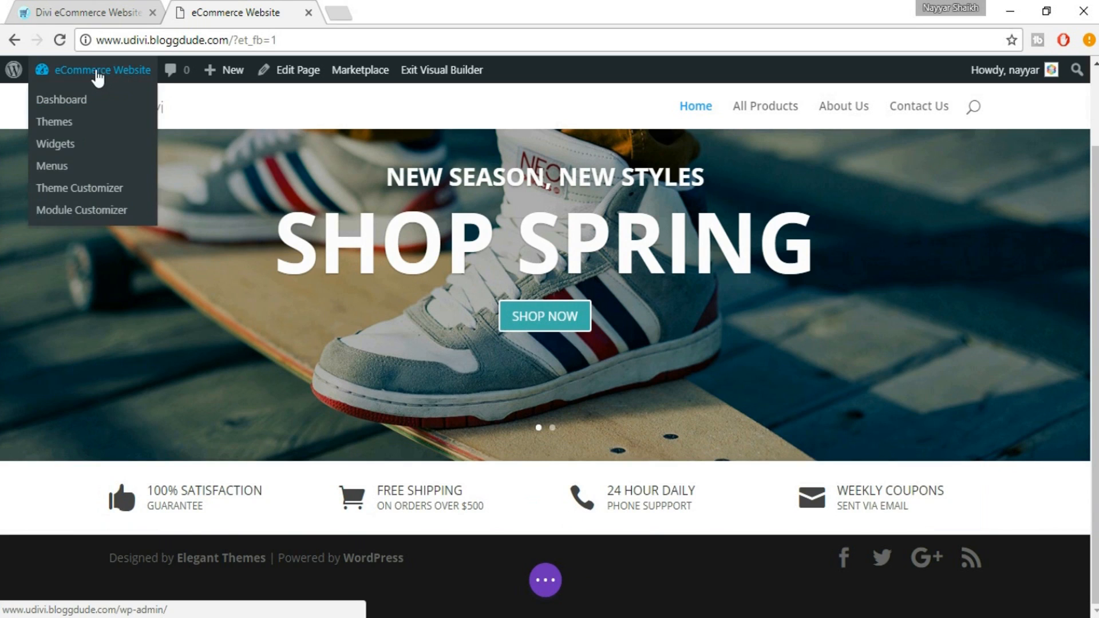
right_click(81, 100)
left_click(109, 113)
left_click(415, 10)
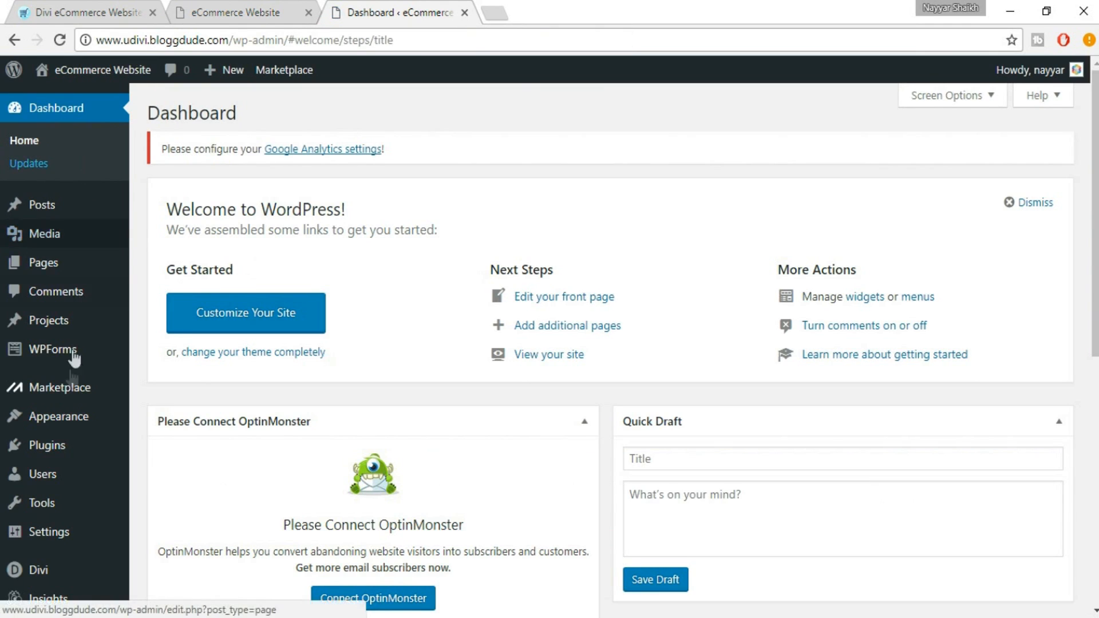
mouse_move(67, 454)
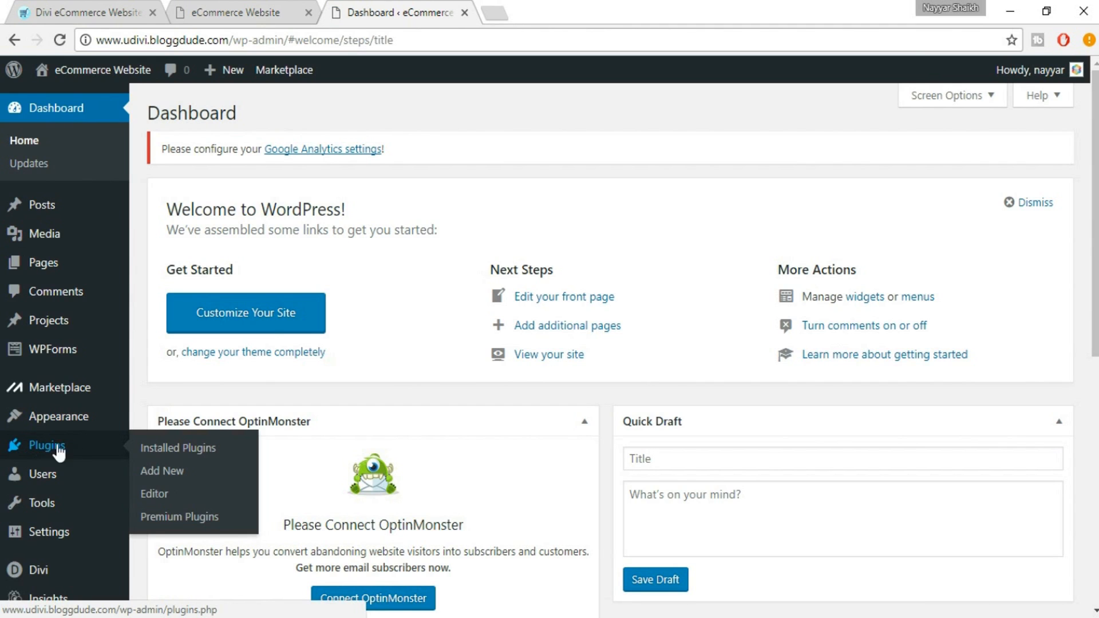
left_click(161, 473)
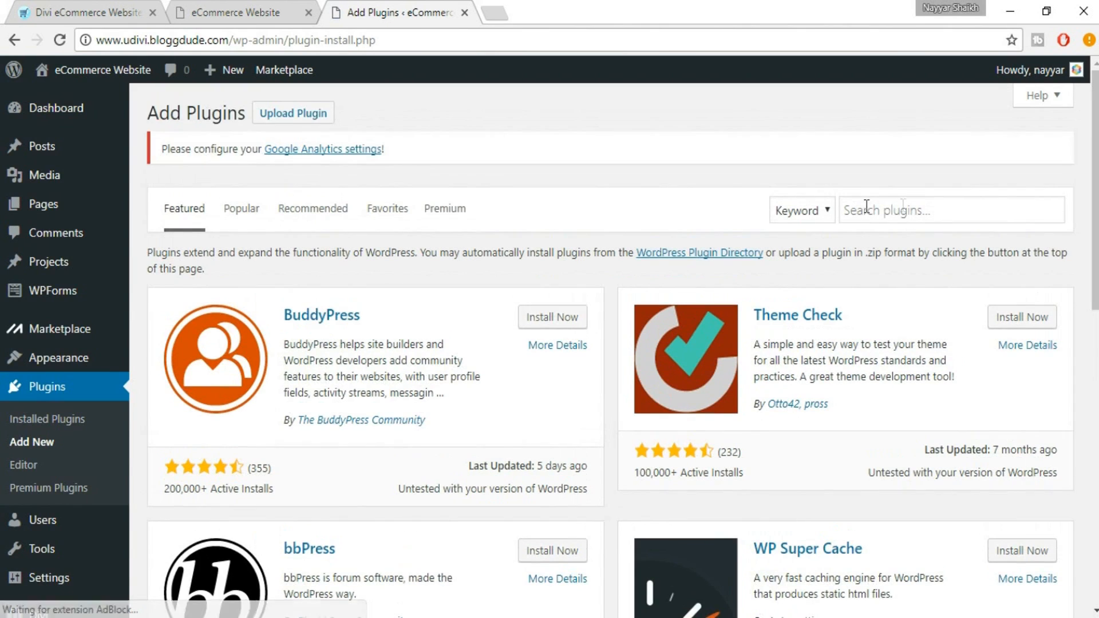
Step: Search the plugin directory for WOOCOMMERCE, and install and activate the WooCommerce plugin by Automattic
left_click(933, 212)
type("WOOCOMMER")
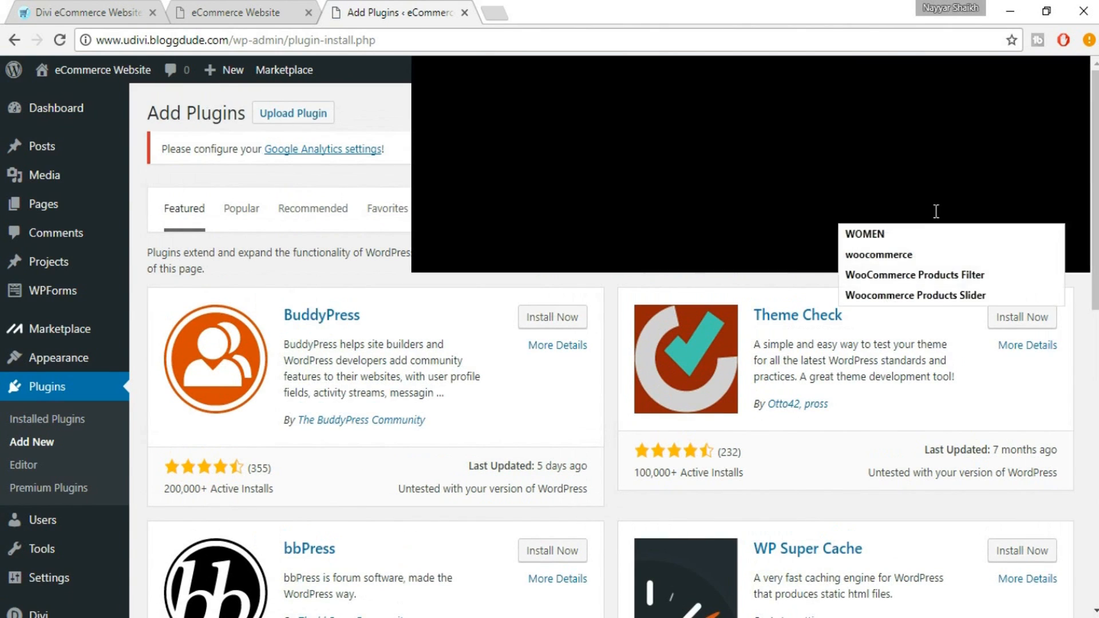
type("CE")
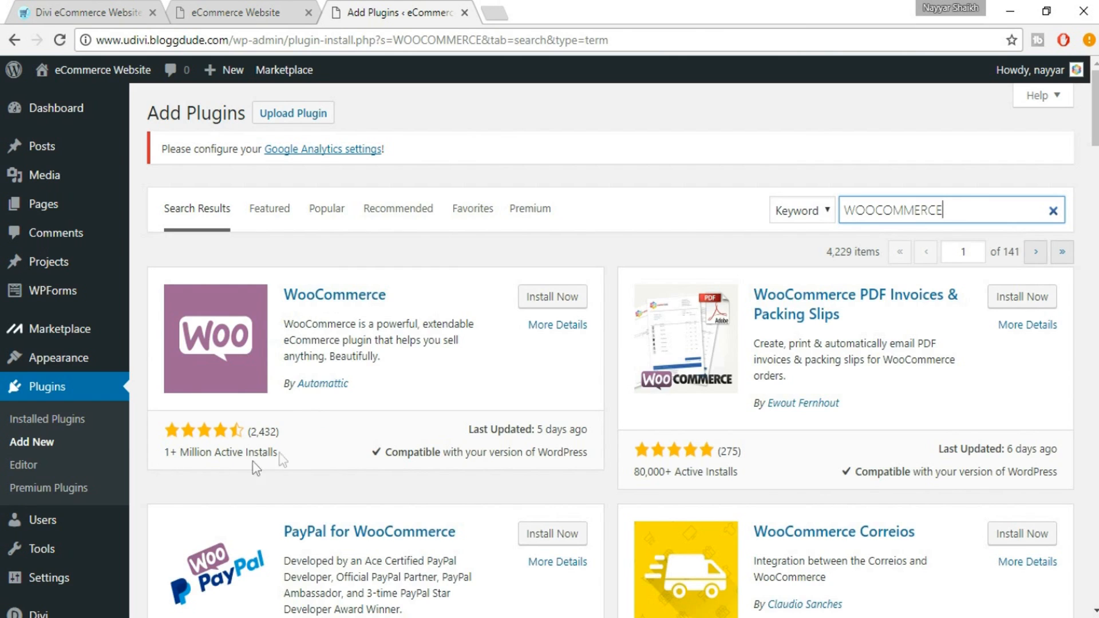
left_click(559, 305)
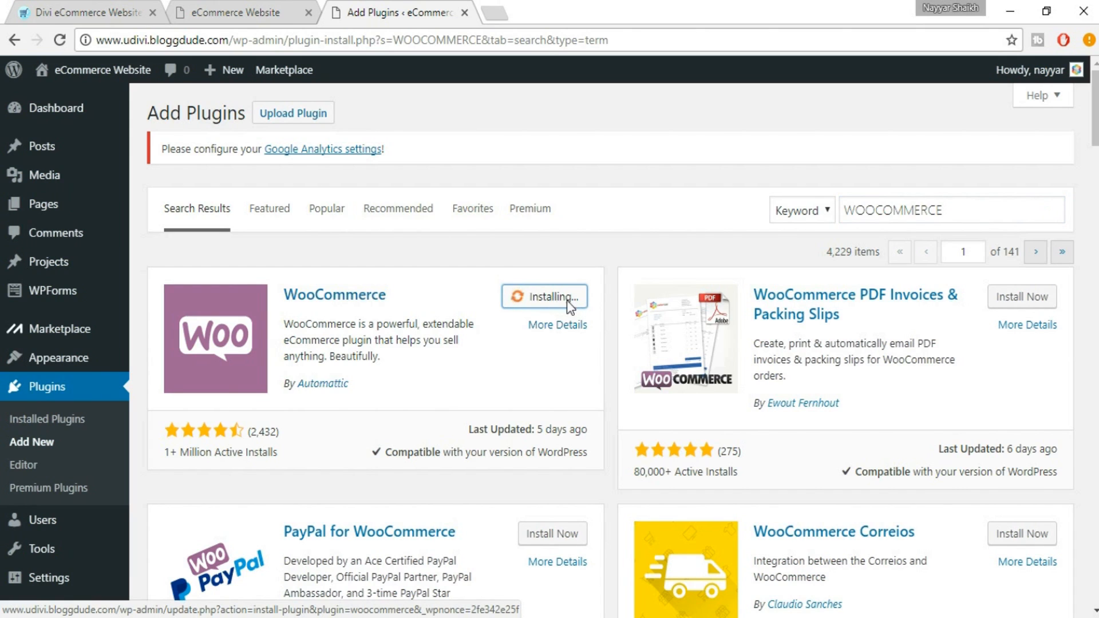
left_click(562, 296)
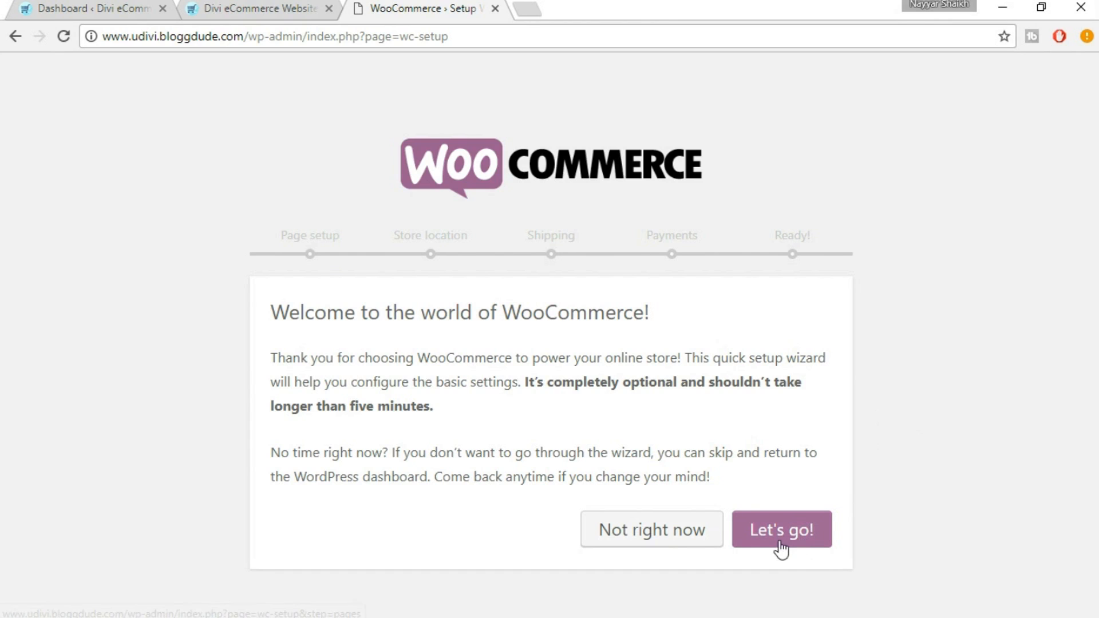
Step: Start the WooCommerce setup wizard, review the Shop, Cart, Checkout and My account pages, and accept the page setup
left_click(798, 541)
scroll(861, 456, "down", 3)
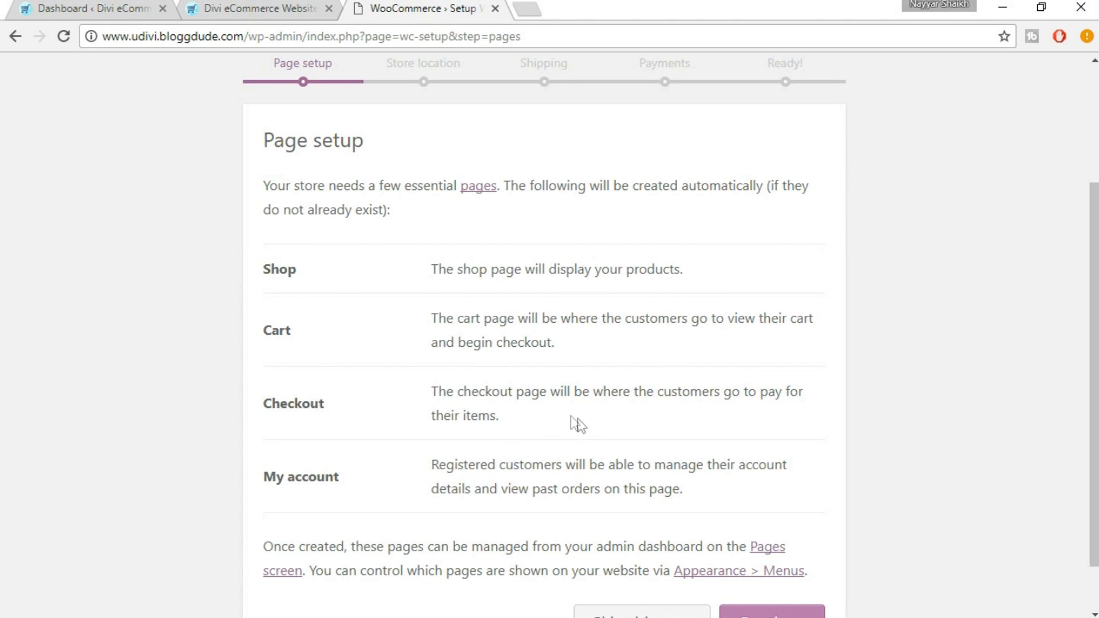
scroll(859, 389, "down", 1)
scroll(861, 392, "up", 4)
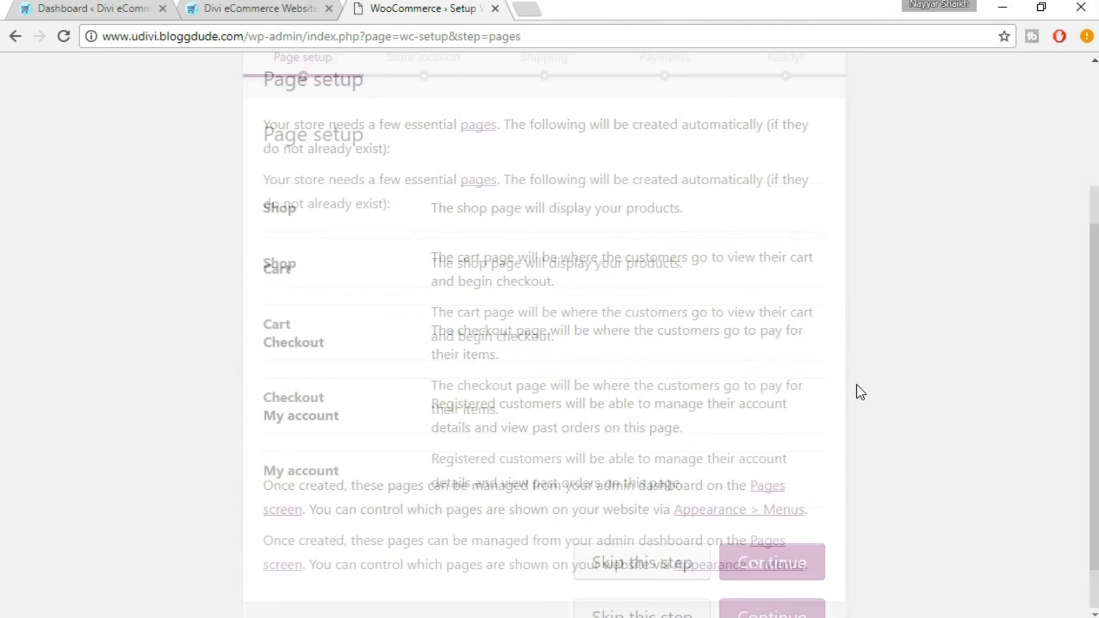
scroll(861, 392, "down", 4)
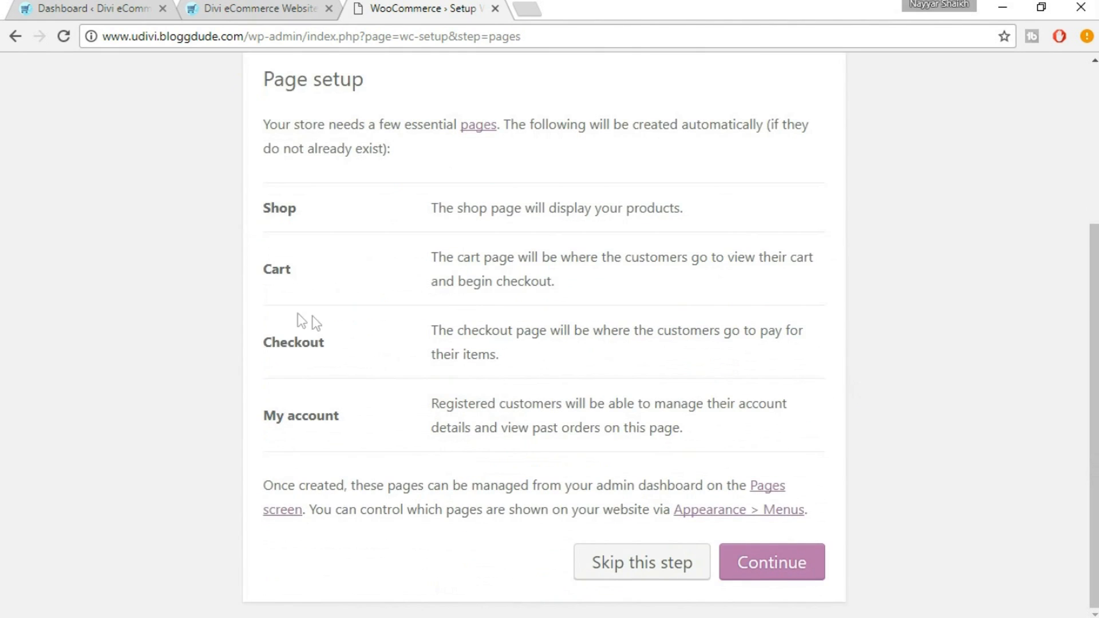
left_click(770, 563)
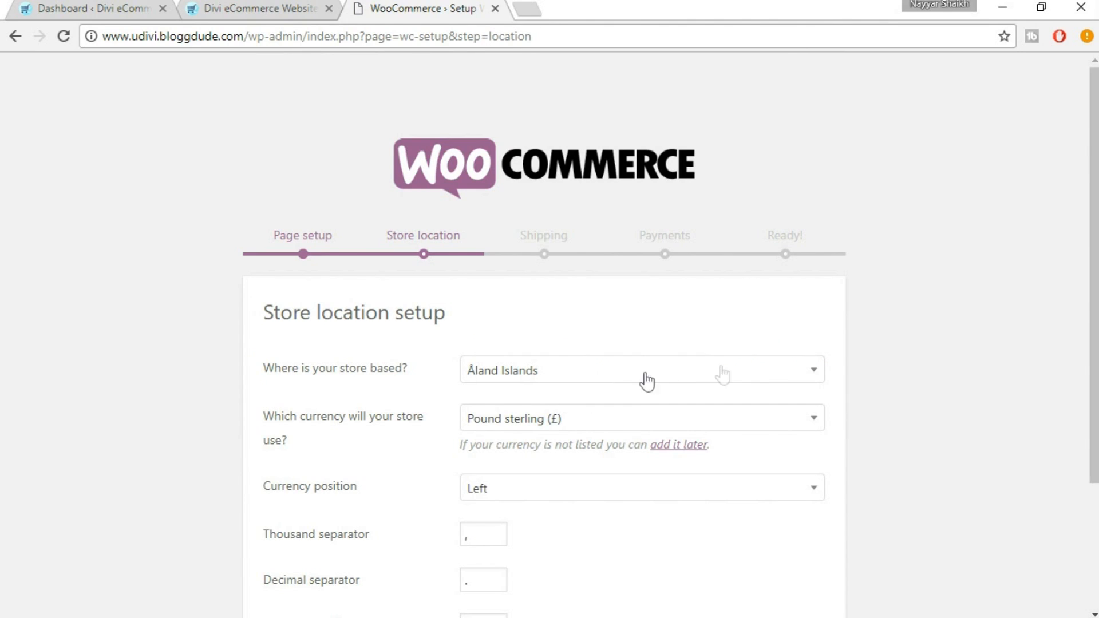
Step: Set the store's base location to India — Maharashtra
left_click(801, 379)
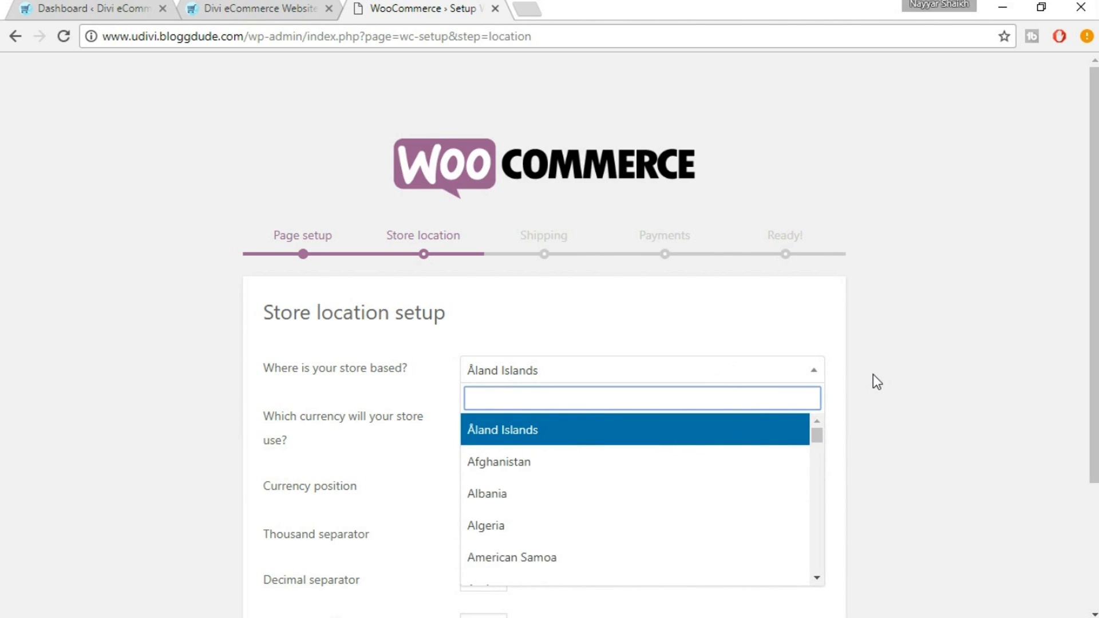
type("maha")
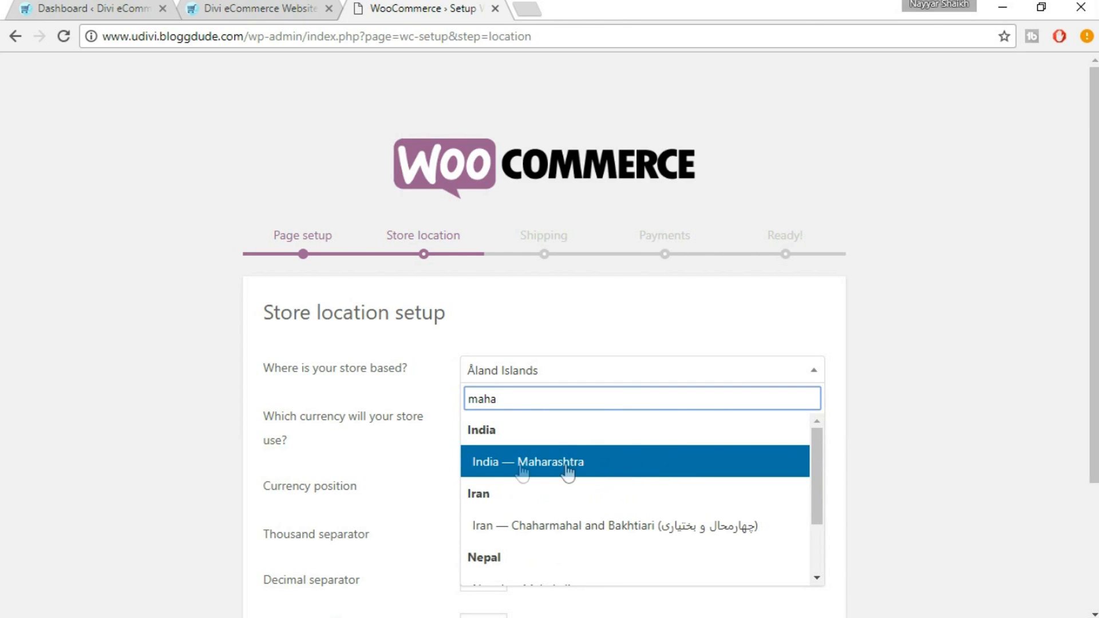
left_click(549, 465)
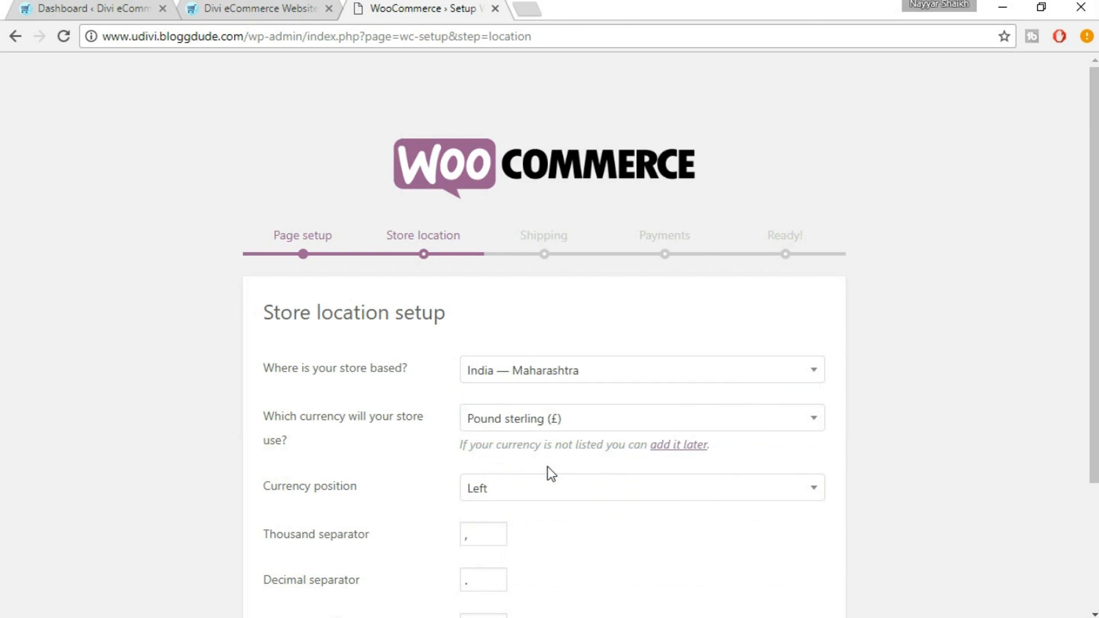
Step: Set the store's currency to United States dollar ($)
left_click(557, 423)
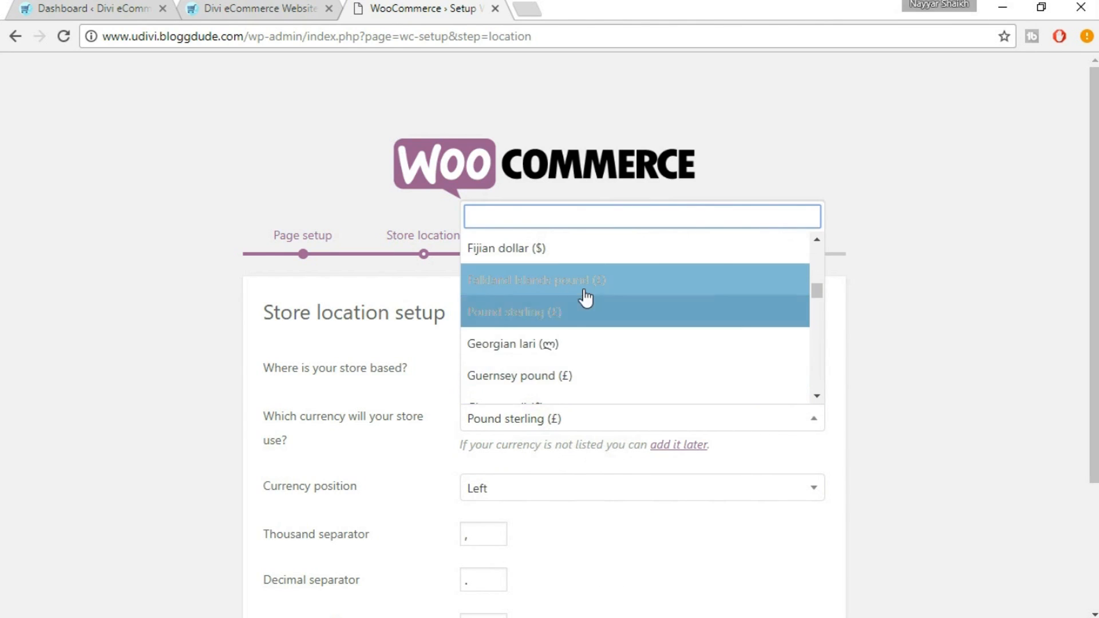
scroll(617, 332, "up", 1)
scroll(618, 332, "up", 8)
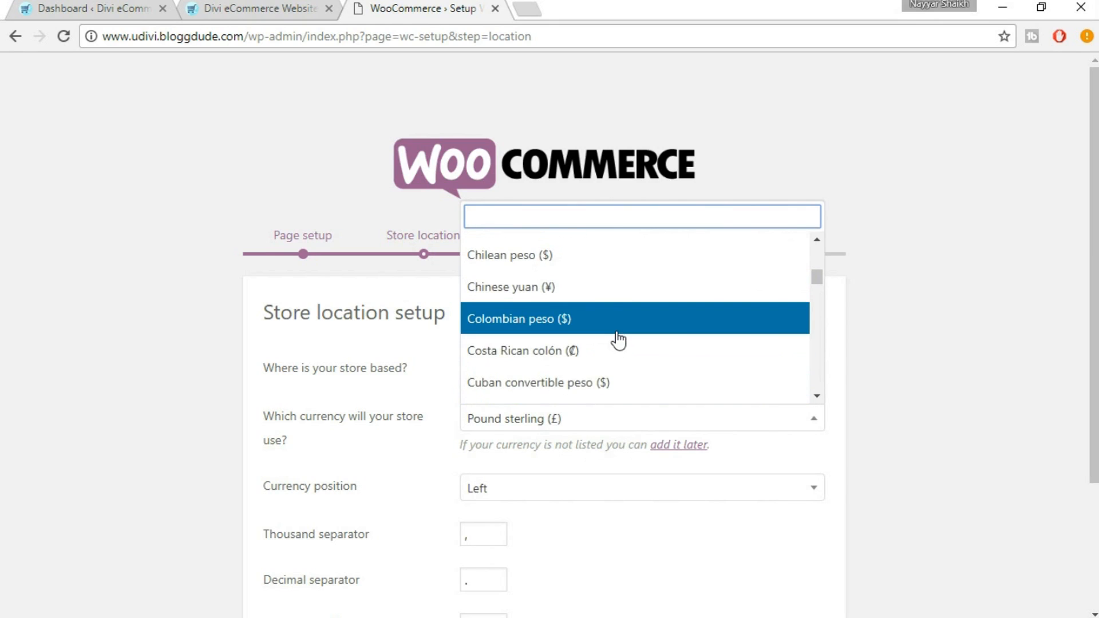
type("uni")
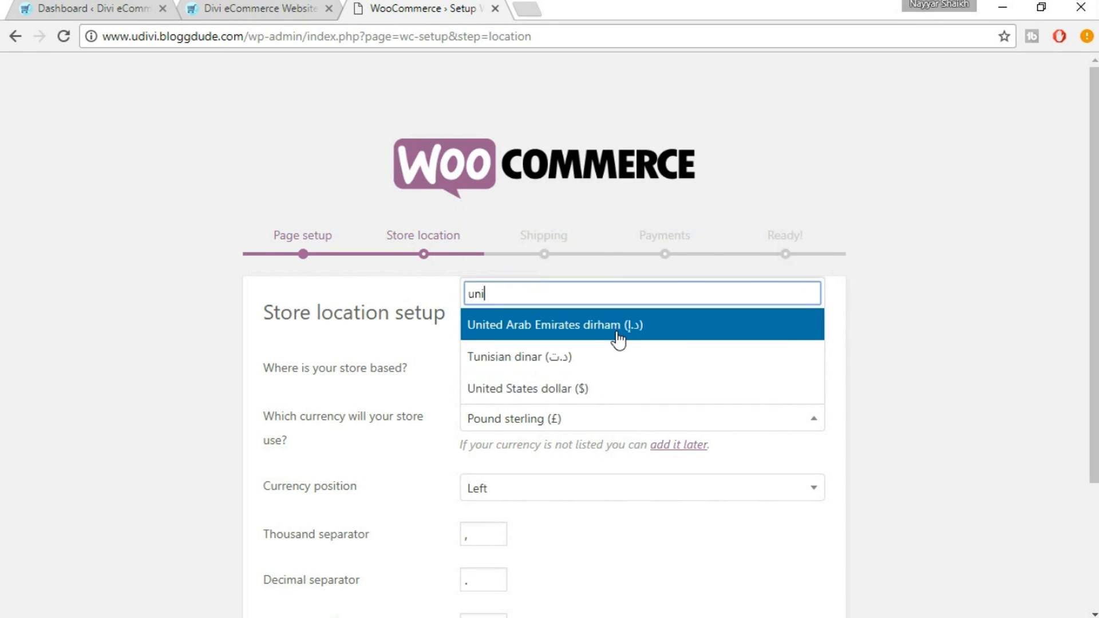
left_click(622, 389)
Step: Review the currency formatting options, enable charging sales tax for the store, and check the tax settings for entering product prices
scroll(1048, 446, "down", 3)
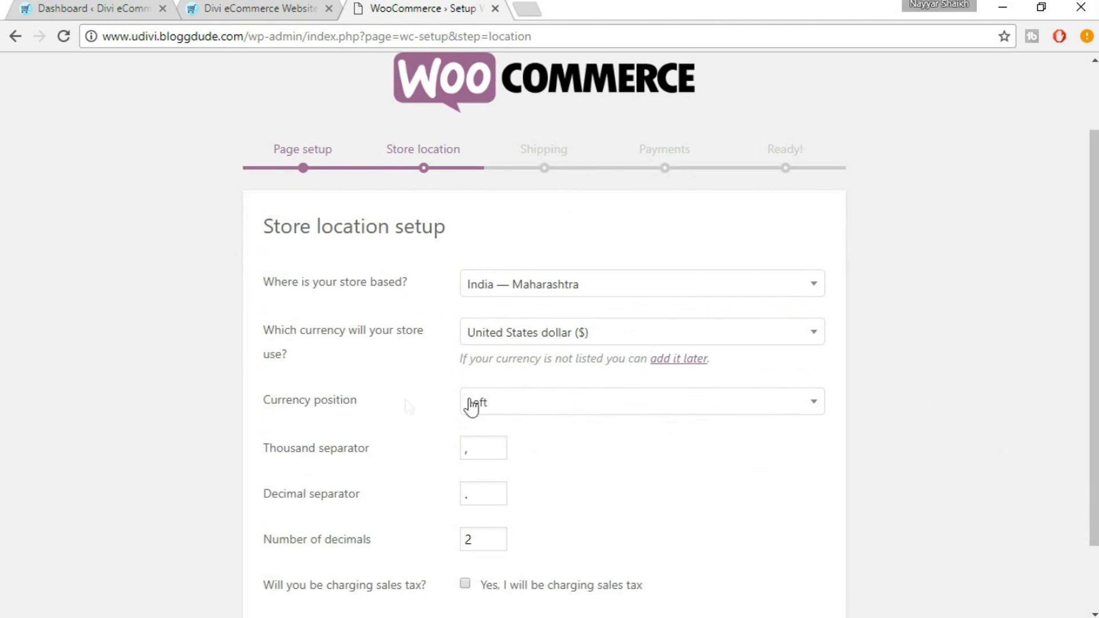
scroll(715, 431, "down", 2)
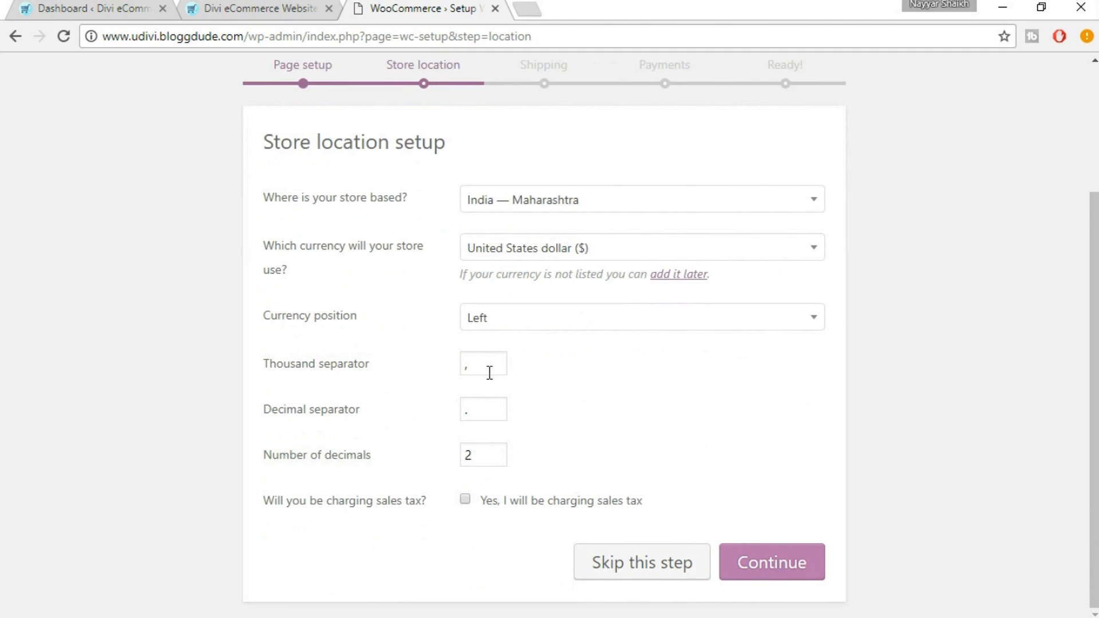
left_click_drag(478, 415, 462, 421)
left_click(470, 499)
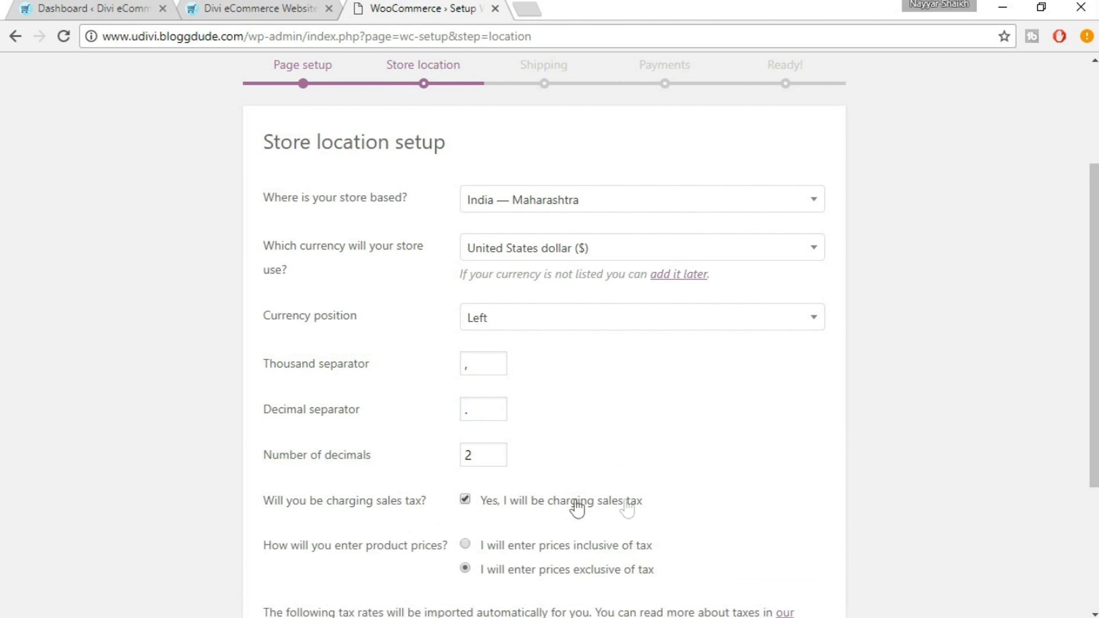
scroll(651, 495, "down", 3)
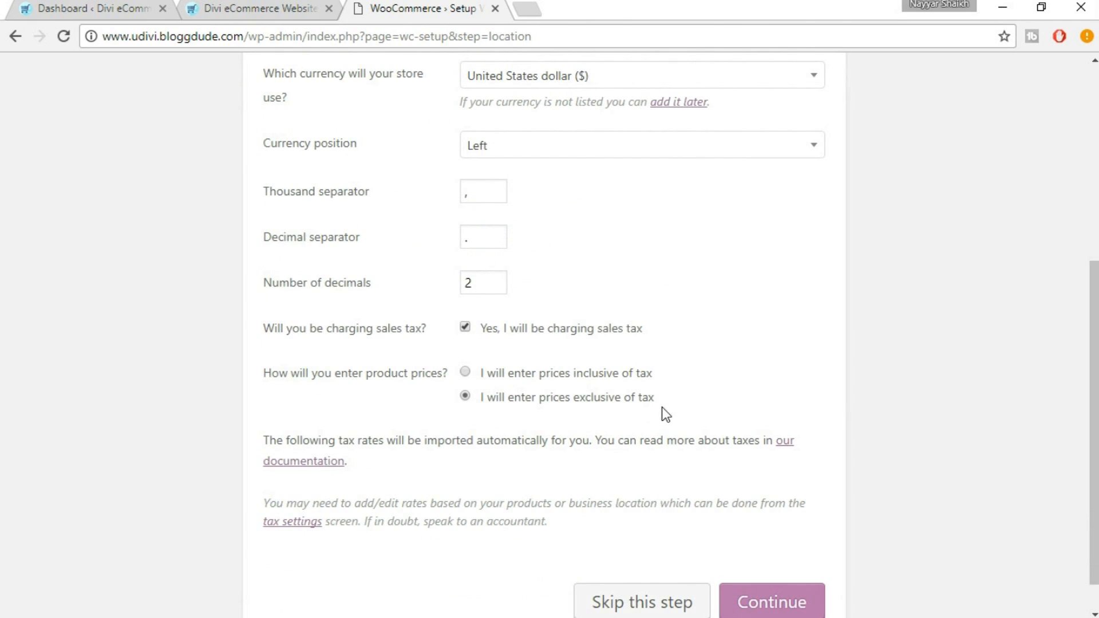
scroll(662, 407, "down", 1)
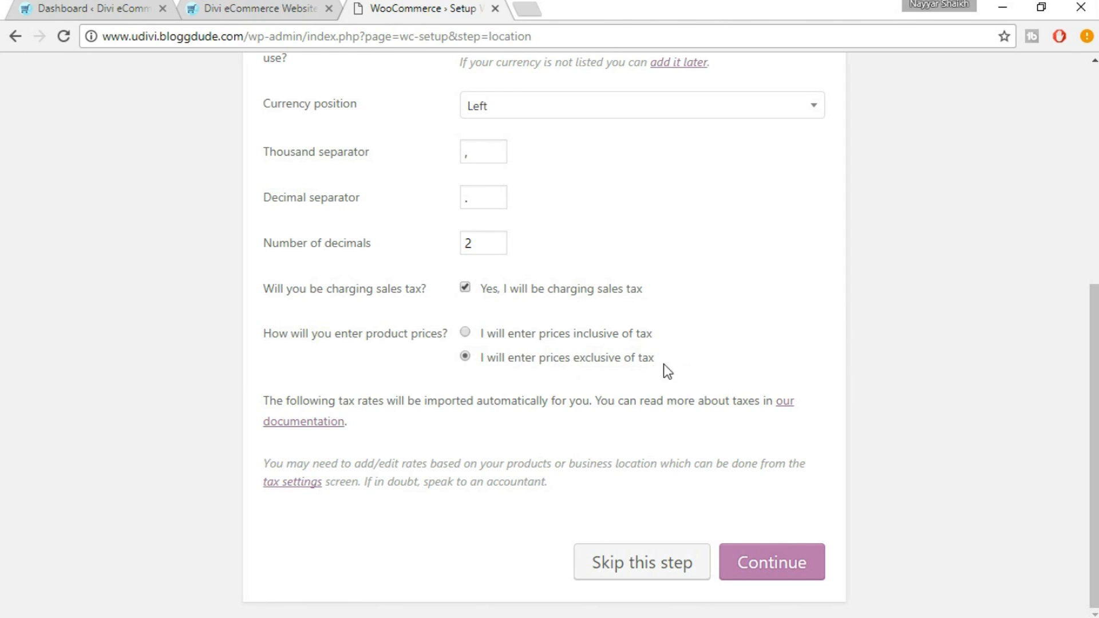
Step: Accept the store location settings and look over the product listings on the reference store's home page
left_click(795, 570)
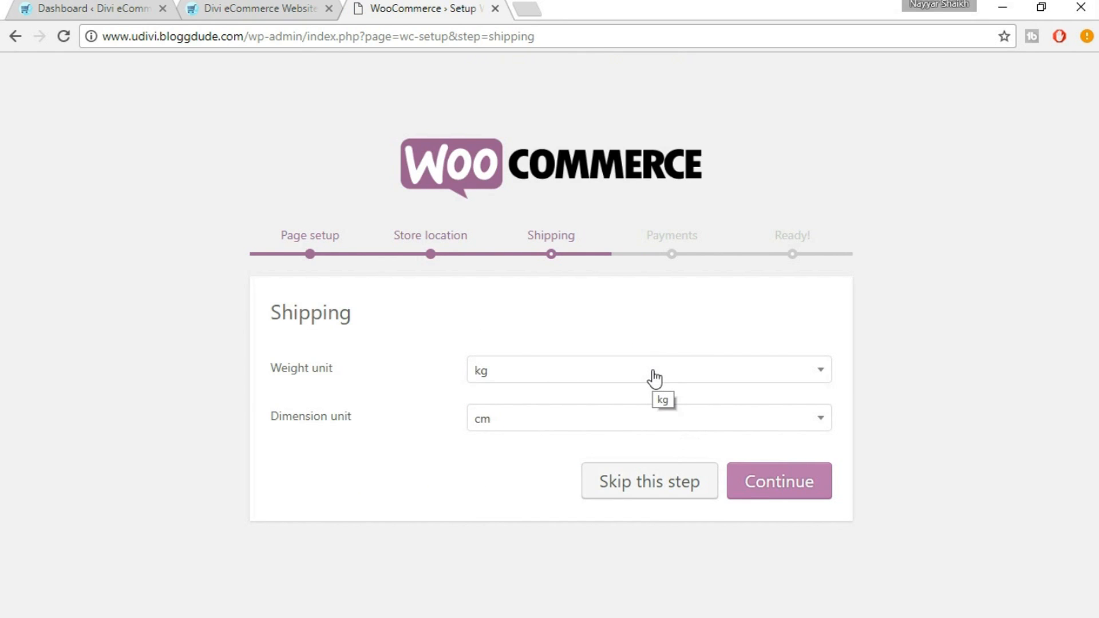
left_click(282, 8)
scroll(786, 432, "down", 3)
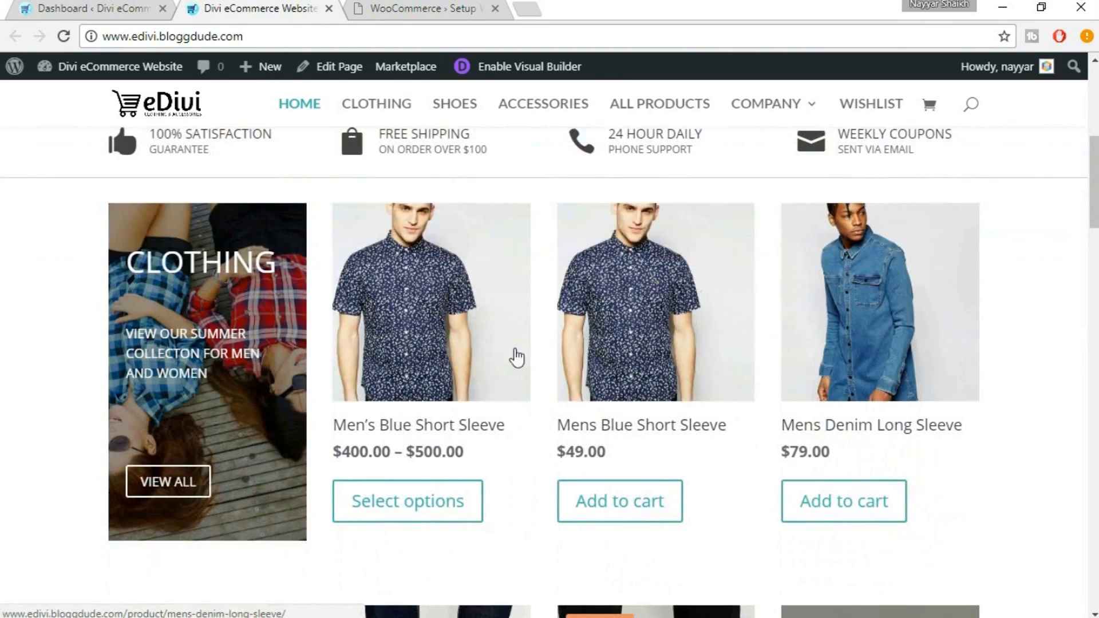
scroll(921, 405, "down", 5)
scroll(508, 461, "up", 10)
Step: Set the shipping weight unit to g, keep cm as the dimension unit, and accept the shipping setup
left_click(437, 9)
left_click(608, 380)
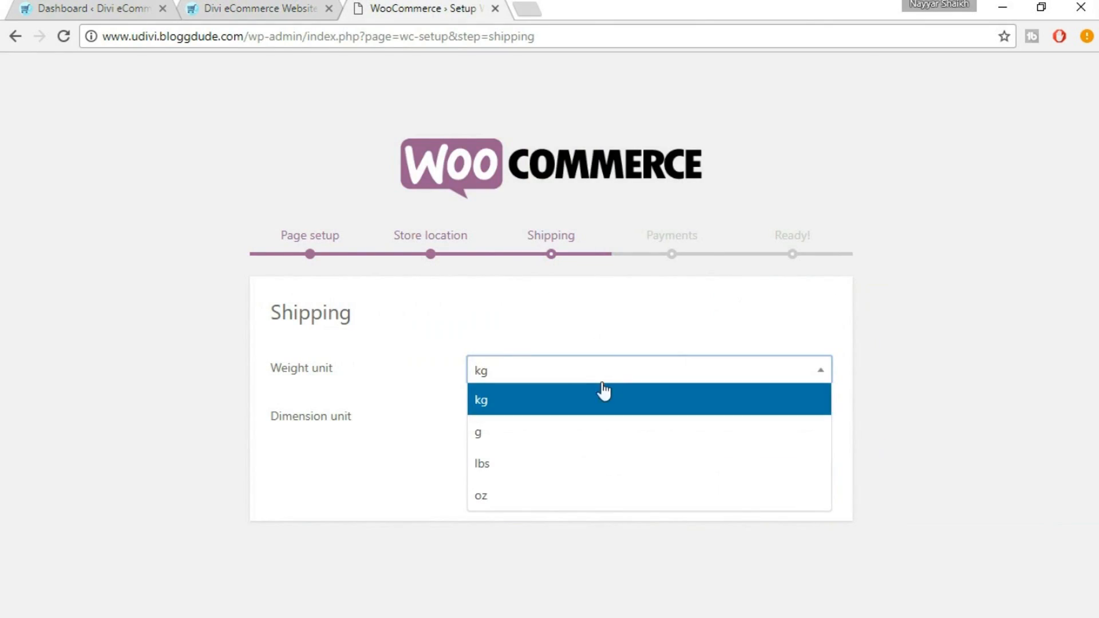
left_click(591, 445)
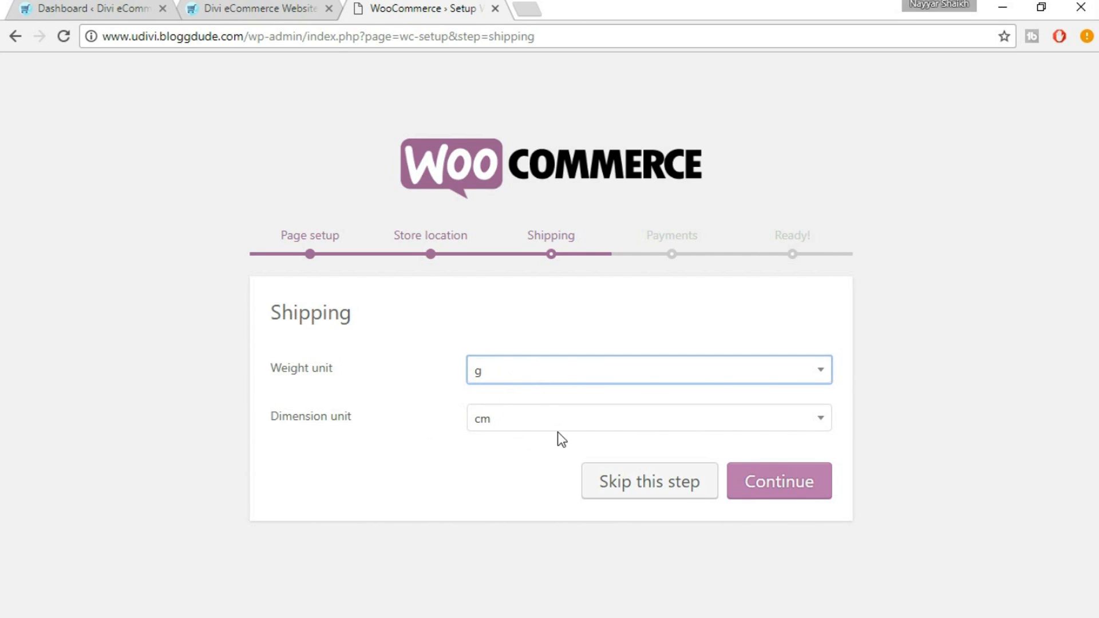
left_click(594, 432)
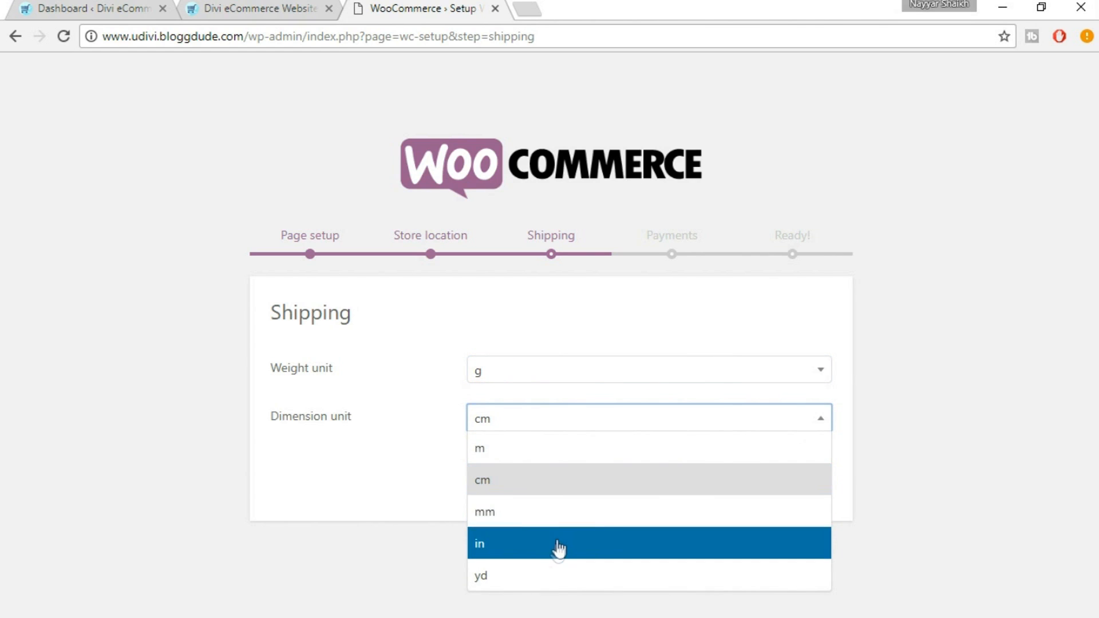
left_click(527, 425)
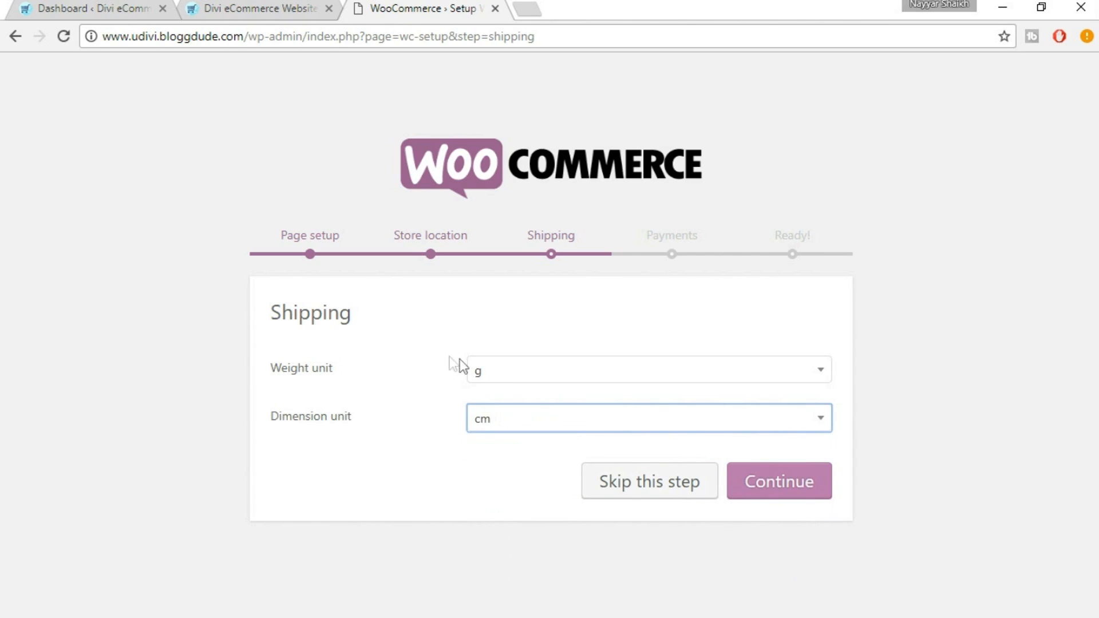
left_click(251, 7)
scroll(696, 492, "down", 6)
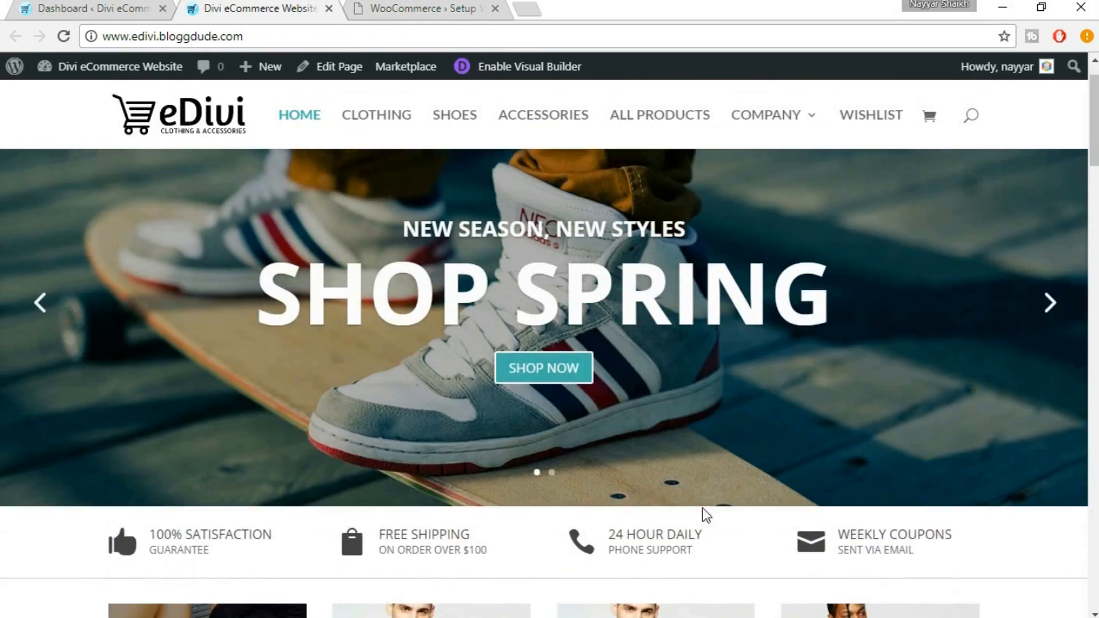
key("ctrl+Tab")
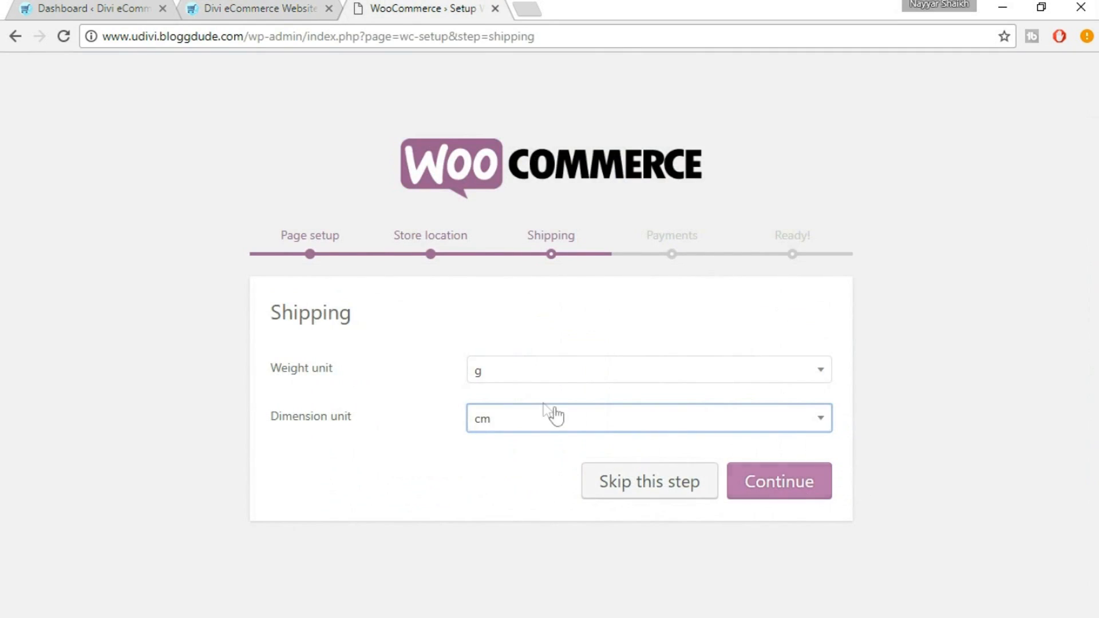
left_click(795, 486)
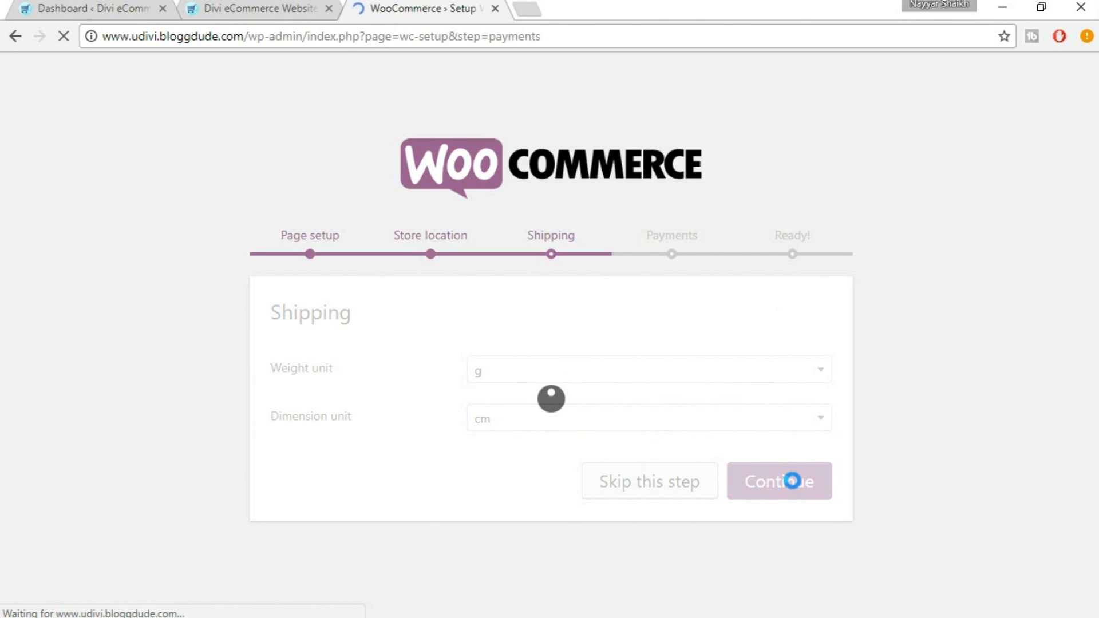
Step: Review the available payment methods and complete the payments setup without selecting any of them
scroll(982, 459, "down", 5)
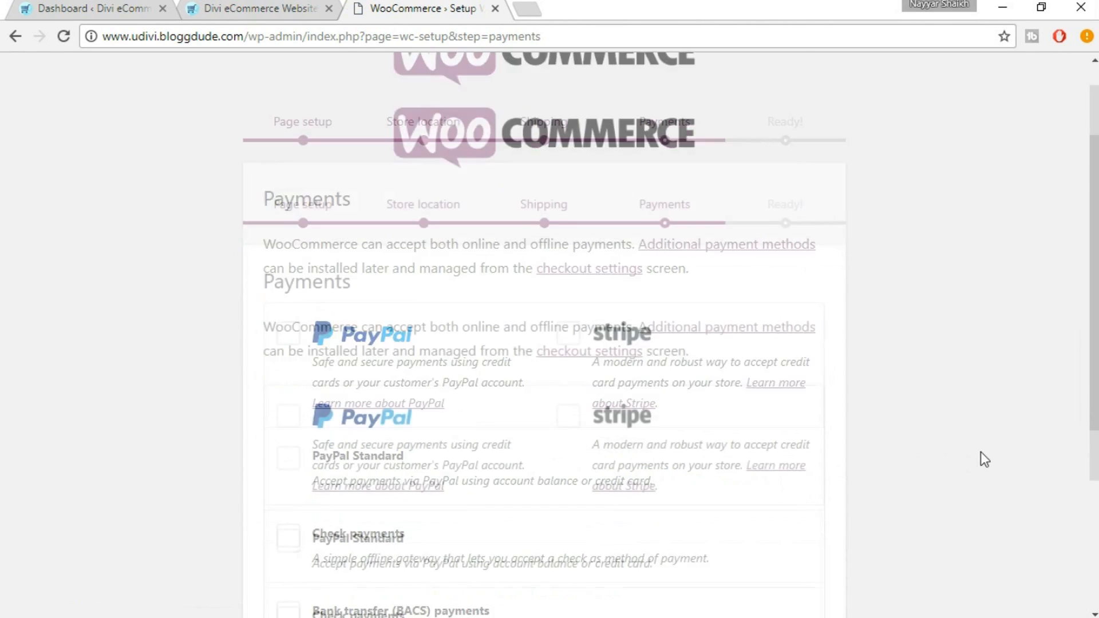
scroll(864, 429, "up", 3)
scroll(874, 441, "up", 3)
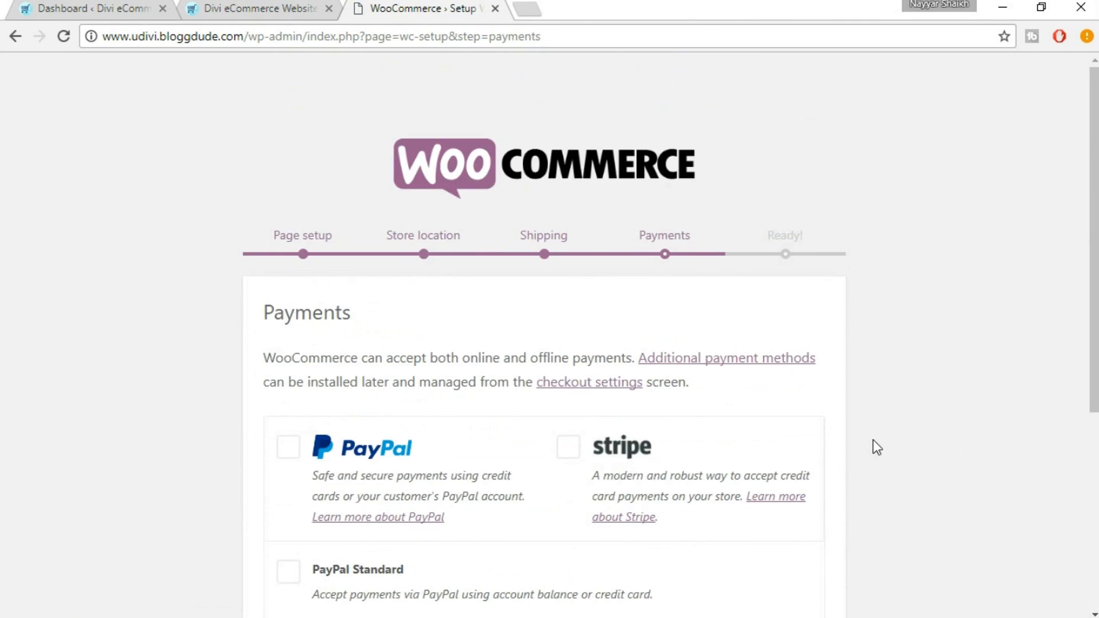
scroll(876, 446, "down", 1)
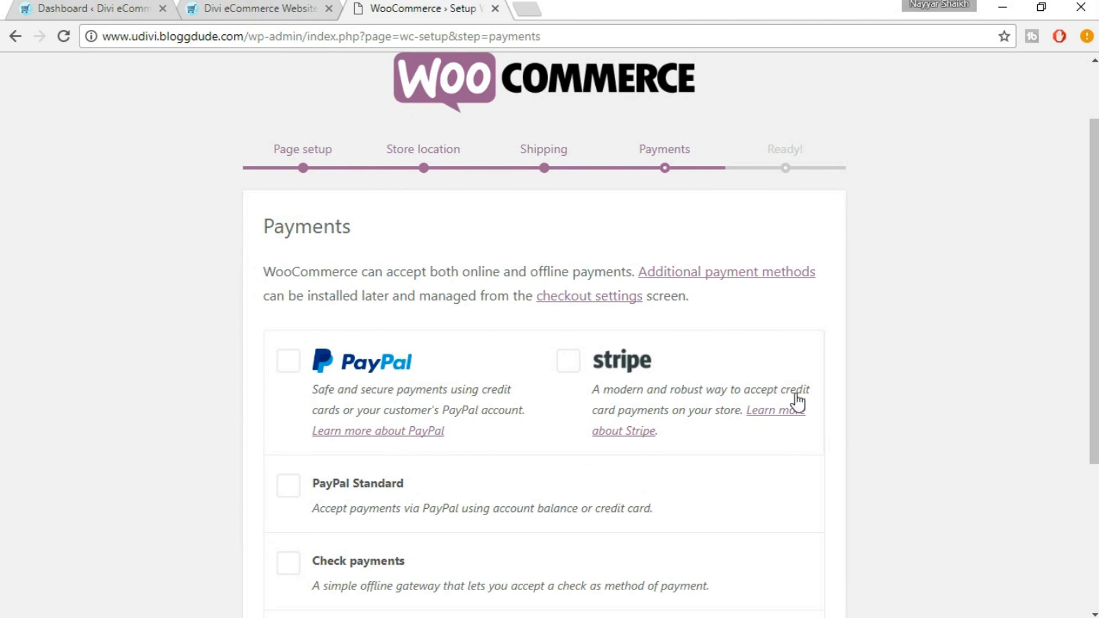
scroll(938, 417, "down", 4)
left_click(787, 564)
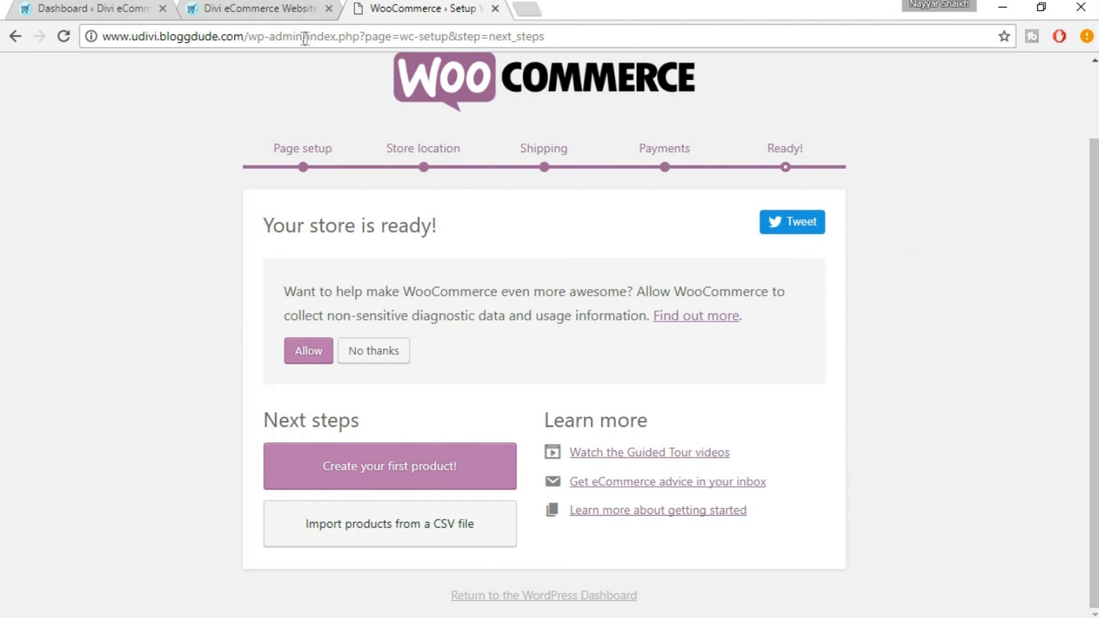
left_click_drag(307, 36, 657, 35)
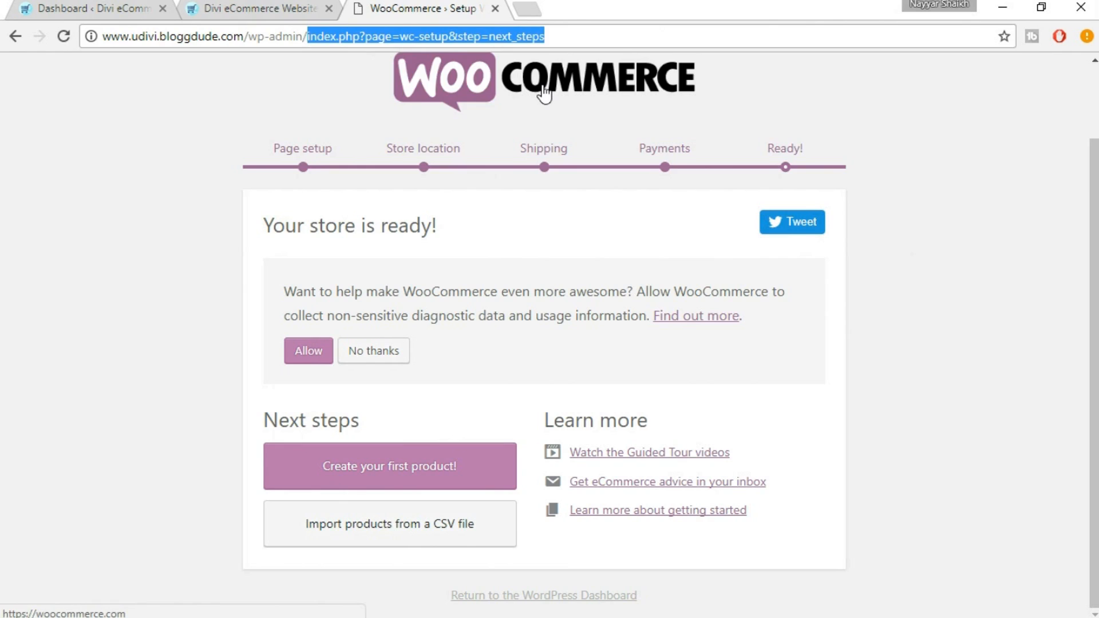
key("BackSpace")
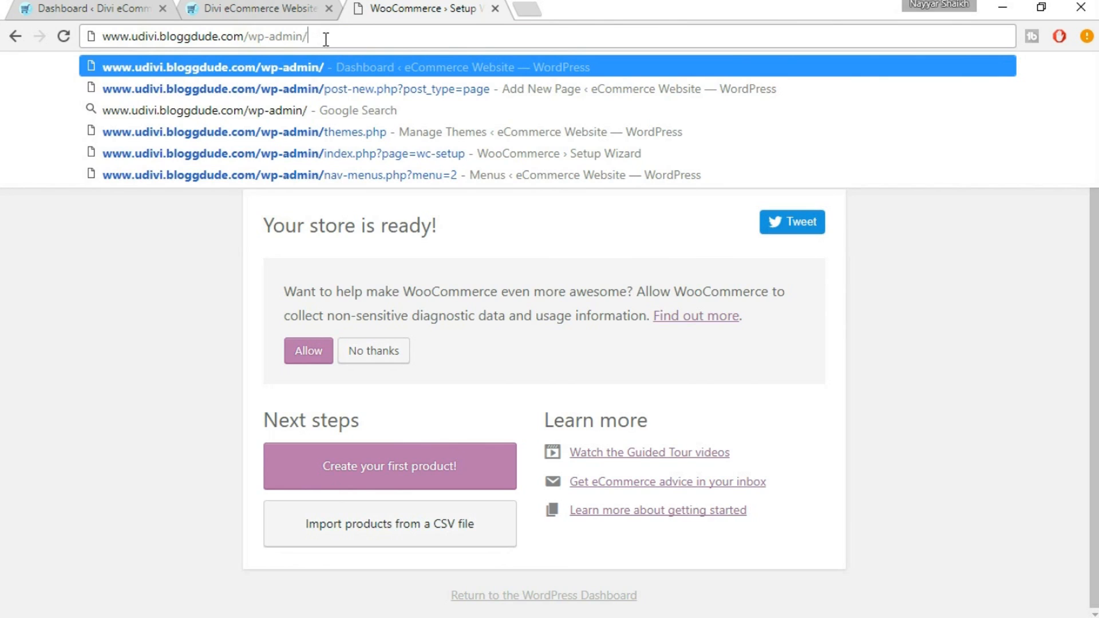
key("Return")
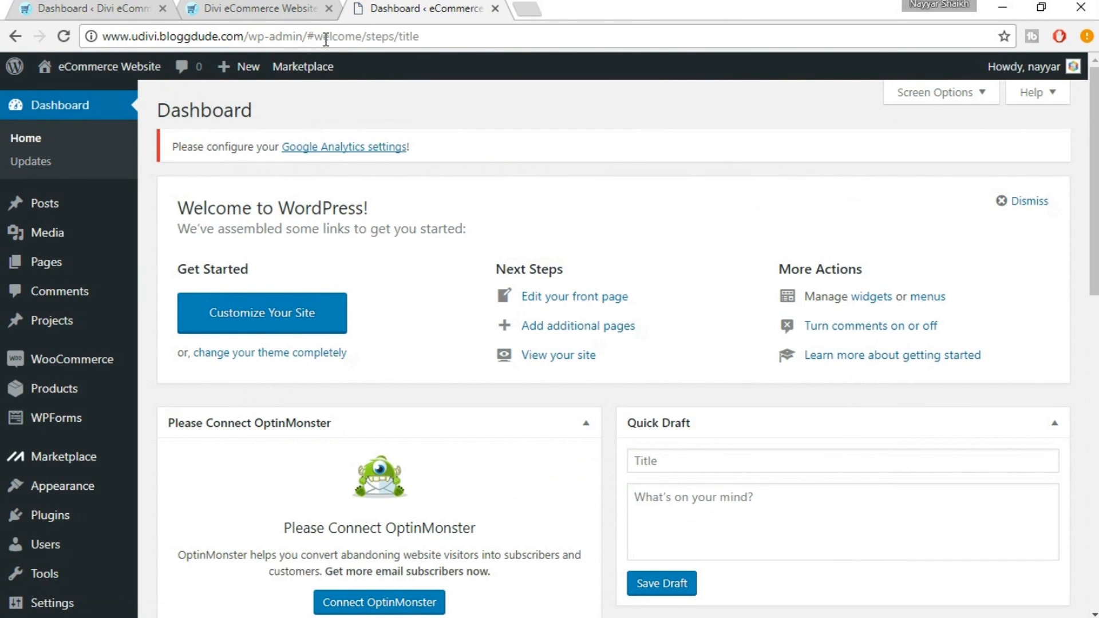
mouse_move(93, 369)
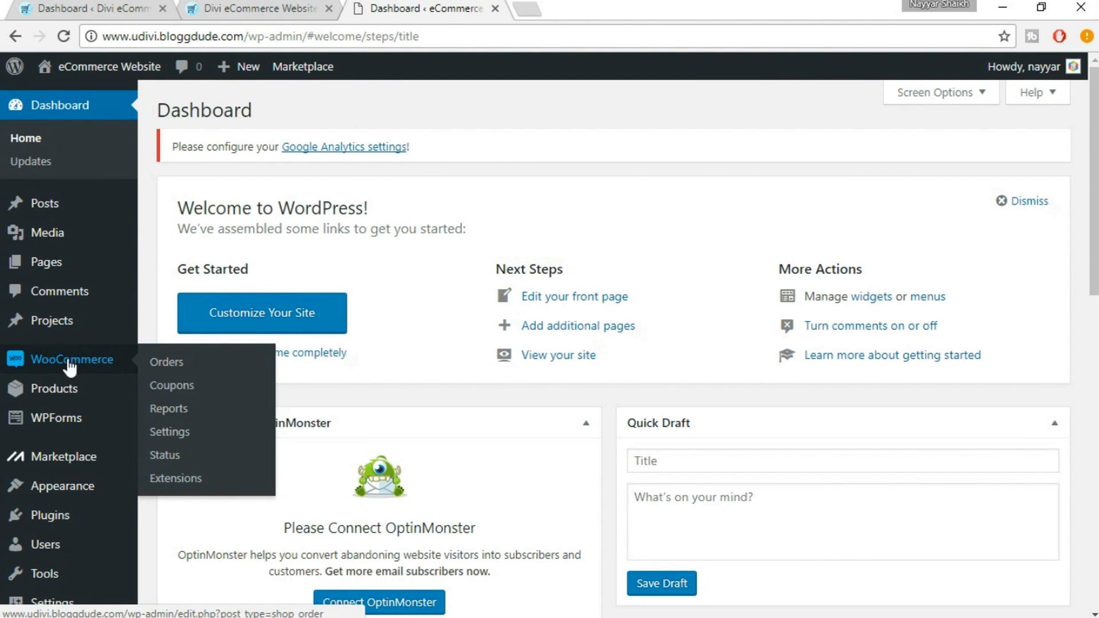
left_click(177, 434)
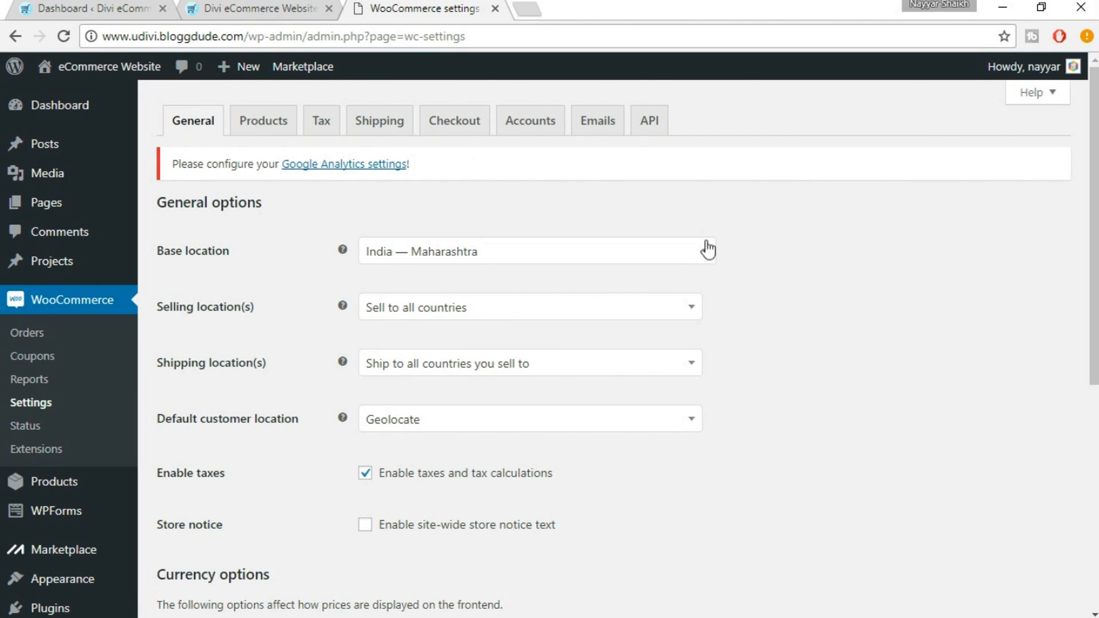
Step: Set the selling locations to "Sell to specific countries" and add India as the country
scroll(709, 250, "down", 2)
scroll(595, 230, "up", 1)
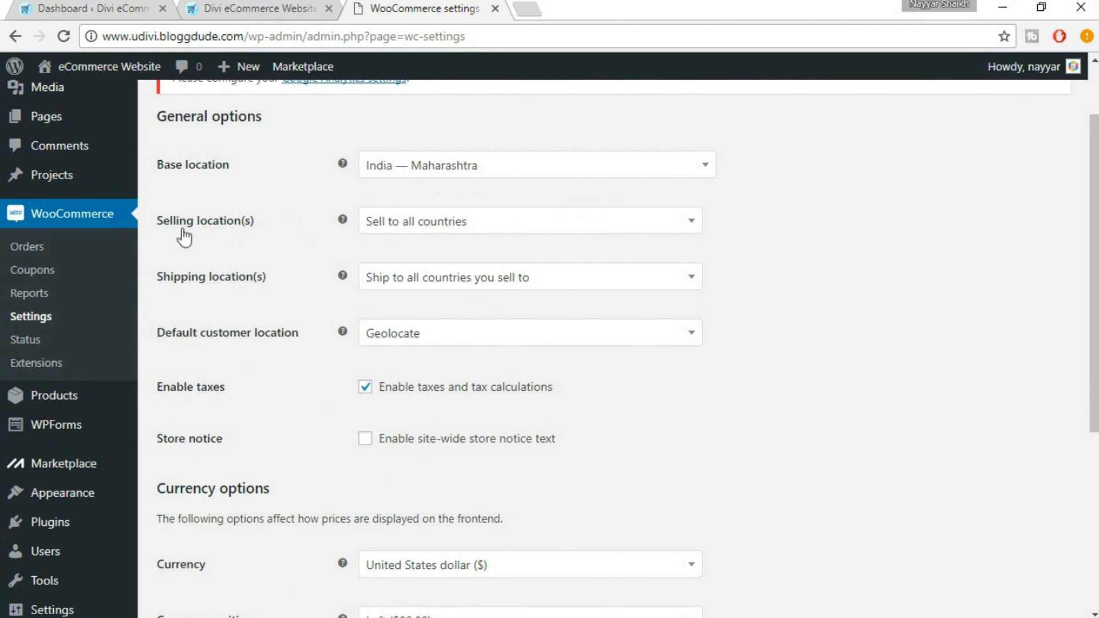
left_click(471, 227)
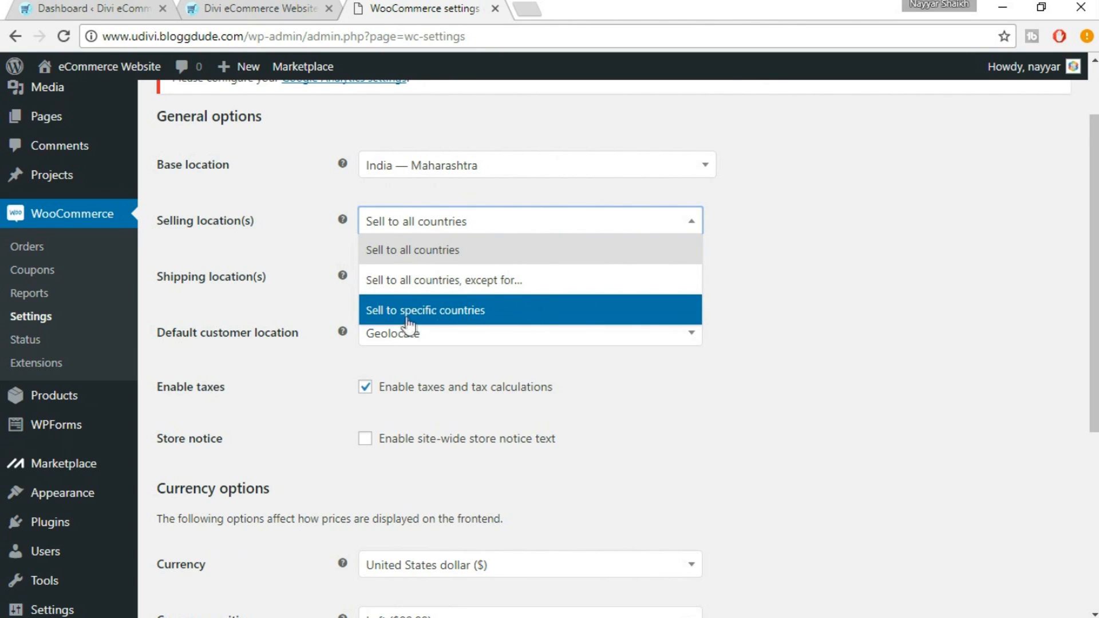
left_click(471, 312)
left_click(457, 280)
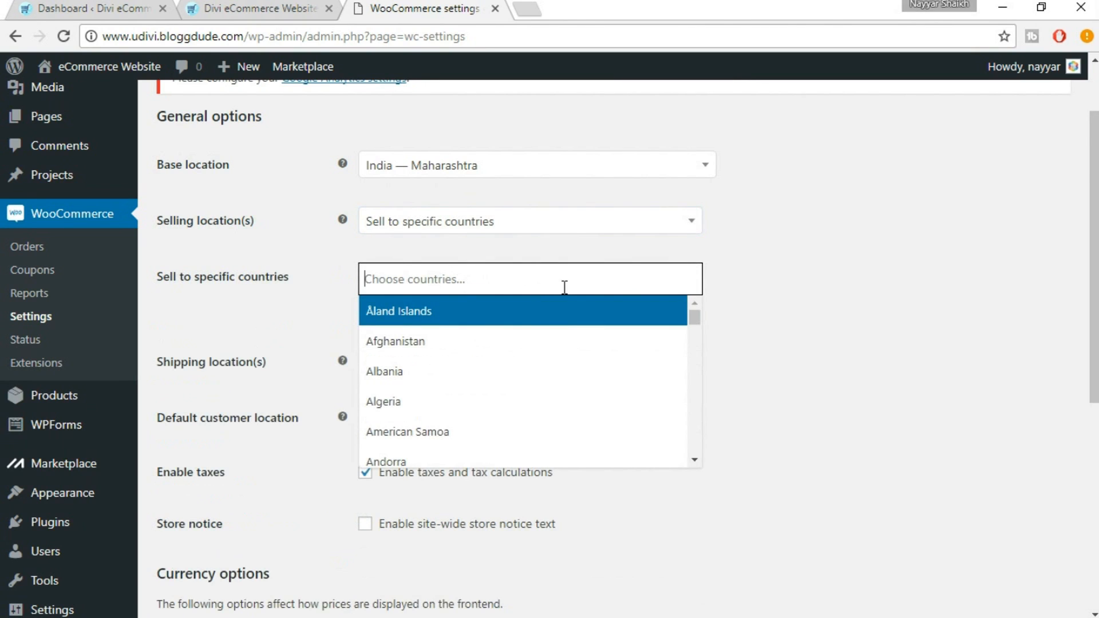
type("indi")
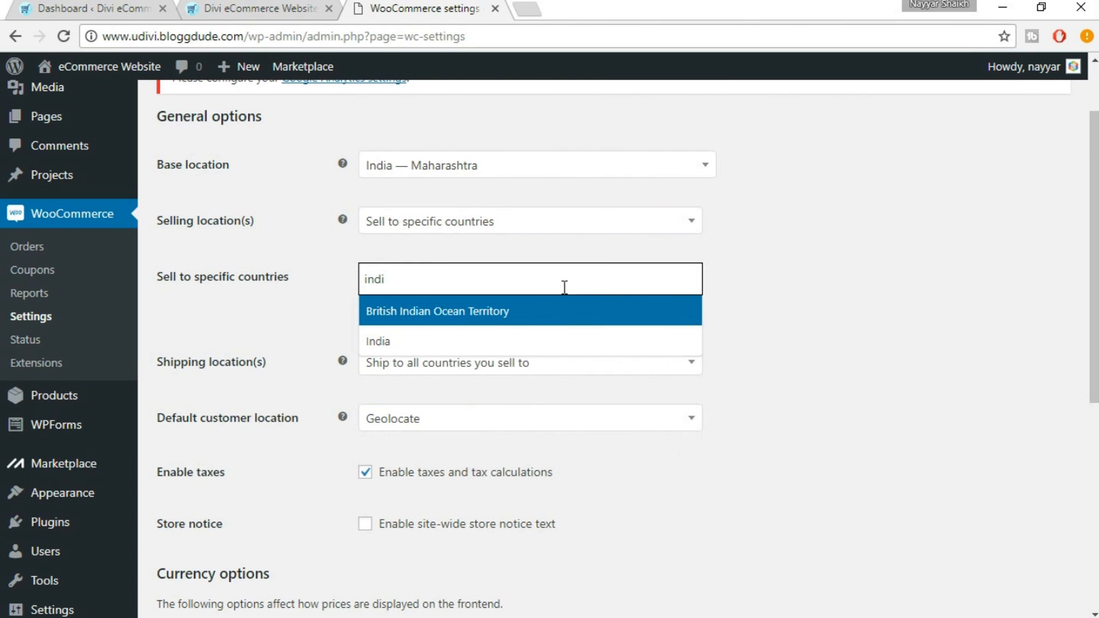
left_click(412, 343)
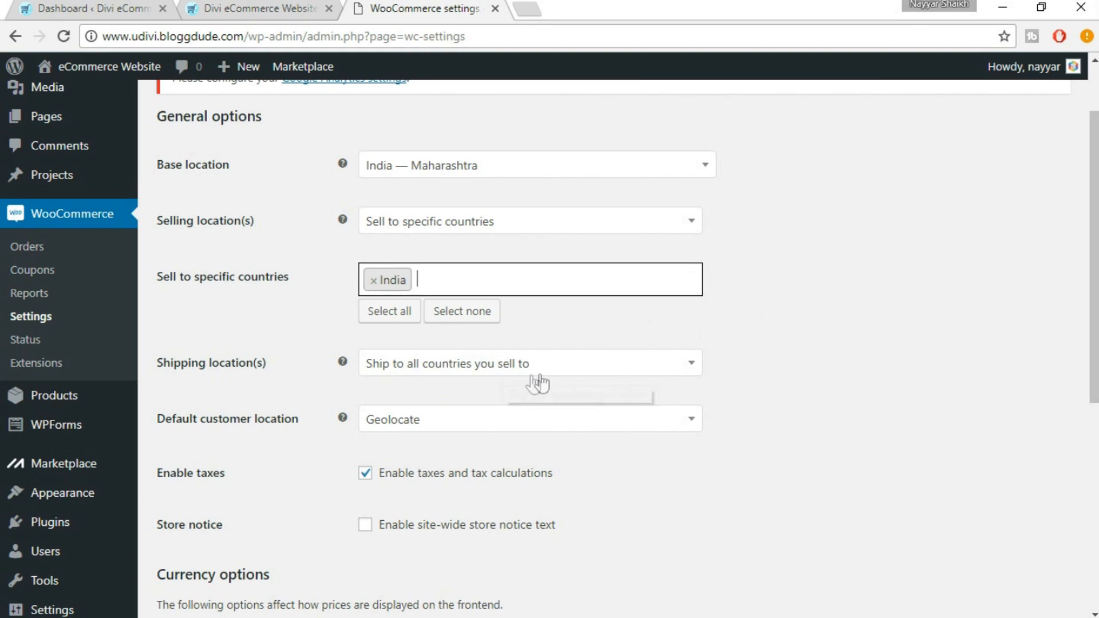
Step: Keep the shipping locations at "Ship to all countries you sell to", review the currency options, and save the general settings
left_click(615, 375)
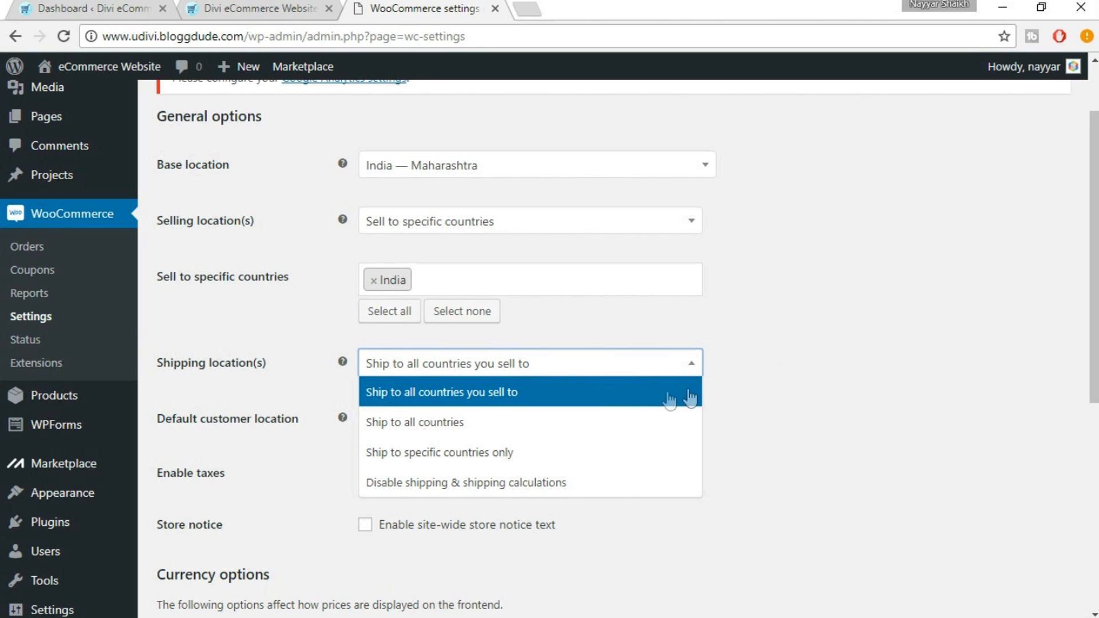
left_click(645, 395)
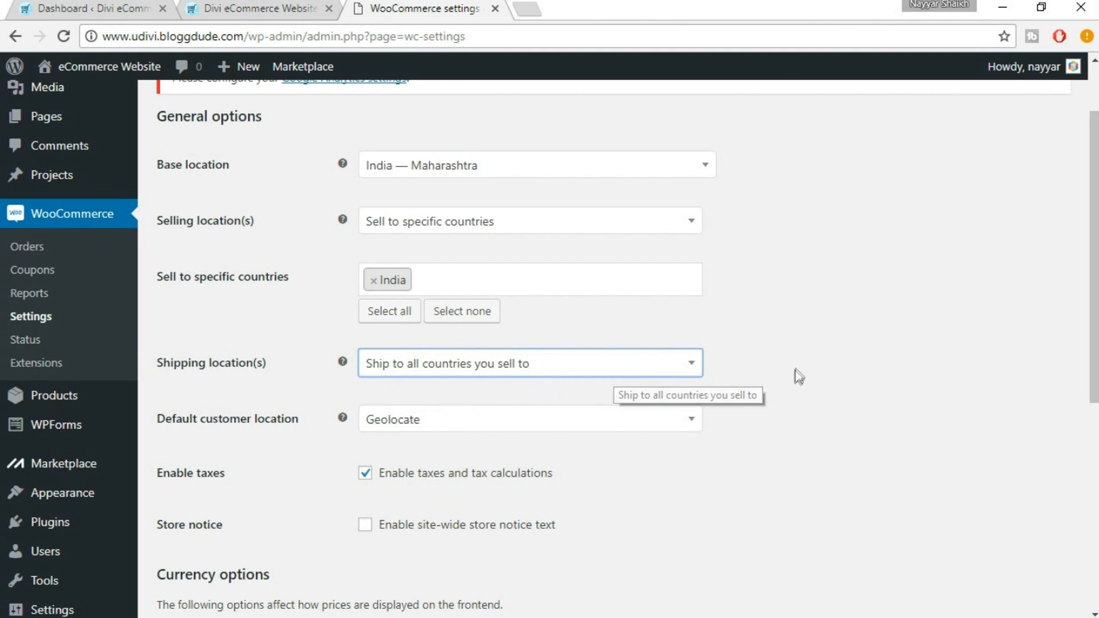
scroll(620, 413, "down", 3)
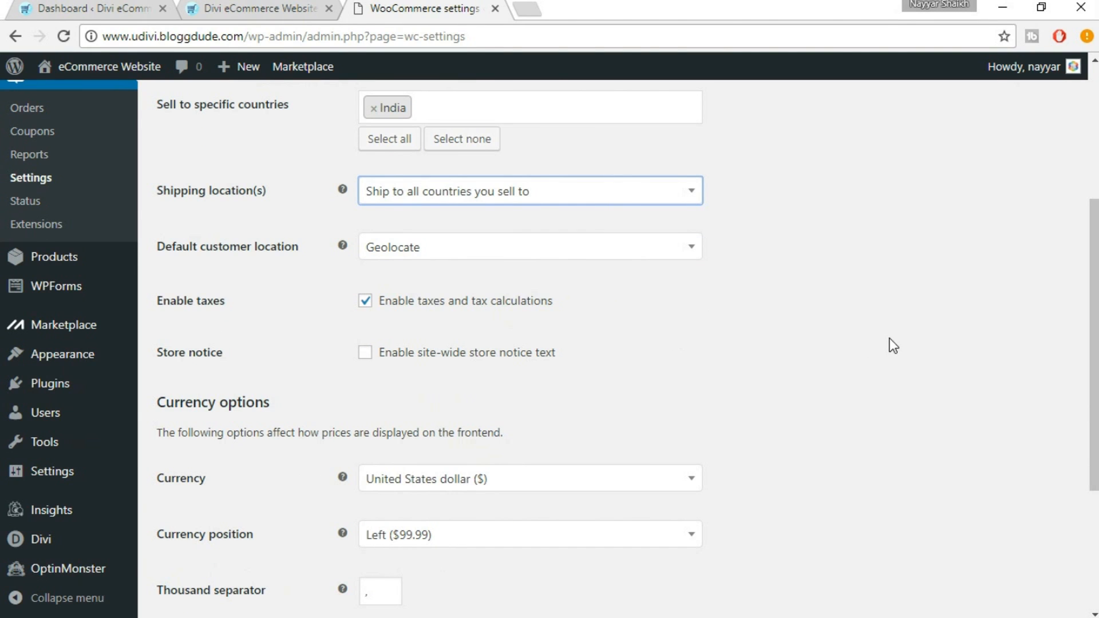
scroll(861, 358, "down", 1)
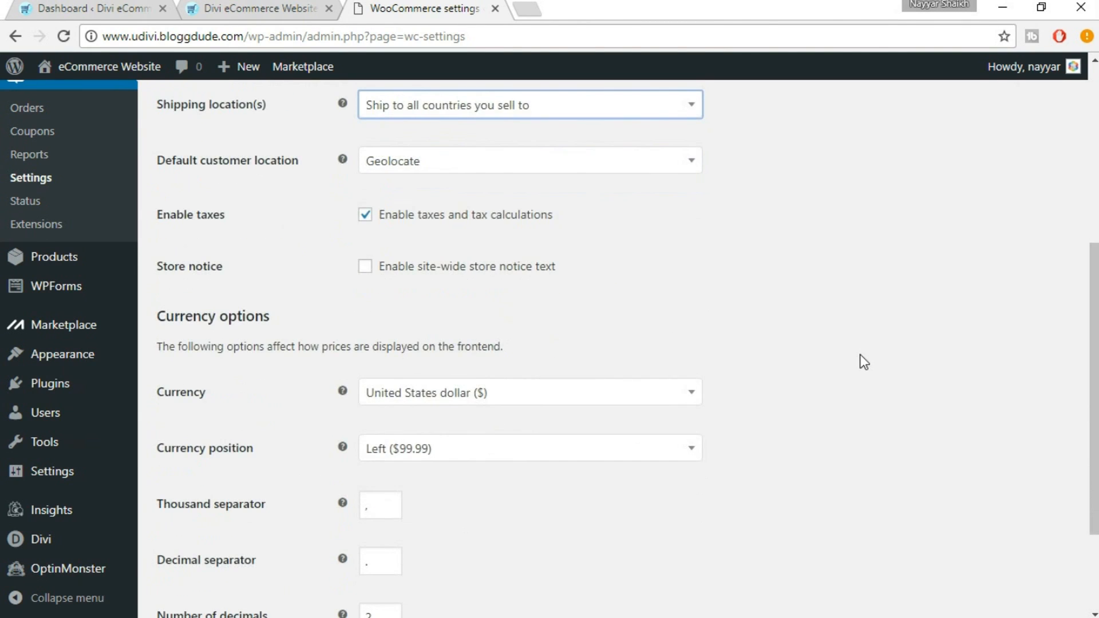
scroll(862, 361, "down", 2)
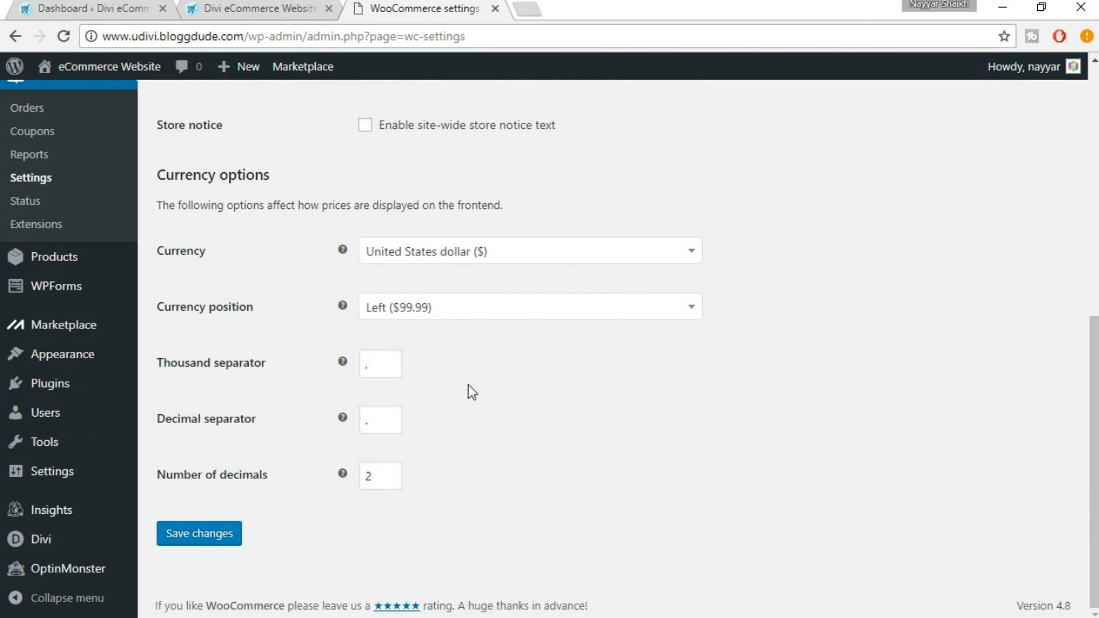
left_click(207, 538)
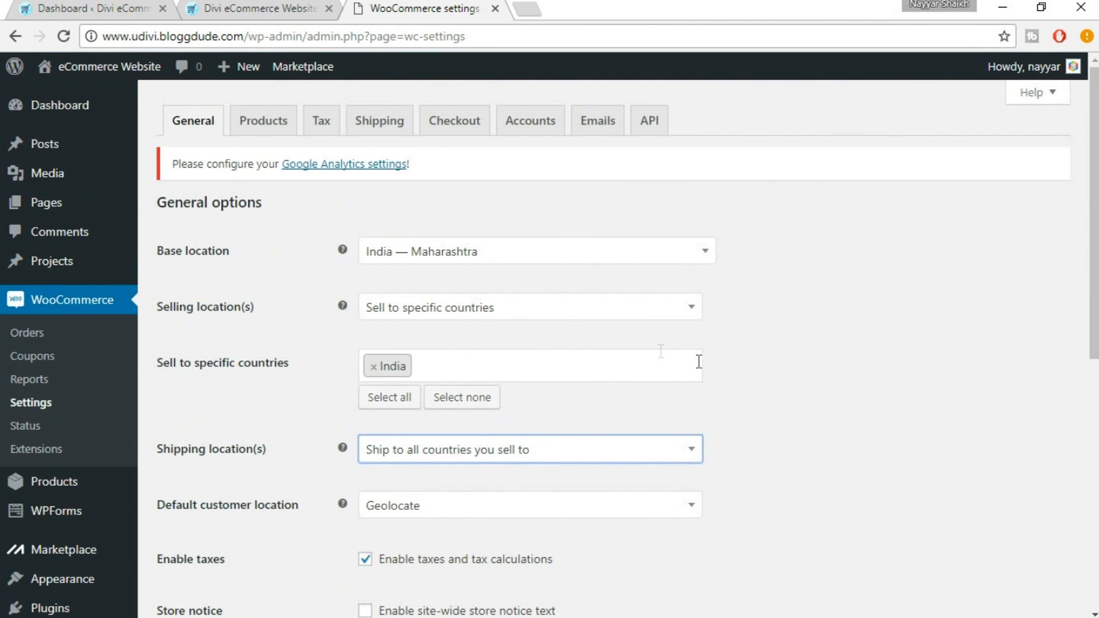
scroll(725, 383, "down", 8)
scroll(725, 383, "down", 1)
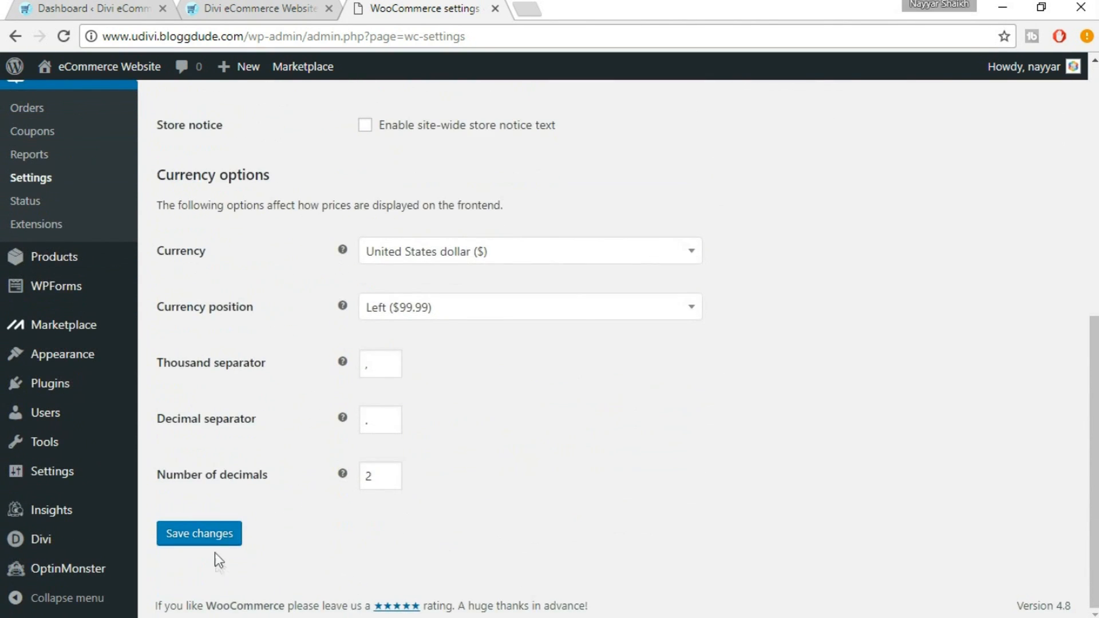
left_click(211, 541)
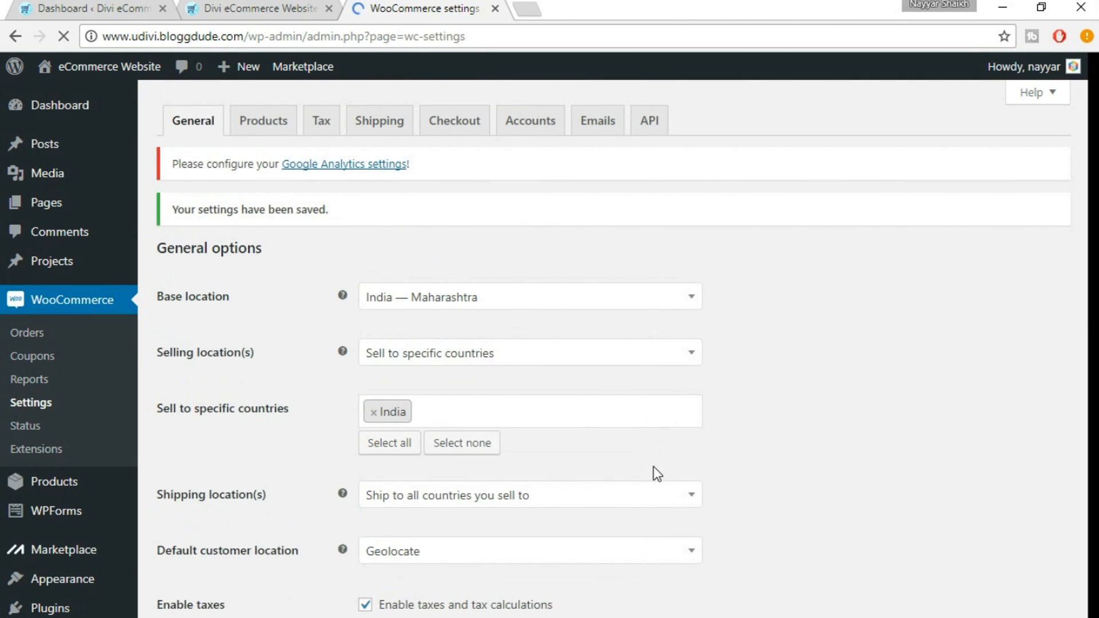
Step: Open the WooCommerce product settings and examine the measurement units, customer review options and star rating options
left_click(257, 127)
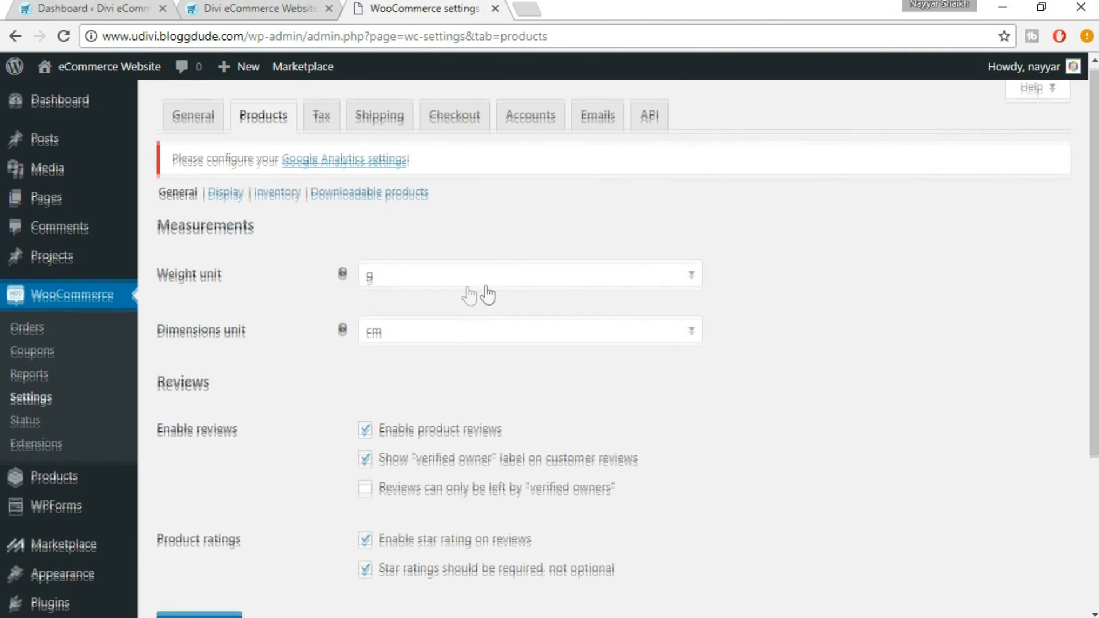
scroll(449, 269, "down", 1)
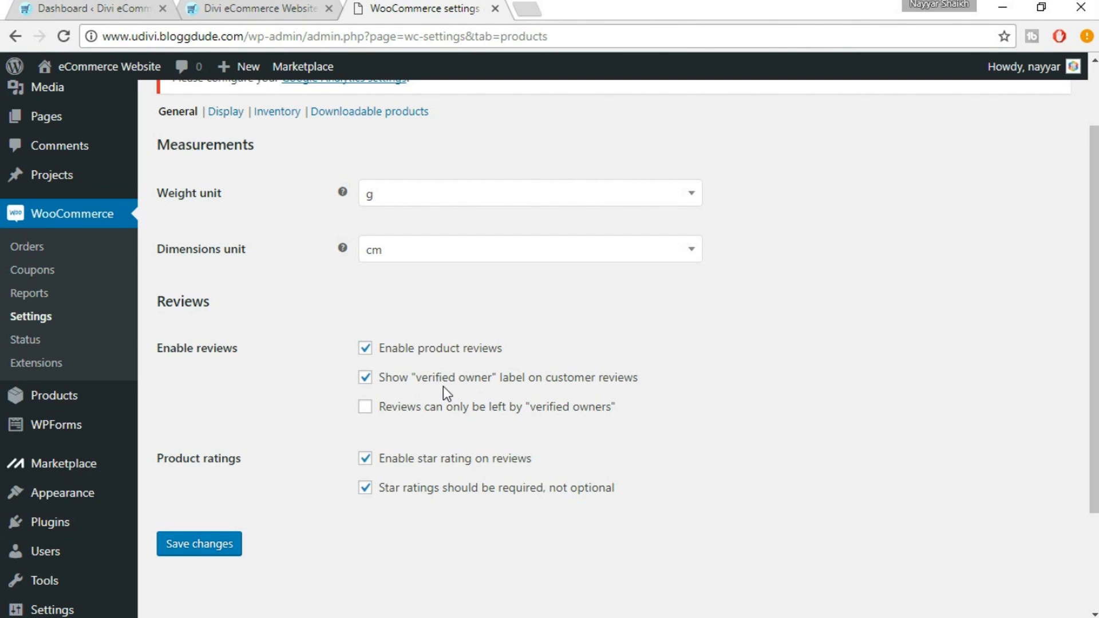
left_click_drag(416, 379, 493, 382)
left_click(673, 382)
left_click(406, 409)
left_click(423, 411)
left_click(419, 491)
left_click(418, 493)
scroll(339, 500, "up", 2)
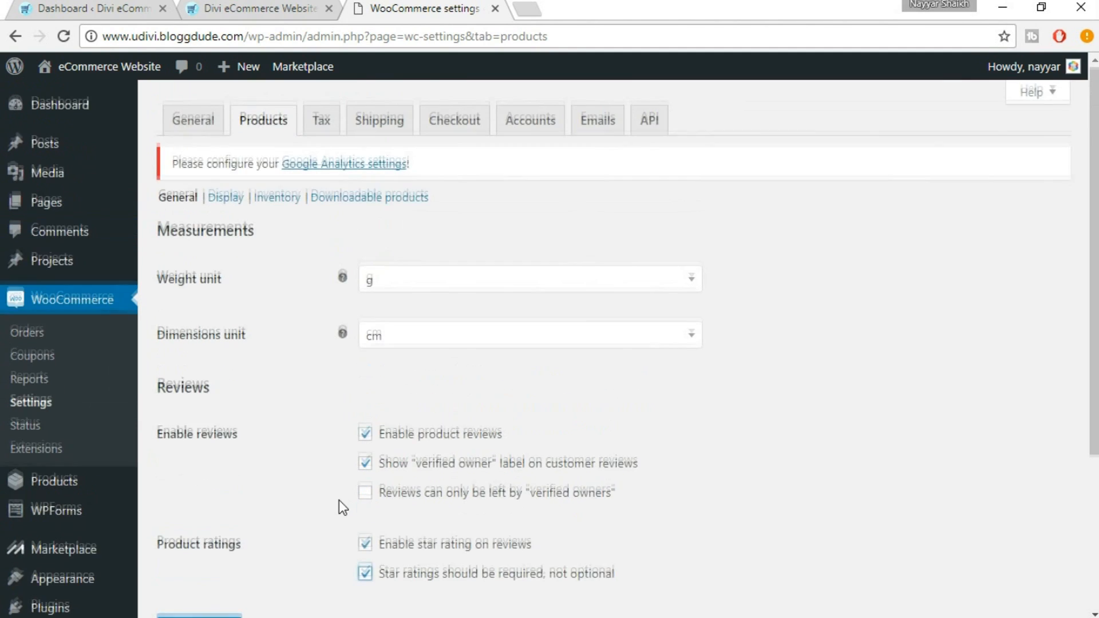
scroll(351, 513, "down", 2)
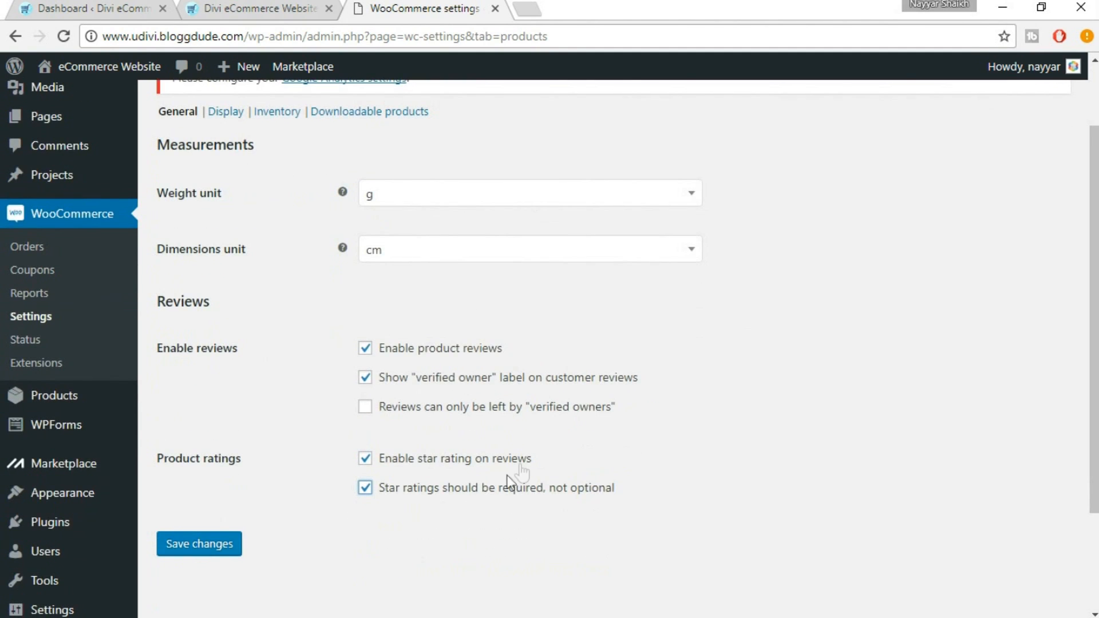
Step: Save the general product settings and open the product display settings, keeping Shop as the shop page
left_click(215, 546)
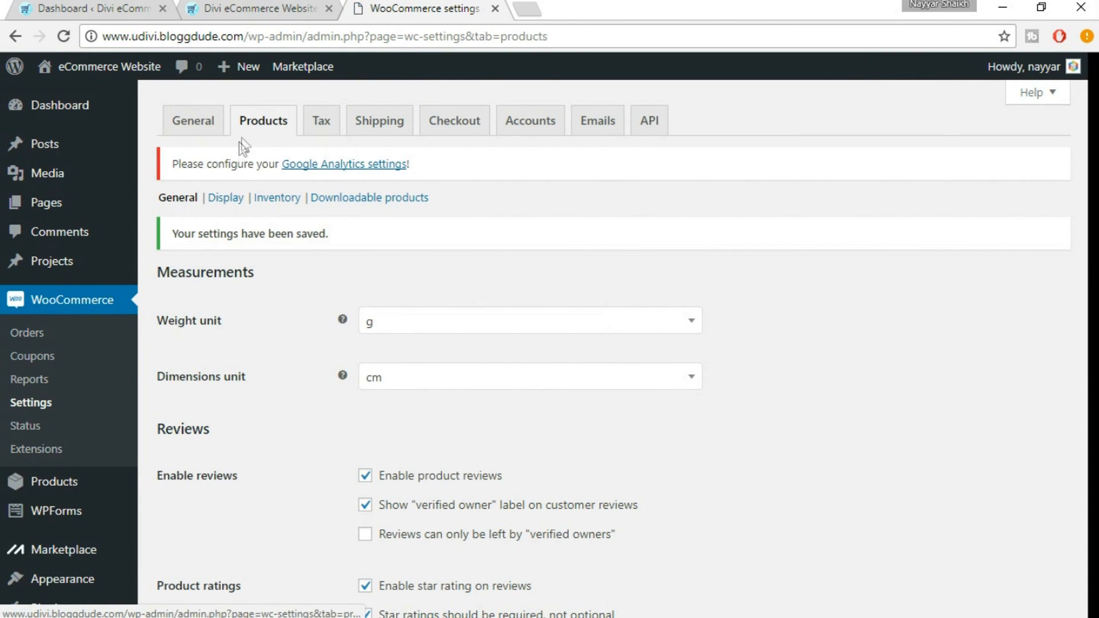
left_click(227, 200)
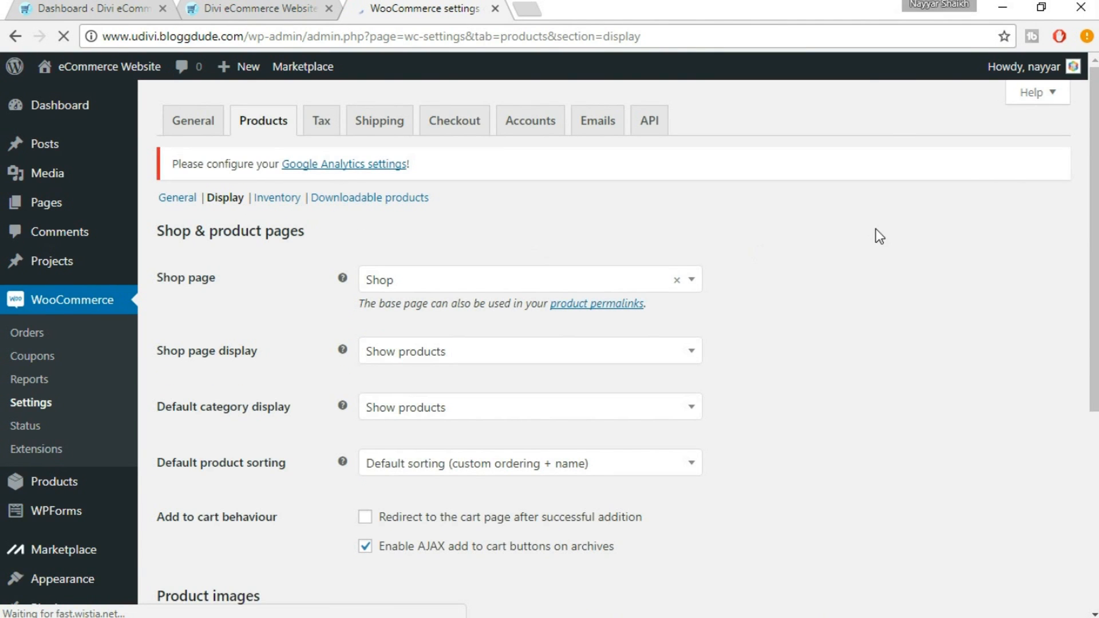
left_click(501, 286)
left_click(819, 401)
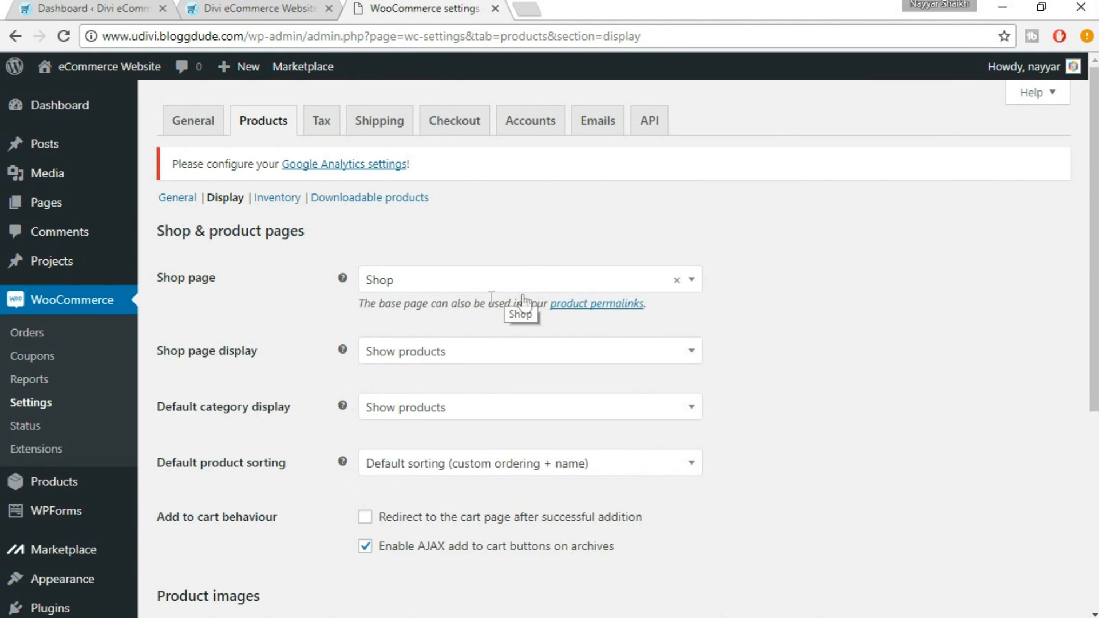
Step: Check the Shop page display options against the product listing on the reference site's All Products page
scroll(797, 361, "down", 3)
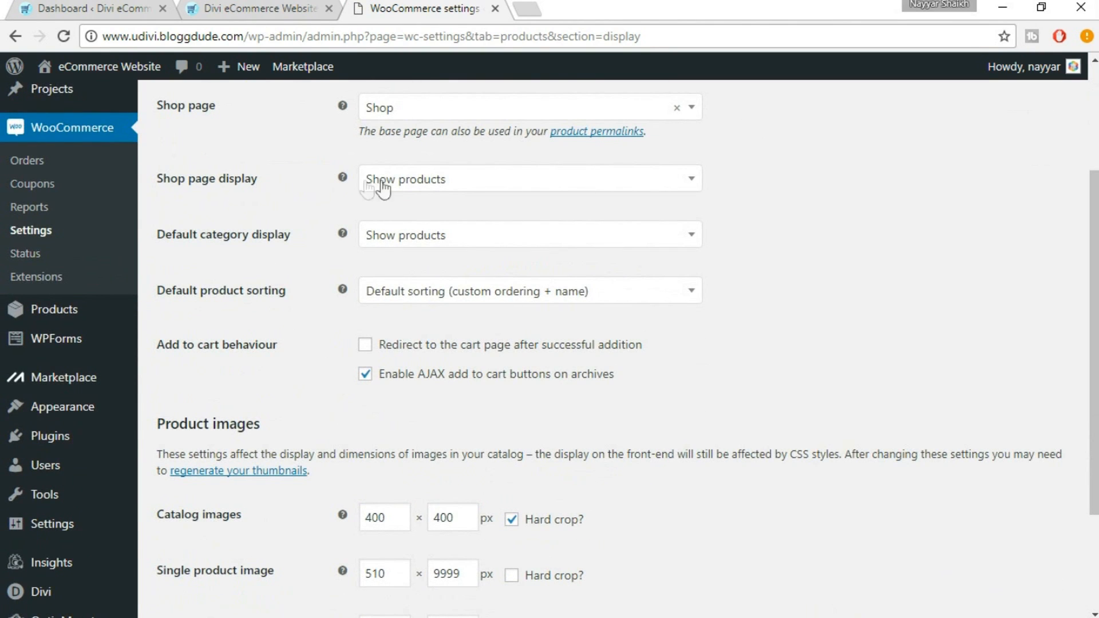
left_click(459, 184)
left_click(496, 184)
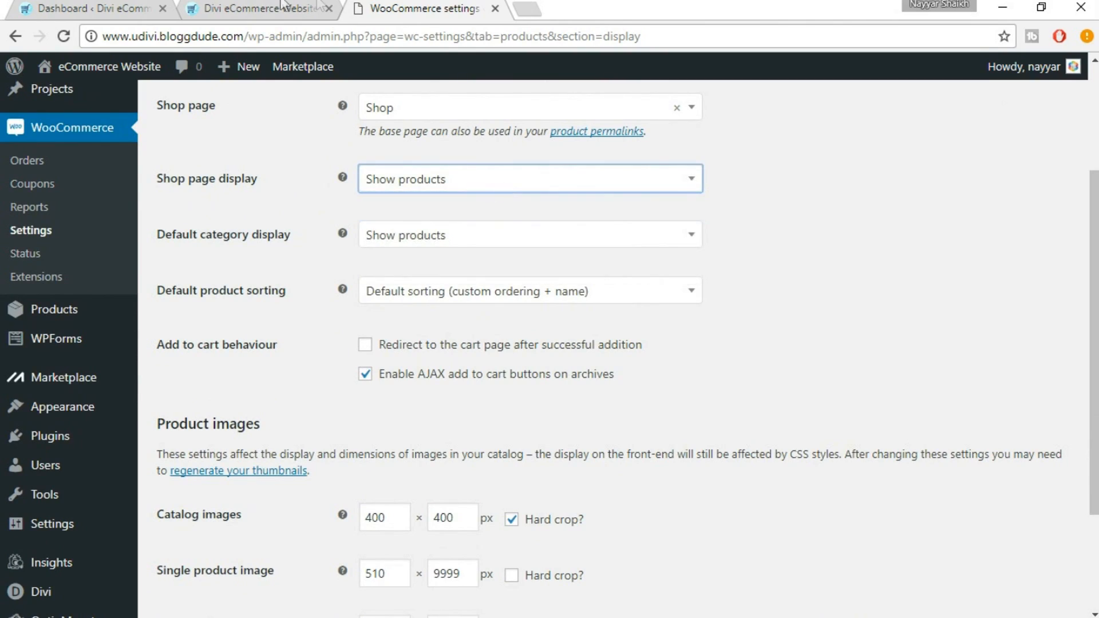
left_click(283, 7)
scroll(825, 275, "up", 6)
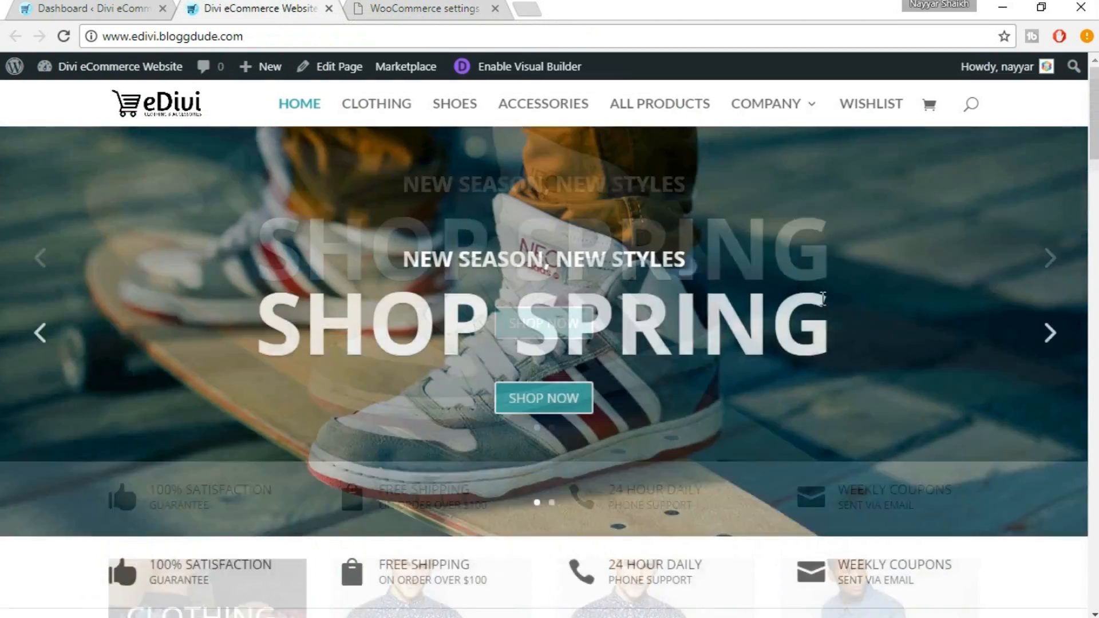
left_click(664, 124)
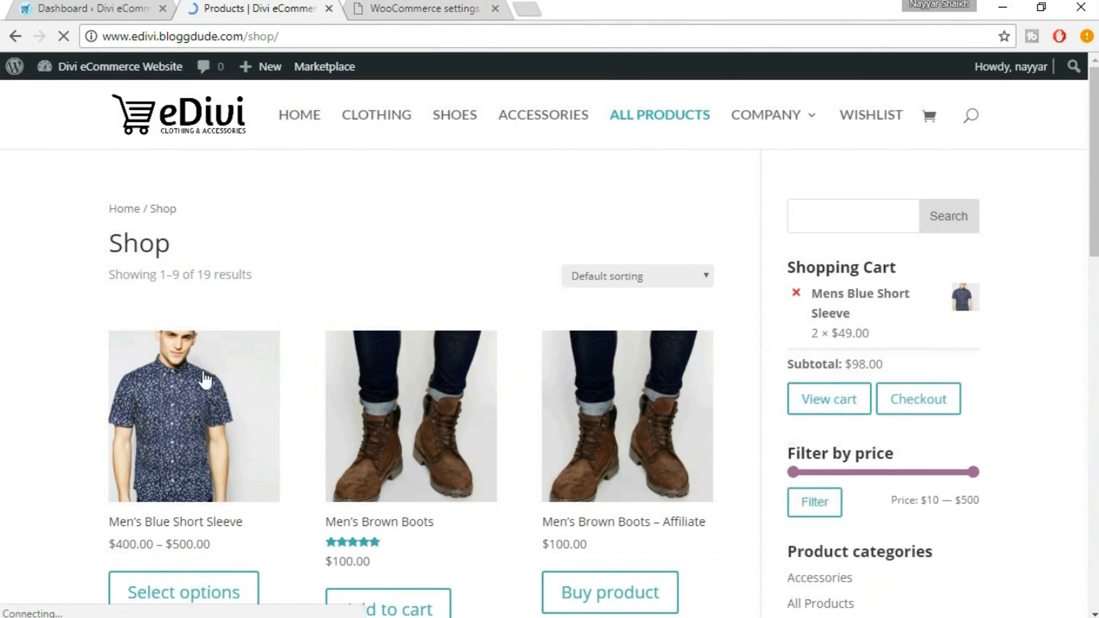
scroll(644, 352, "down", 4)
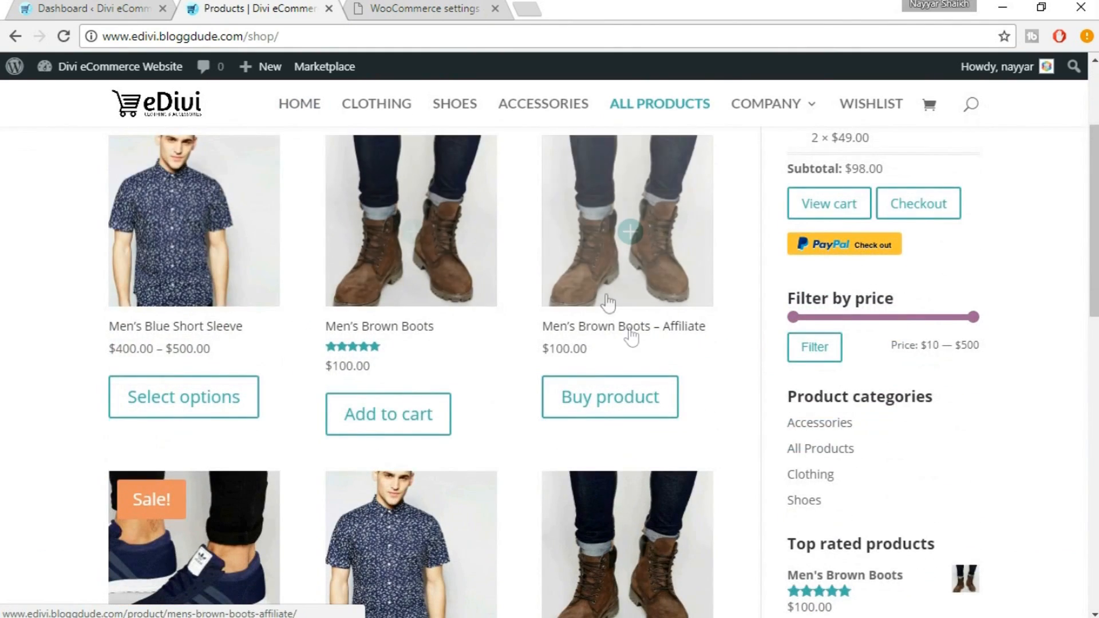
scroll(229, 342, "up", 4)
left_click(422, 8)
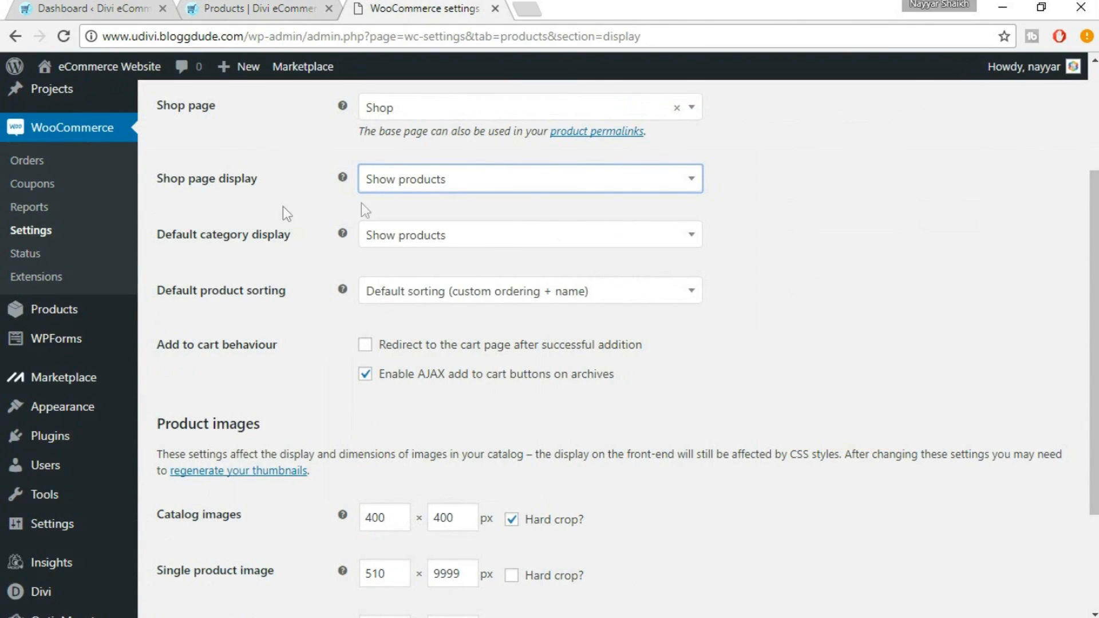
Step: Review the available Shop page display choices, keeping "Show products" selected
scroll(503, 254, "up", 1)
scroll(504, 255, "up", 1)
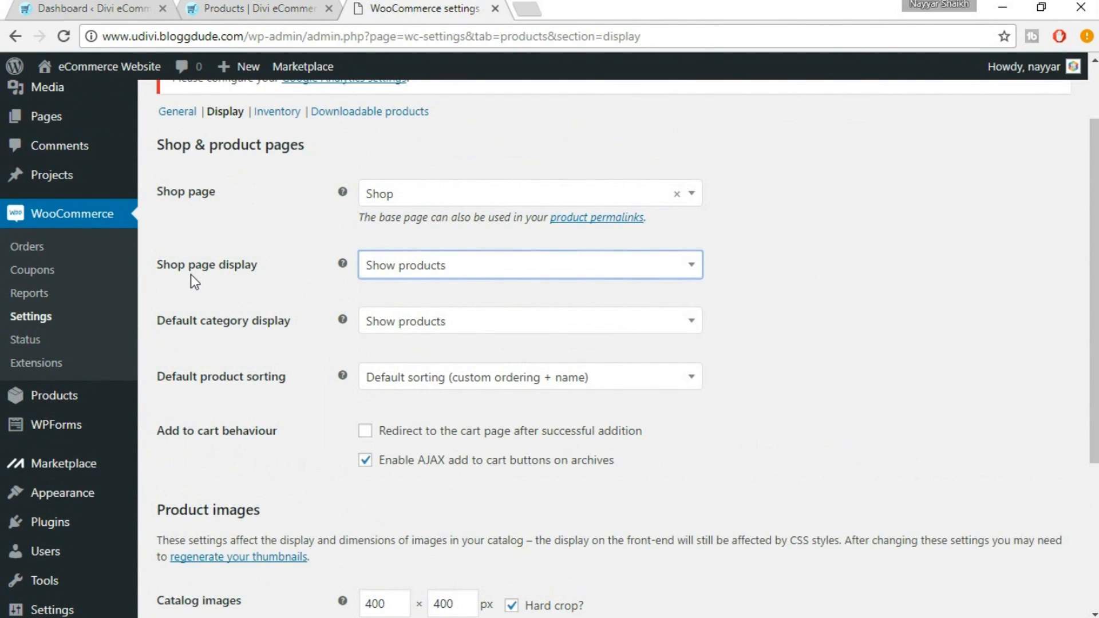
left_click(453, 272)
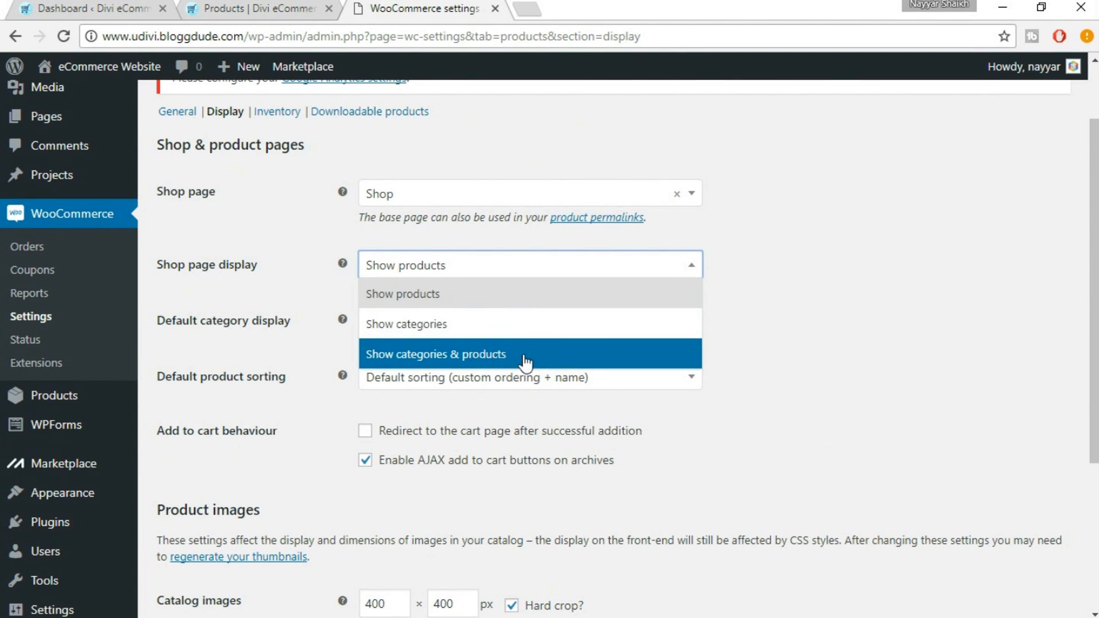
left_click(308, 253)
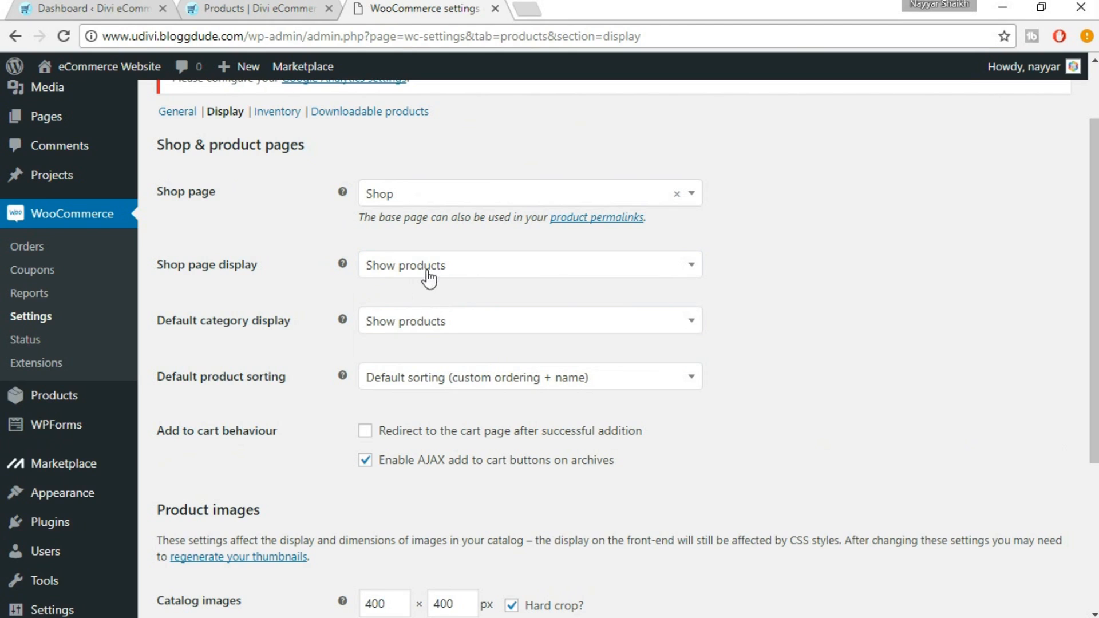
left_click(558, 274)
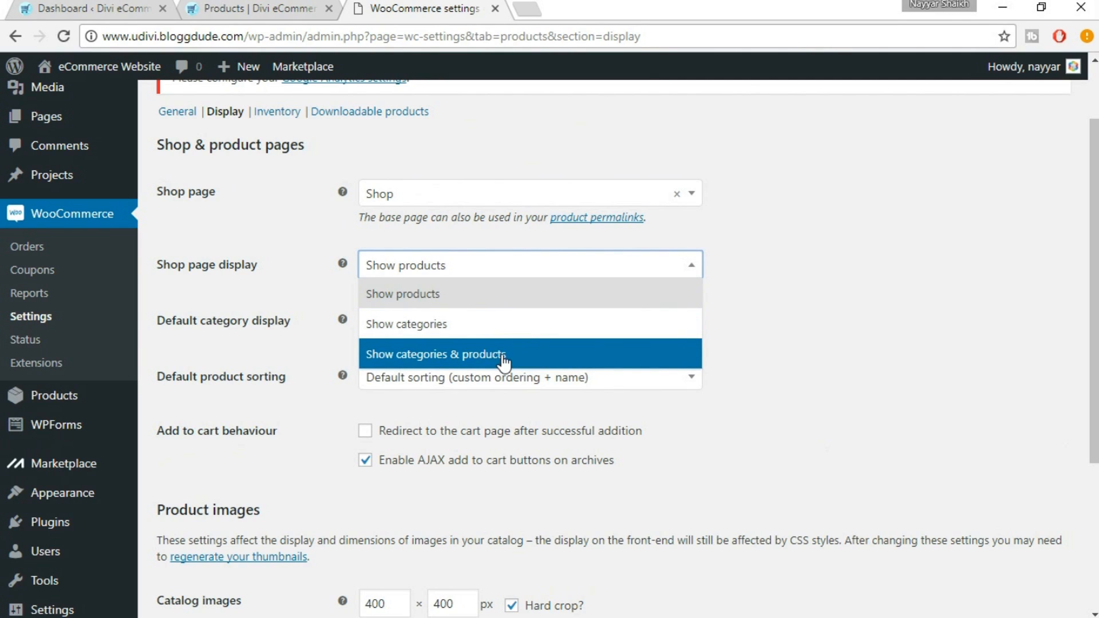
left_click(876, 350)
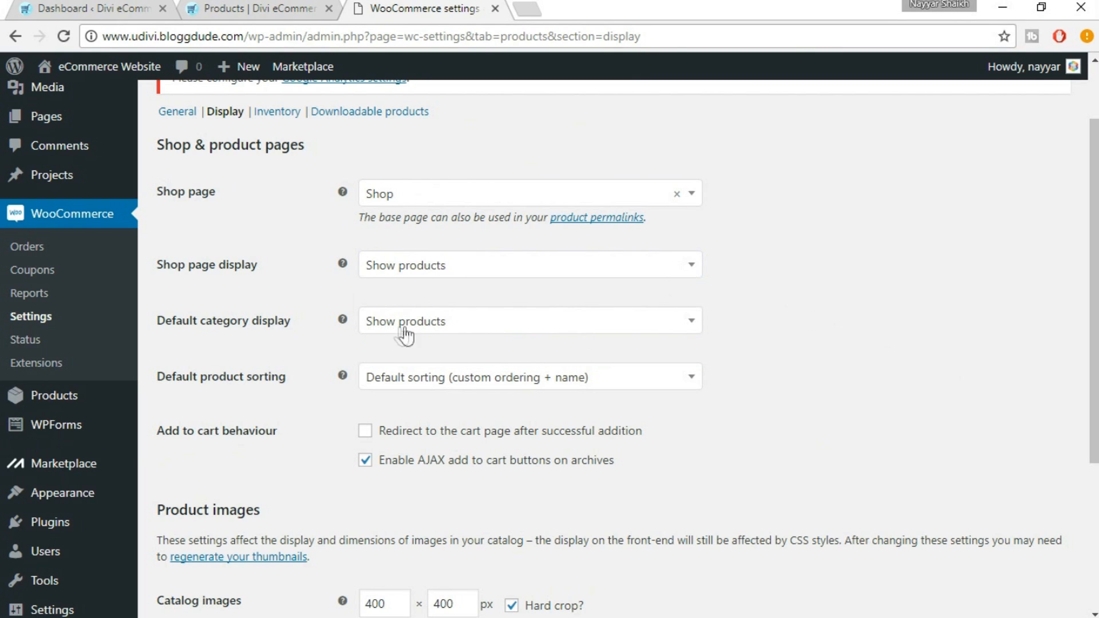
Step: Examine the reference site's Clothing category page as an example for the Default category display setting
left_click(286, 8)
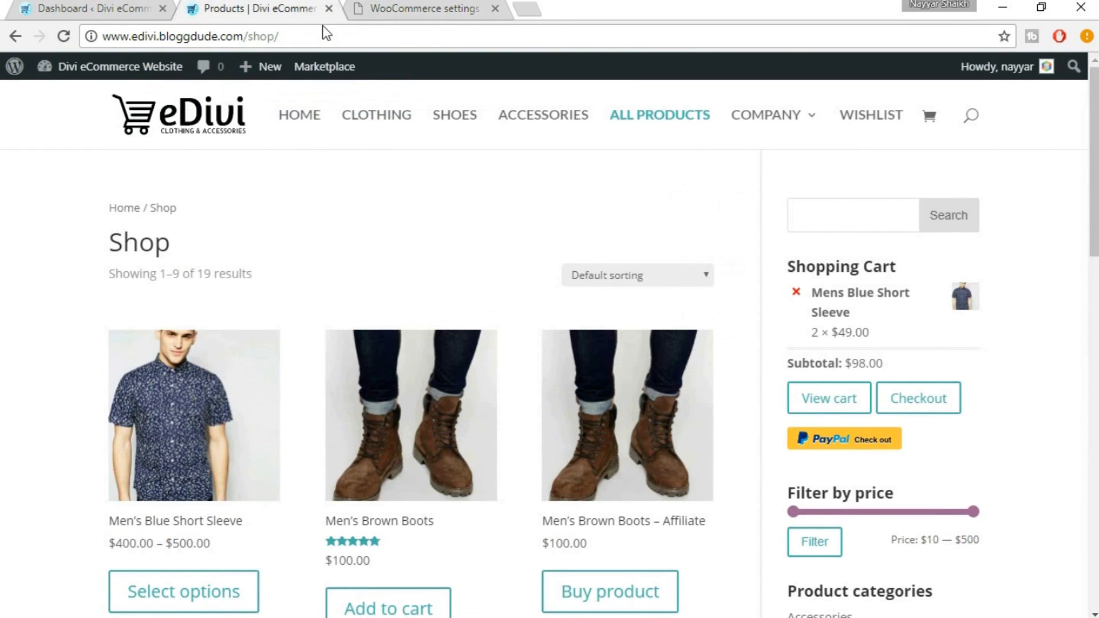
left_click(392, 134)
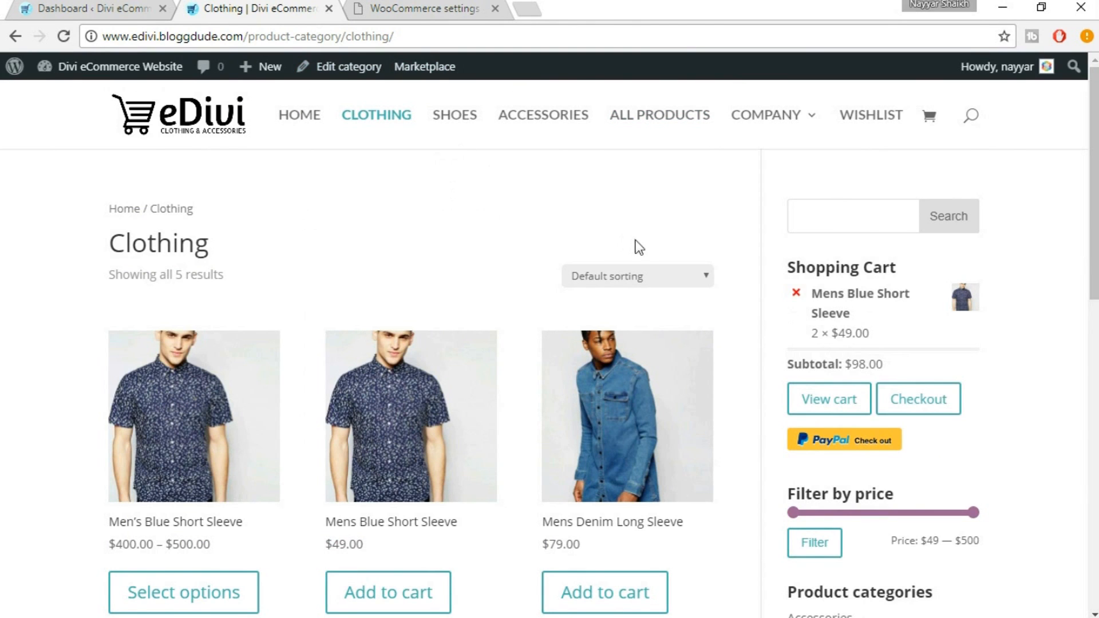
scroll(636, 240, "down", 5)
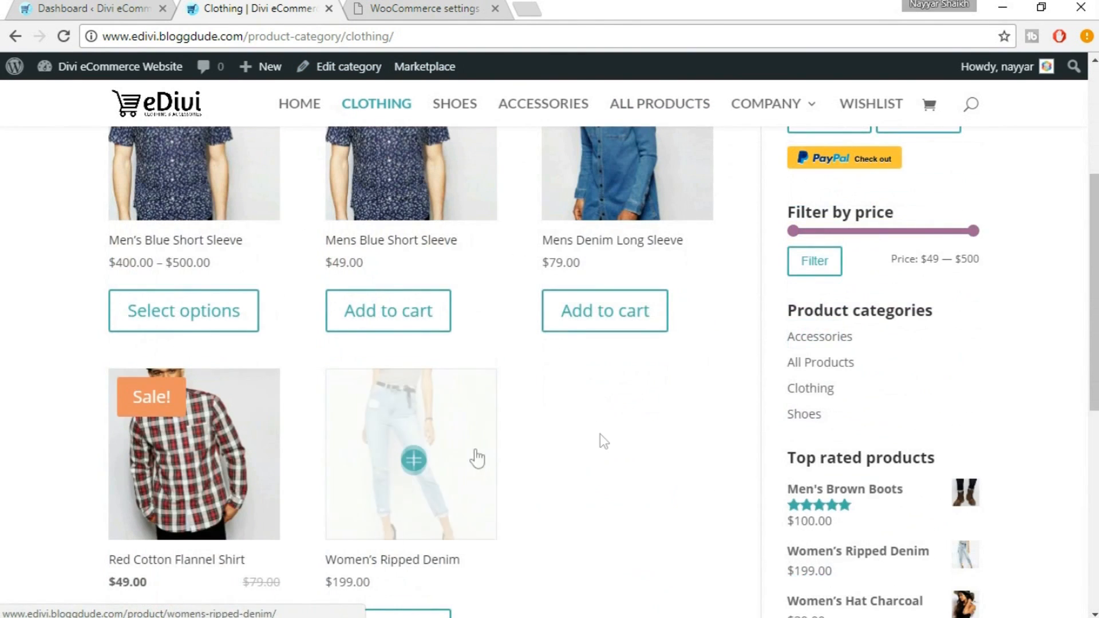
left_click(435, 8)
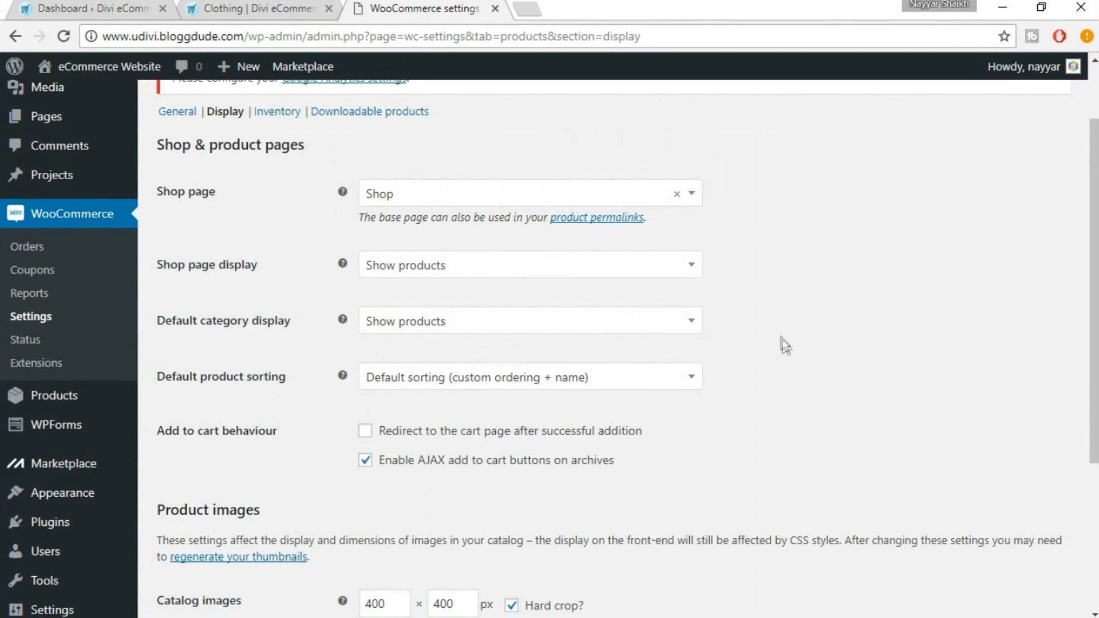
Step: Review the product sorting, add to cart behaviour and product image settings, and save the display settings
scroll(785, 347, "down", 2)
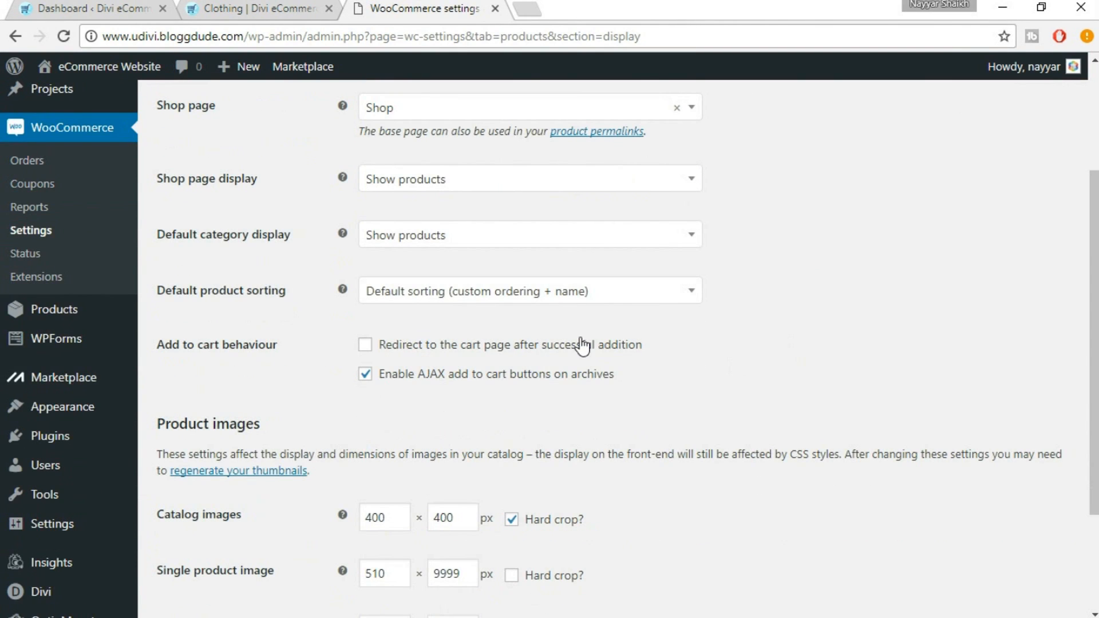
scroll(749, 366, "down", 2)
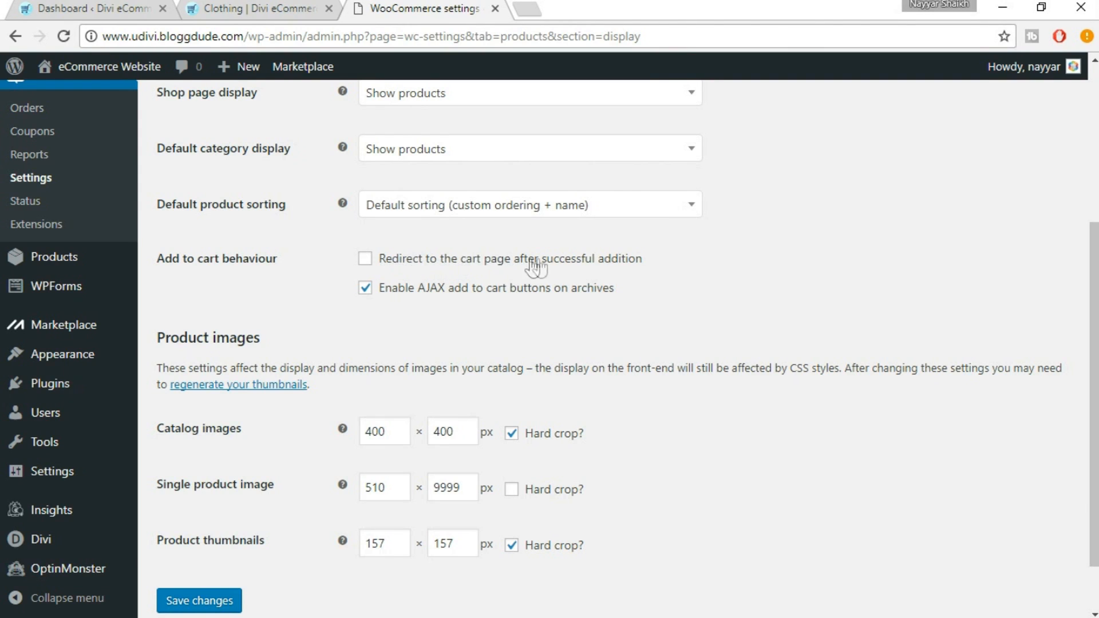
scroll(501, 481, "down", 2)
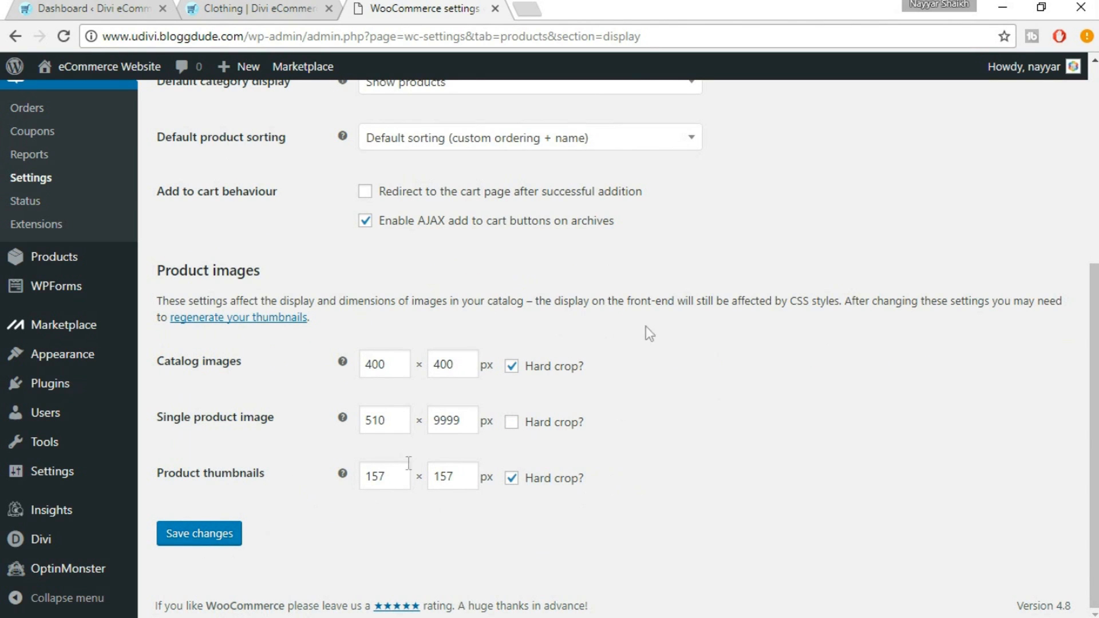
left_click(205, 549)
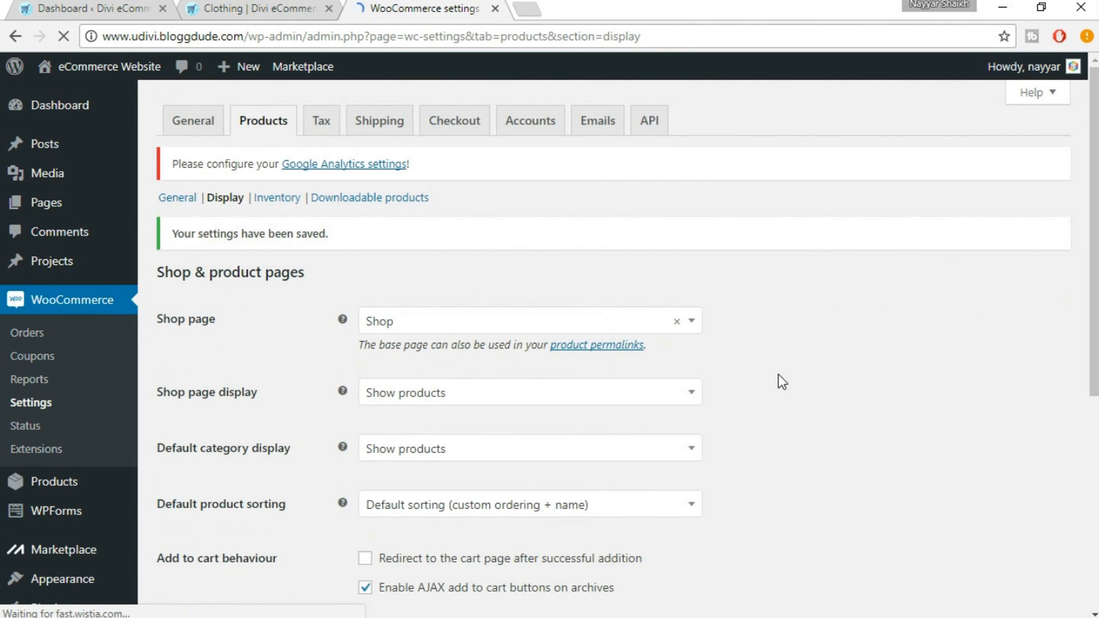
Step: Open the product inventory settings, try turning stock management off, and leave it enabled
left_click(285, 199)
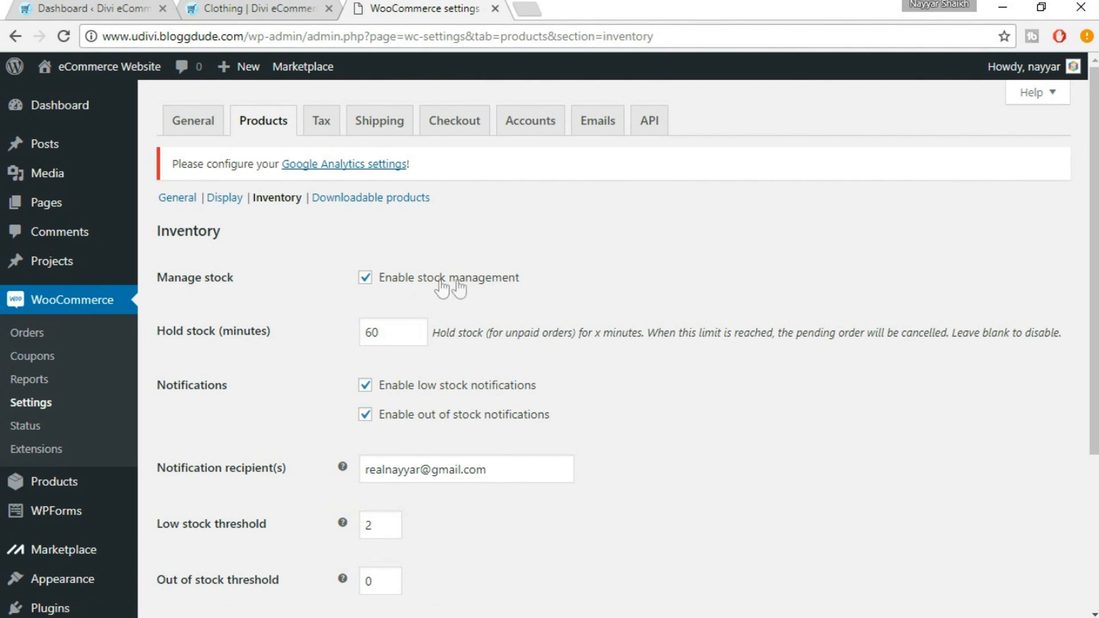
left_click(421, 283)
left_click(421, 283)
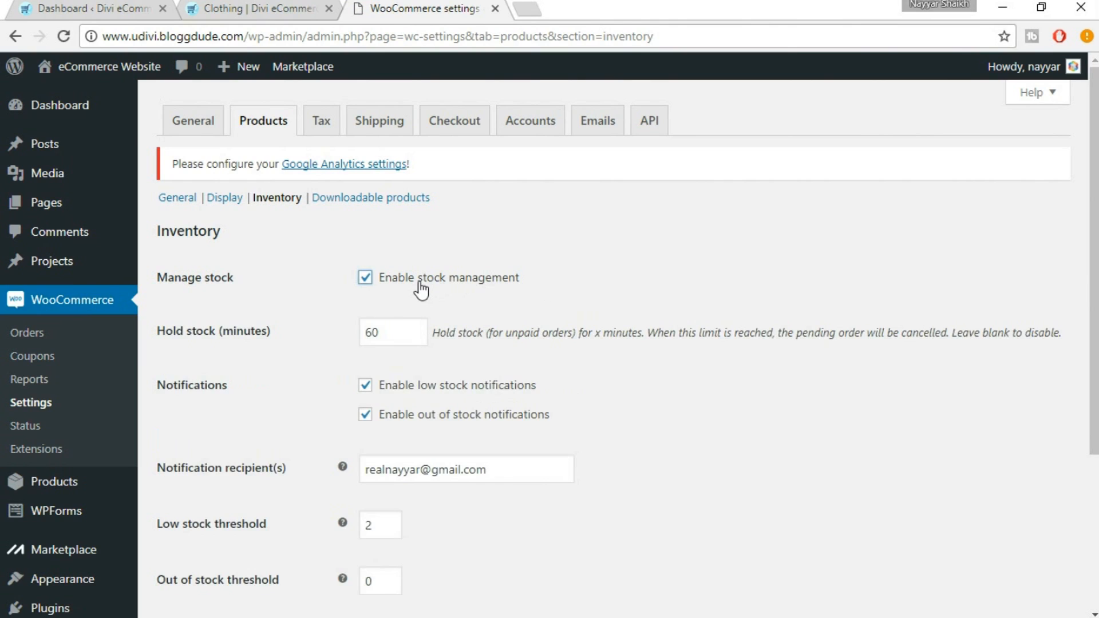
left_click(421, 290)
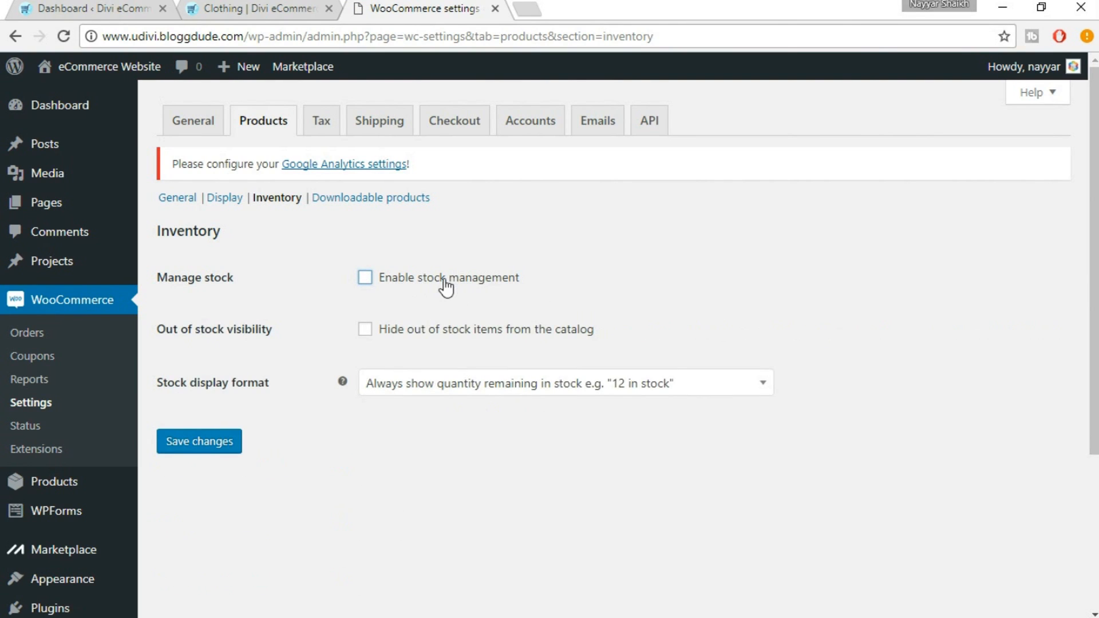
left_click(445, 287)
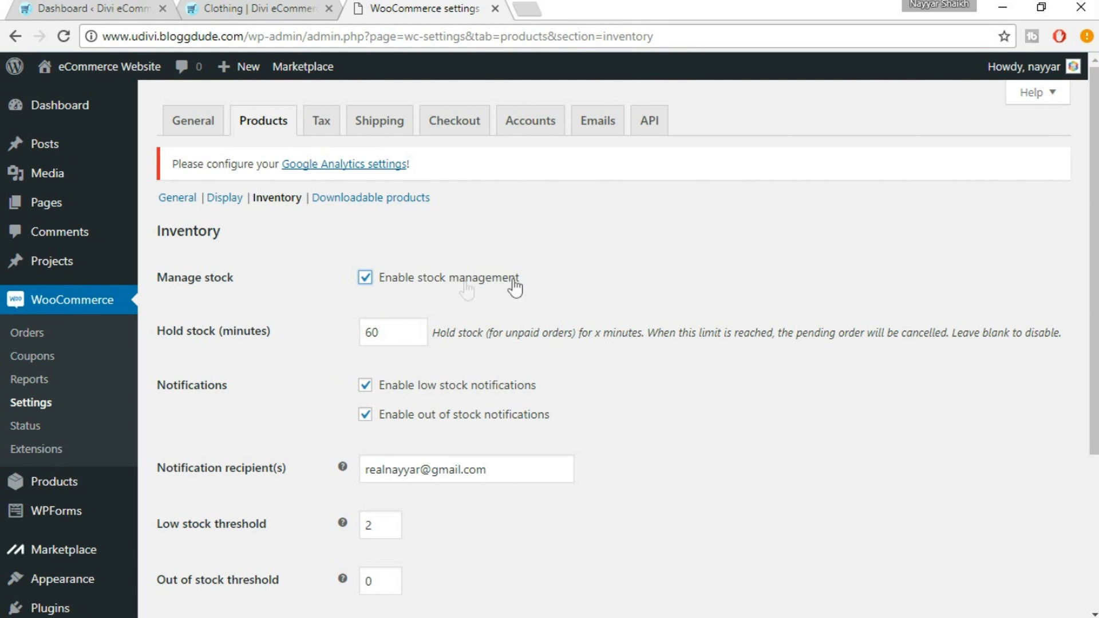
Step: Review the hold stock time, stock notifications, notification recipient and stock threshold settings
scroll(729, 428, "down", 1)
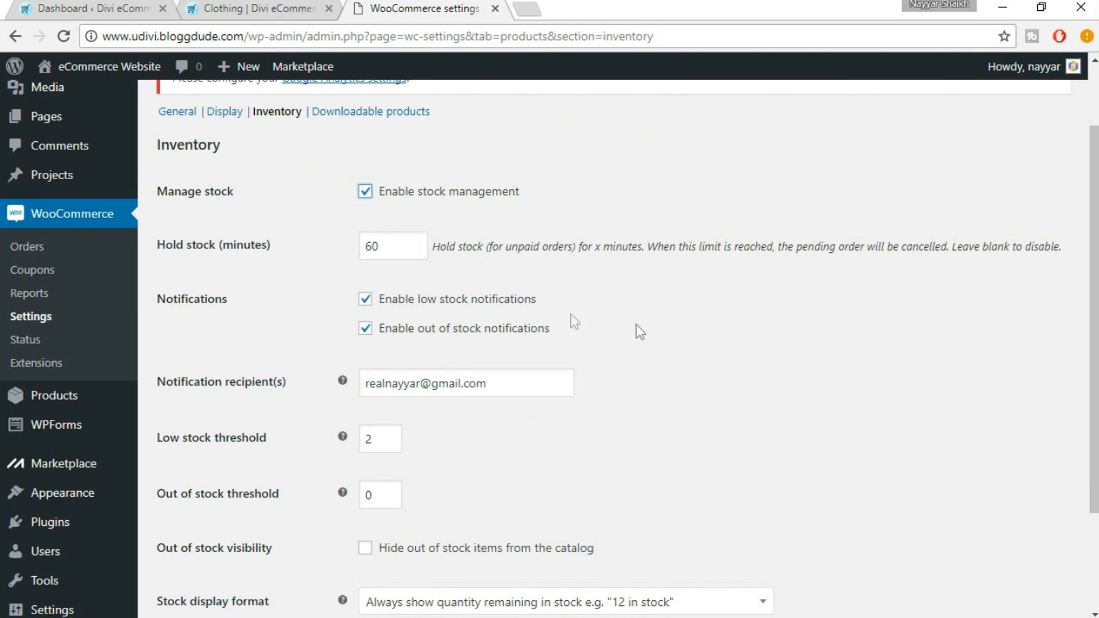
scroll(687, 366, "down", 1)
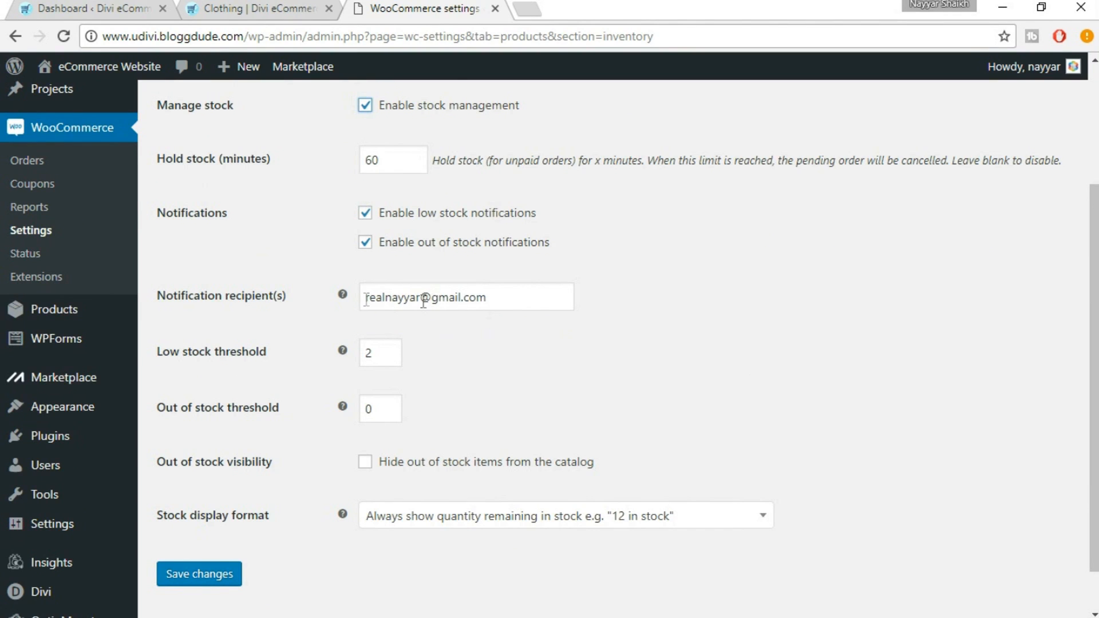
left_click_drag(535, 299, 355, 293)
left_click(709, 309)
double_click(371, 356)
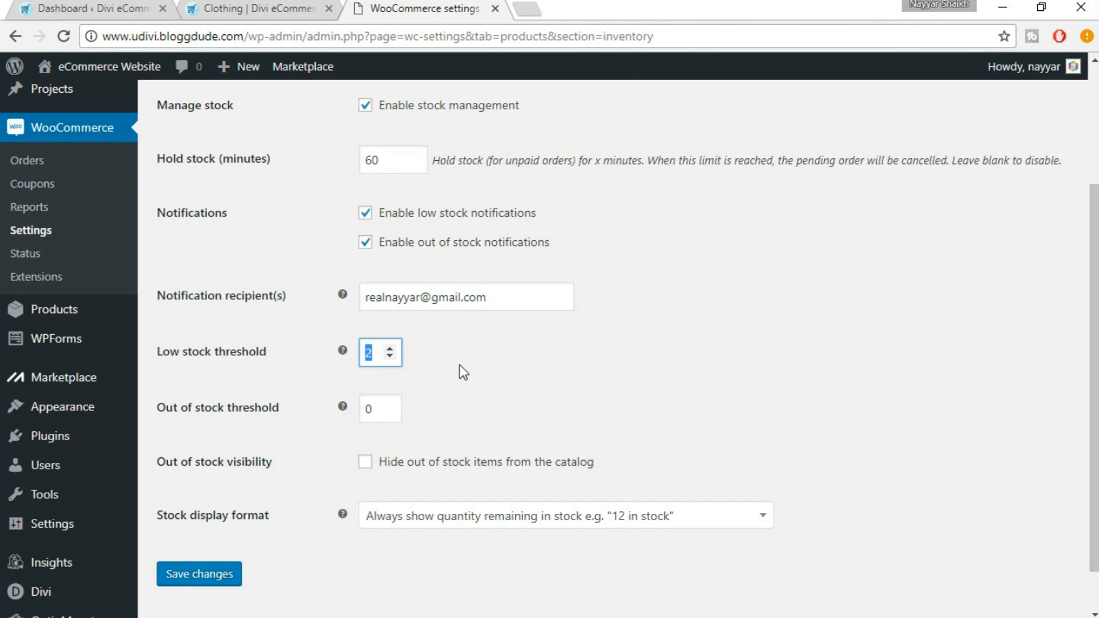
scroll(705, 344, "down", 1)
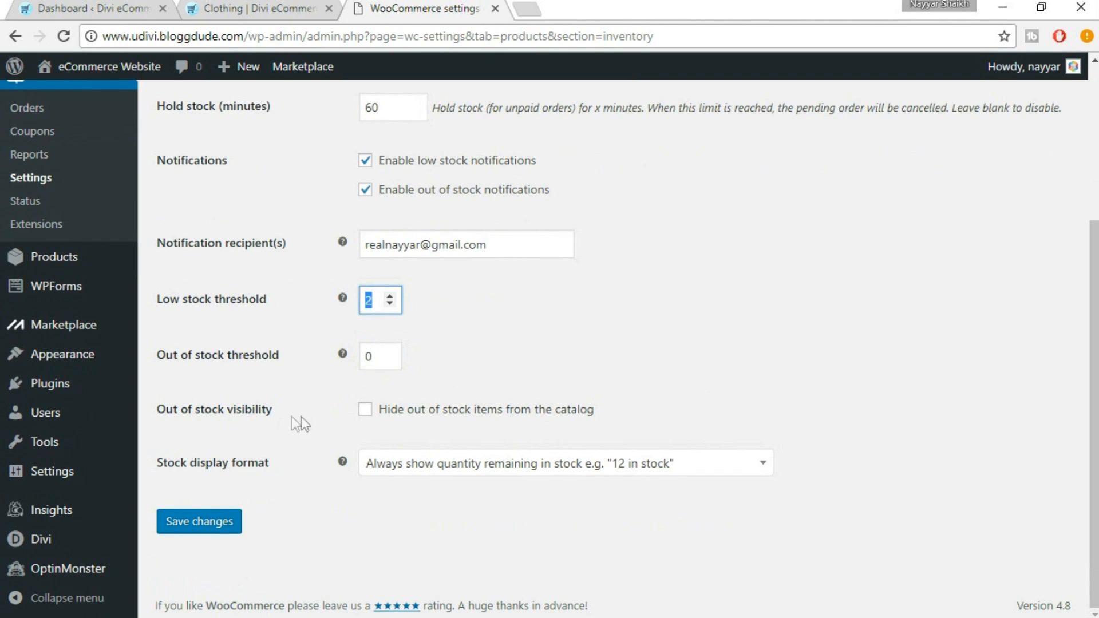
Step: Try the option to hide out of stock items from the catalog, and save the inventory settings
left_click(366, 415)
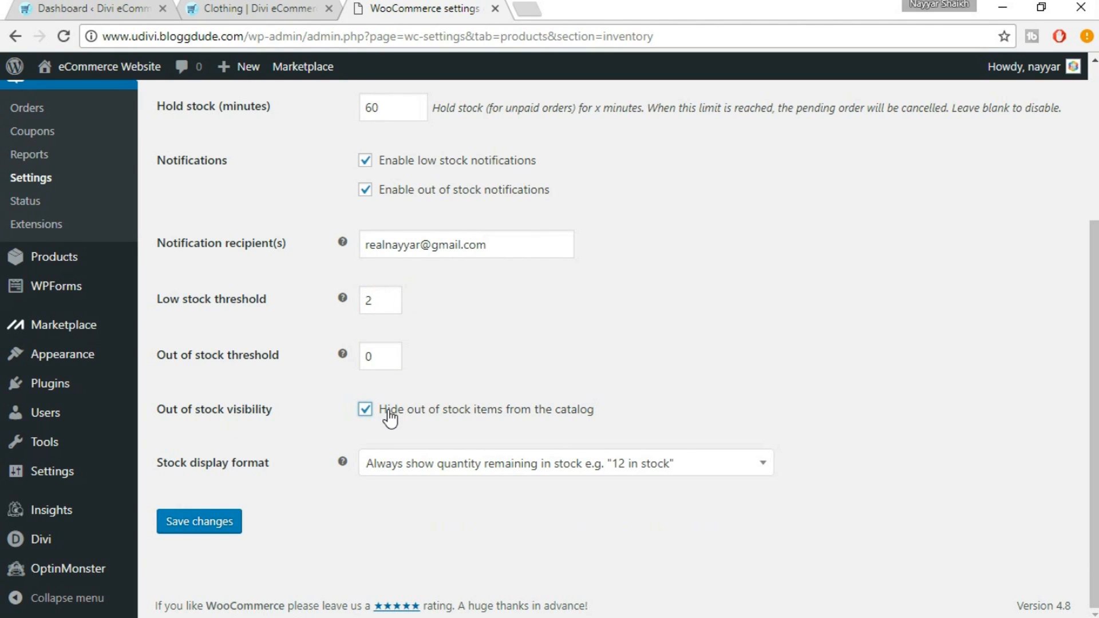
left_click(391, 415)
left_click(211, 528)
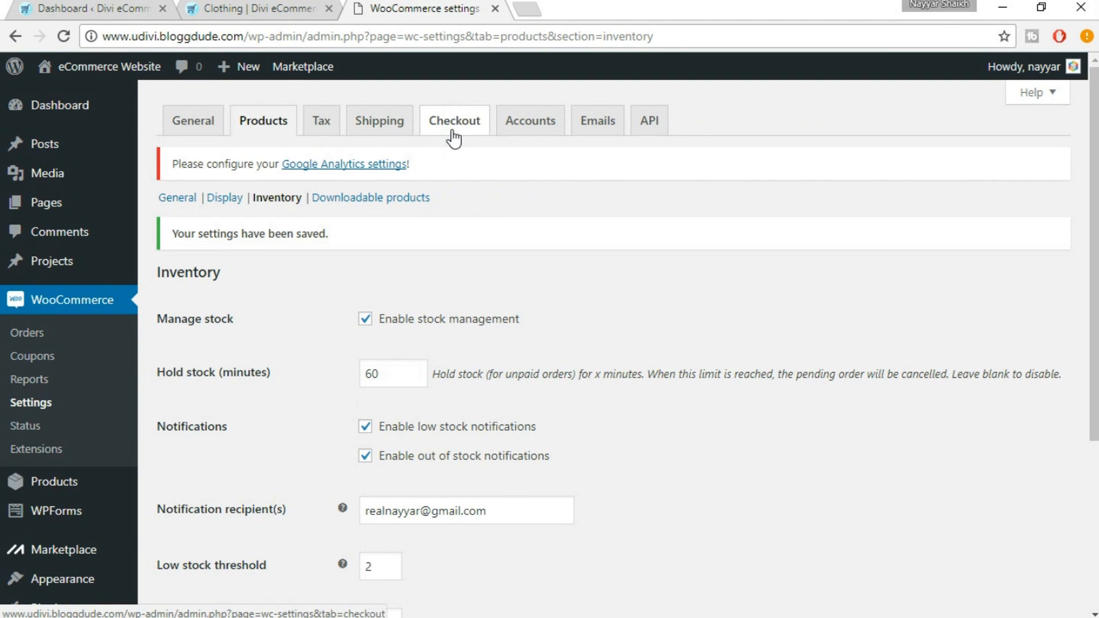
Step: Open the WooCommerce account settings and keep "My account" as the My account page
left_click(520, 129)
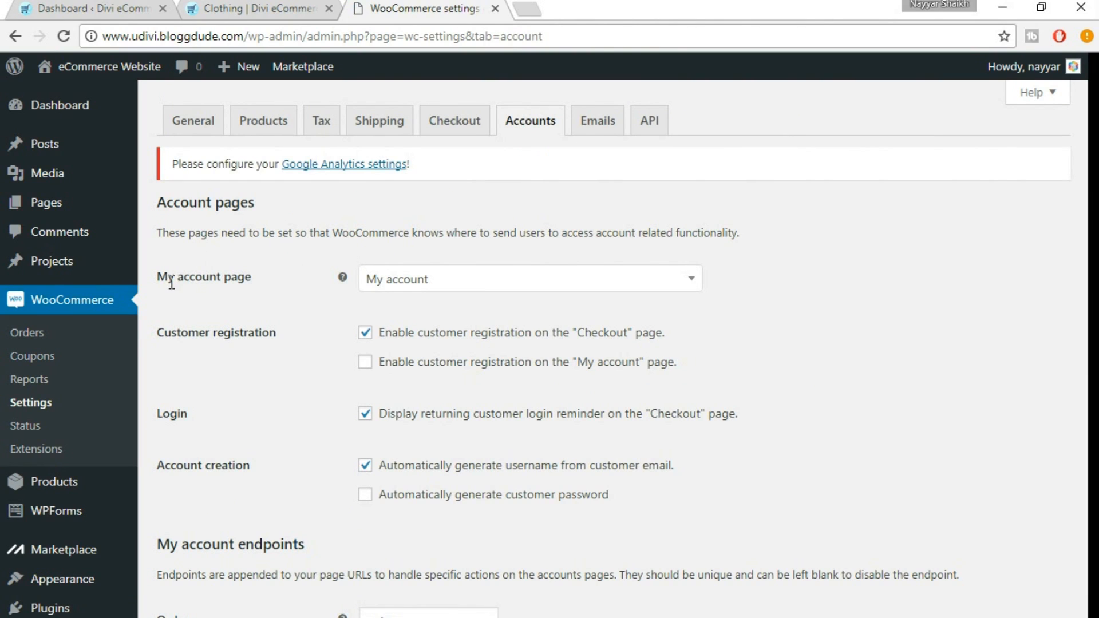
left_click(444, 289)
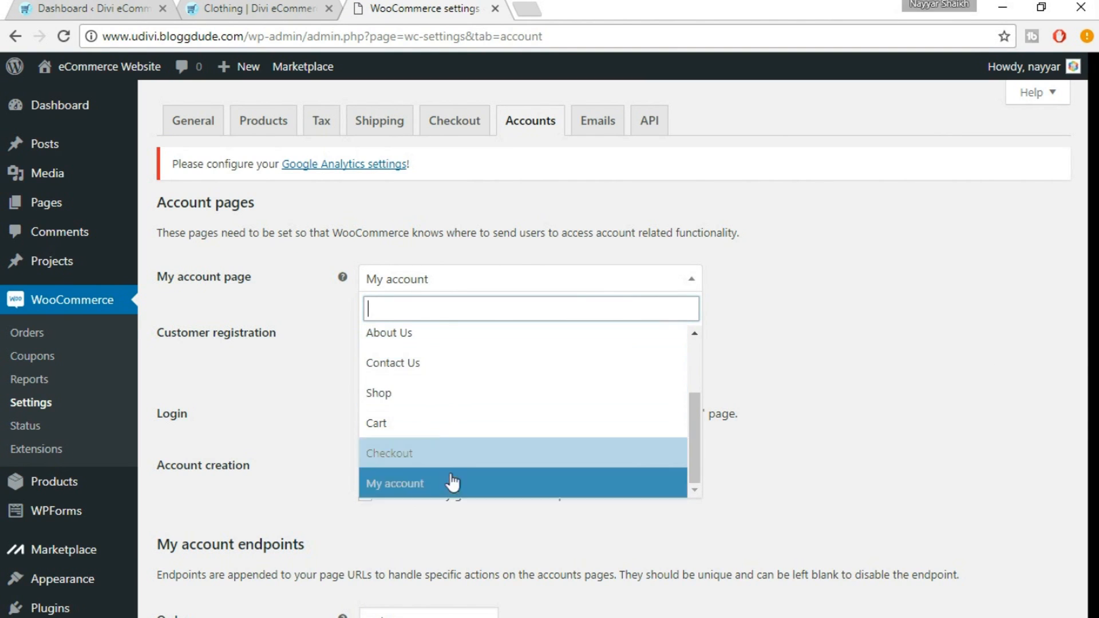
left_click(438, 487)
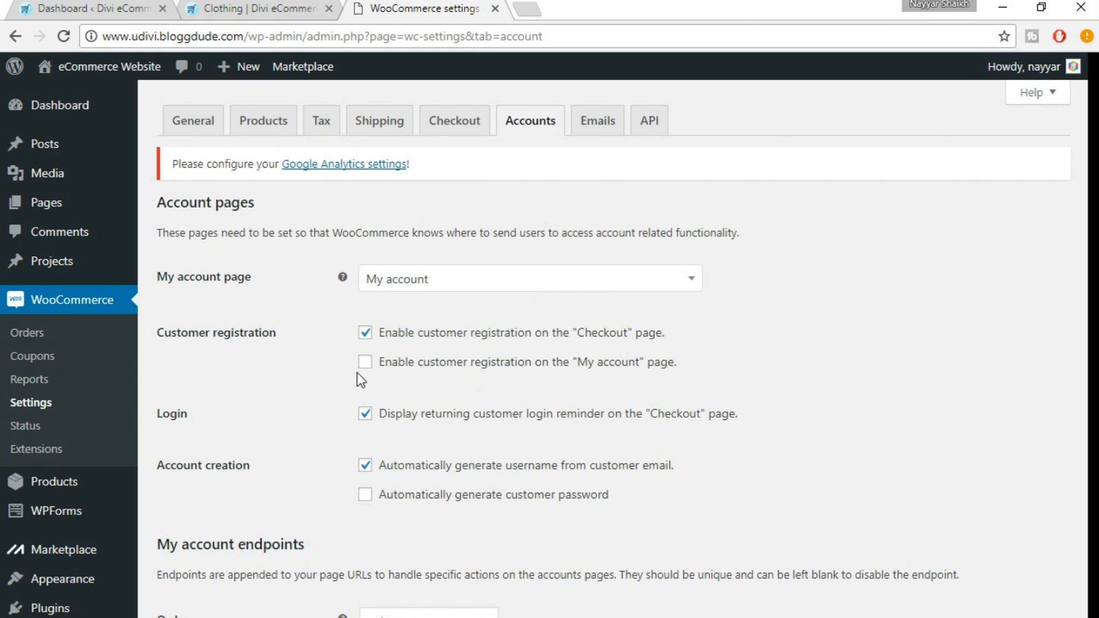
Step: Enable customer registration on the "My account" page and save the account settings
left_click(450, 372)
scroll(841, 401, "down", 1)
scroll(847, 405, "down", 1)
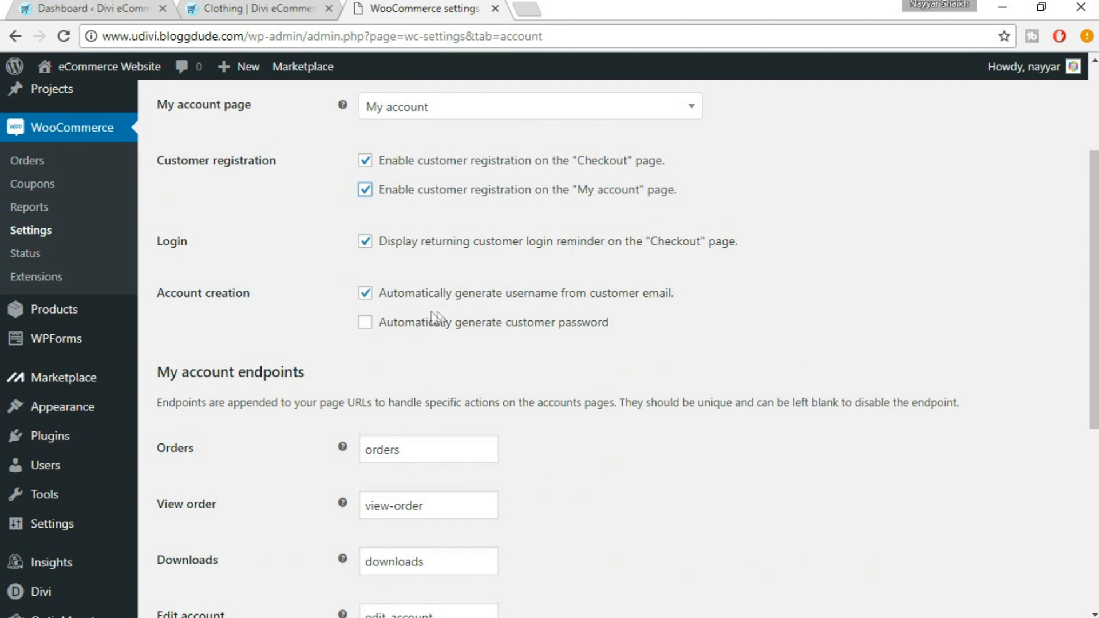
scroll(725, 381, "down", 3)
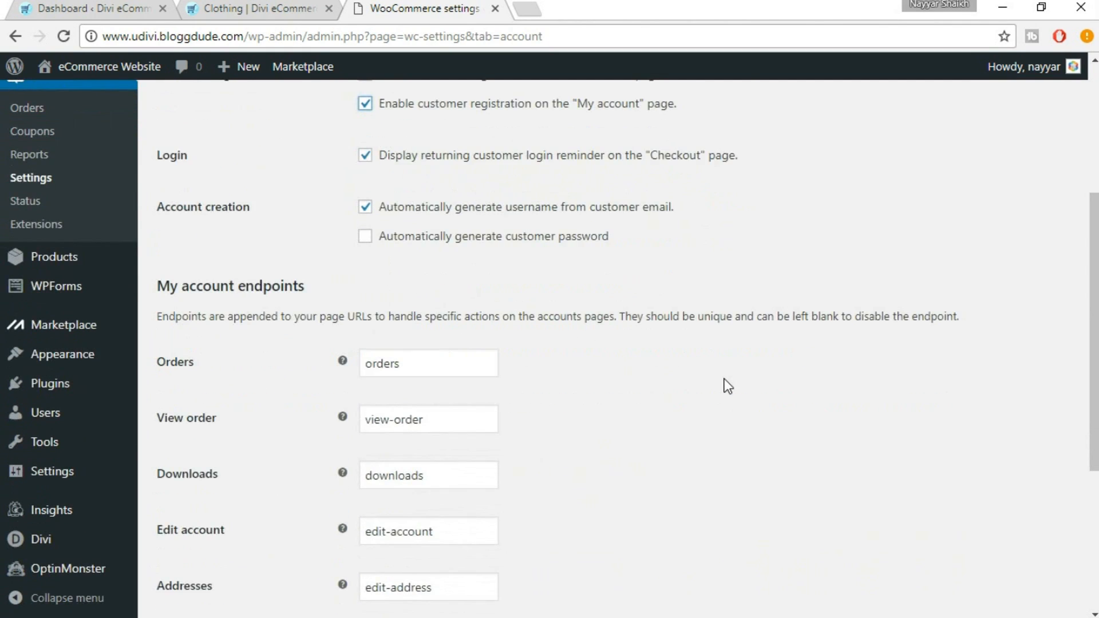
scroll(726, 385, "down", 3)
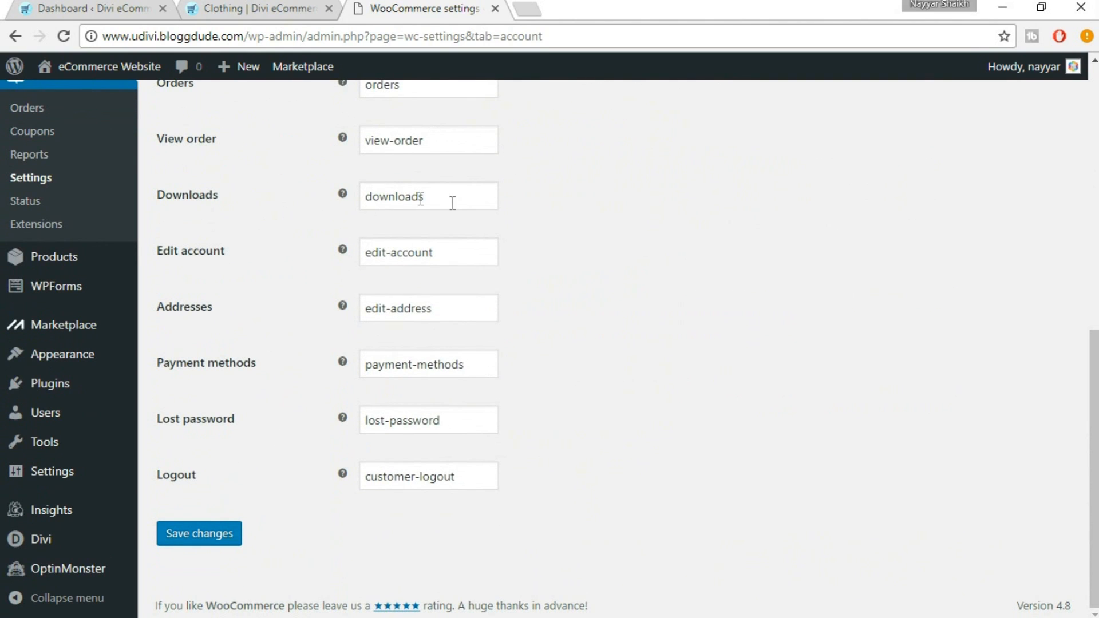
left_click(228, 537)
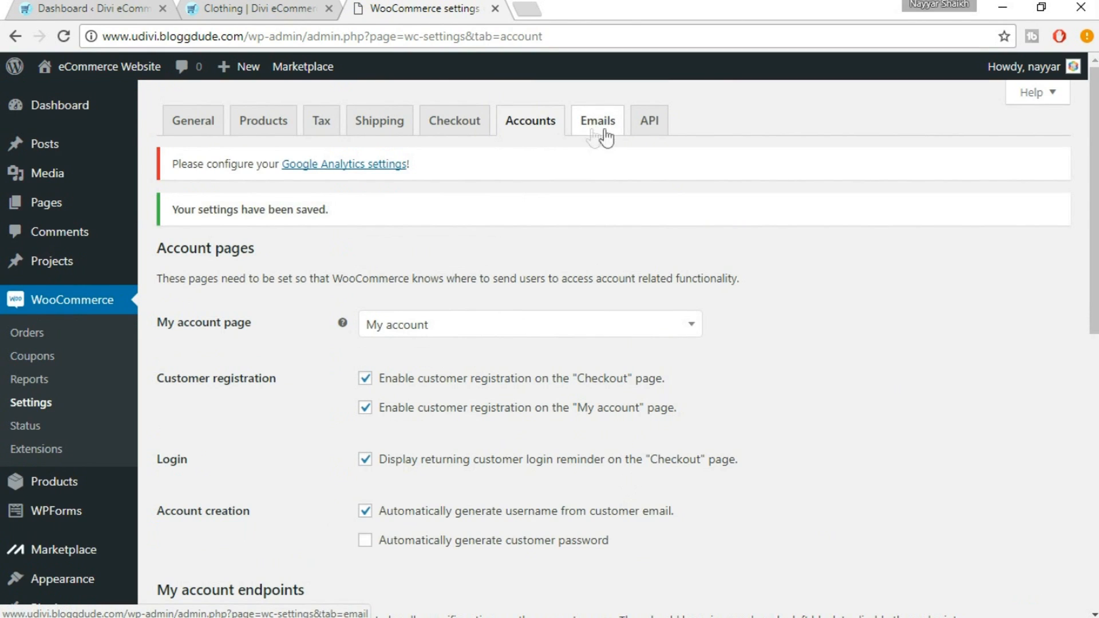
Step: Open the WooCommerce email settings and check the recipient of the New order notification
left_click(596, 129)
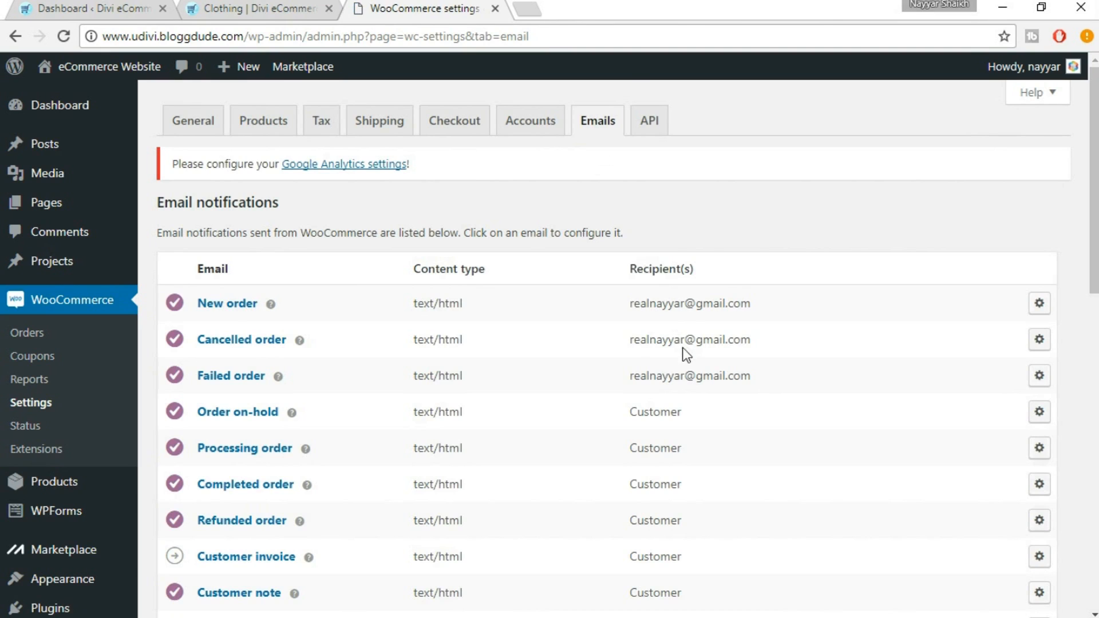
left_click_drag(627, 304, 761, 305)
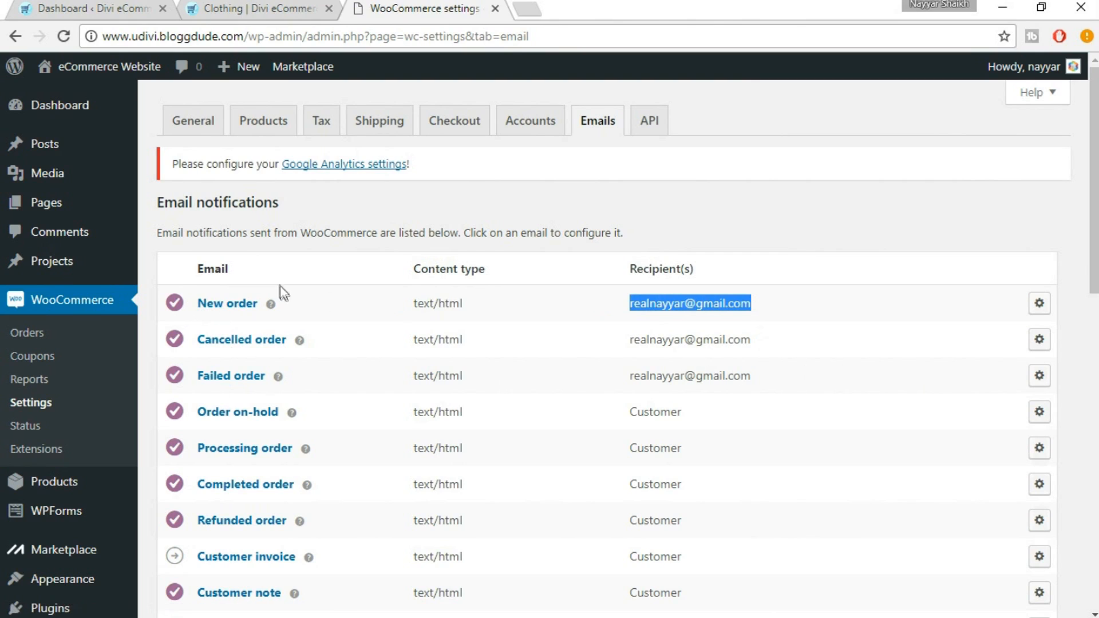
left_click(328, 307)
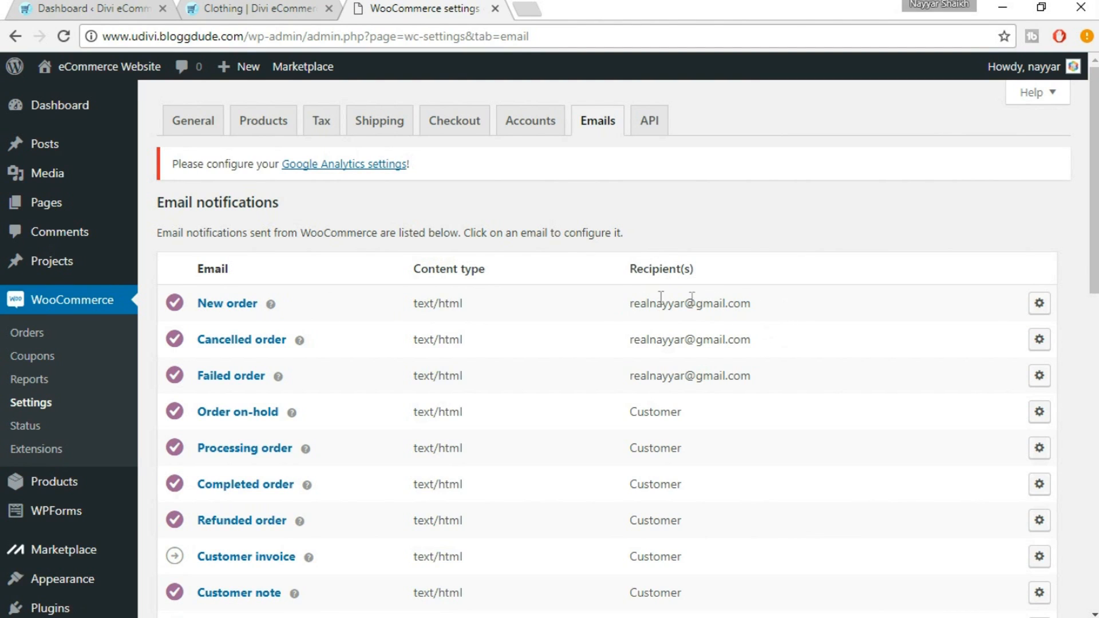
left_click_drag(629, 303, 760, 309)
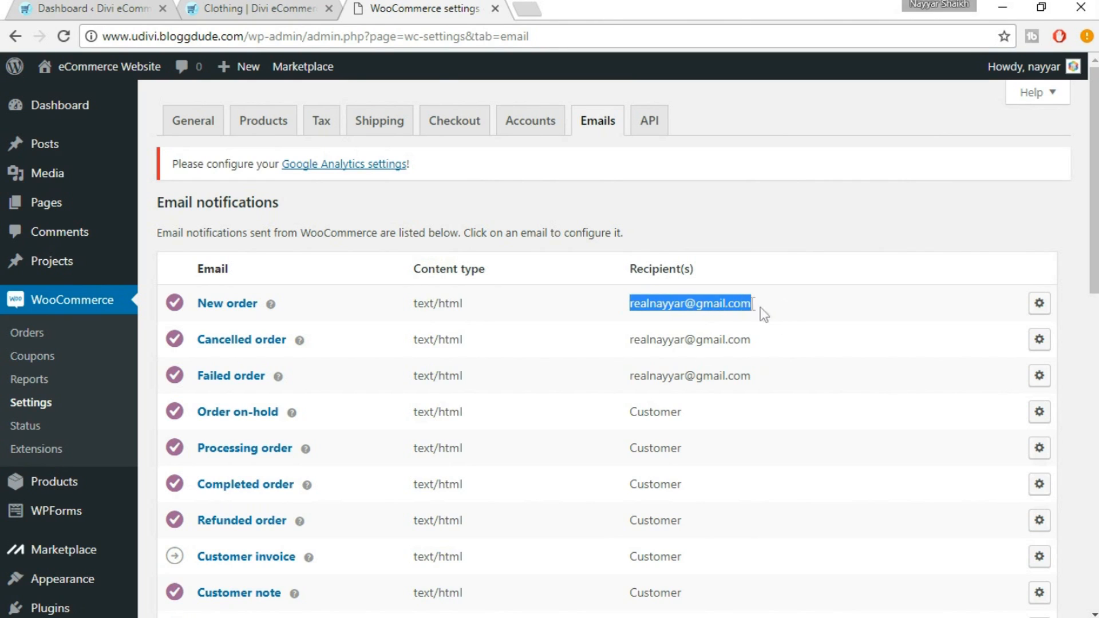
left_click(766, 315)
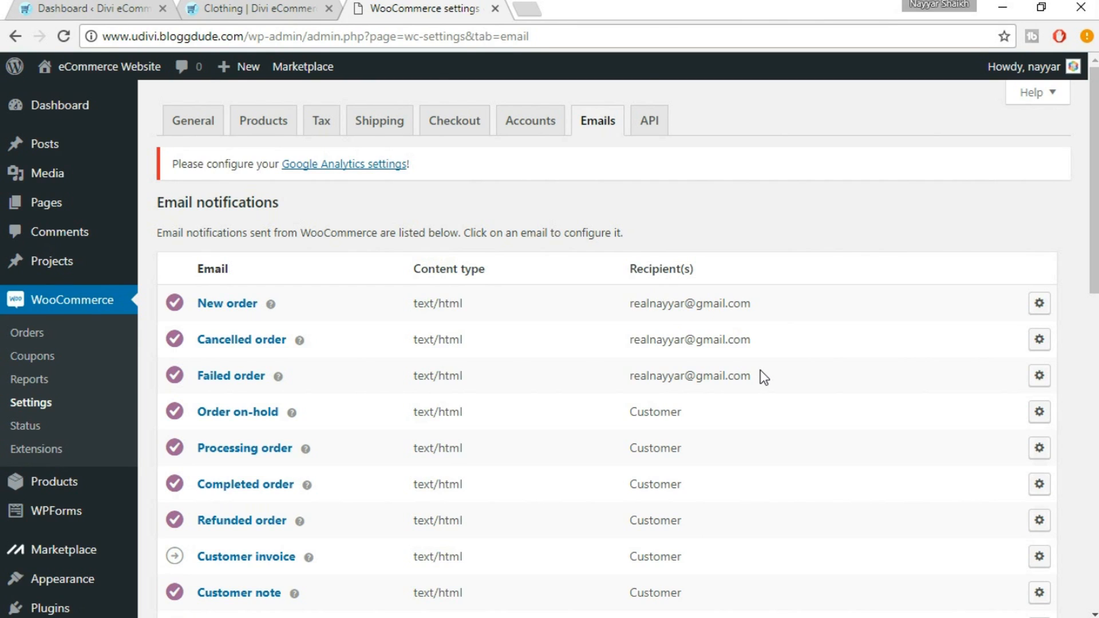
Step: Review the remaining email notifications, sender options and email template settings, and save the email settings
scroll(823, 414, "down", 5)
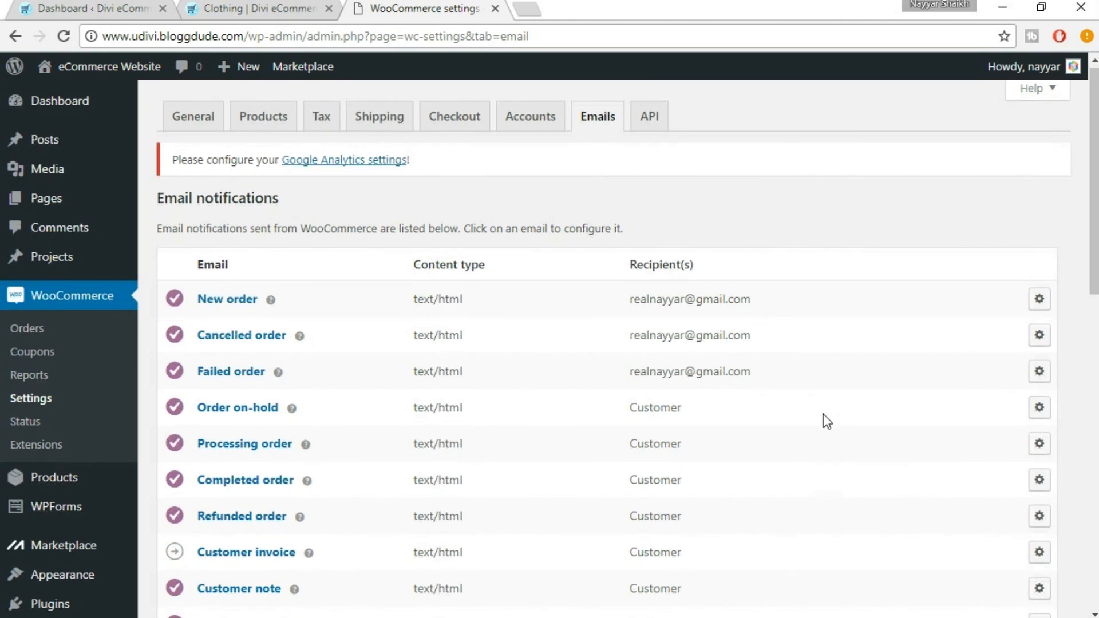
scroll(823, 414, "down", 3)
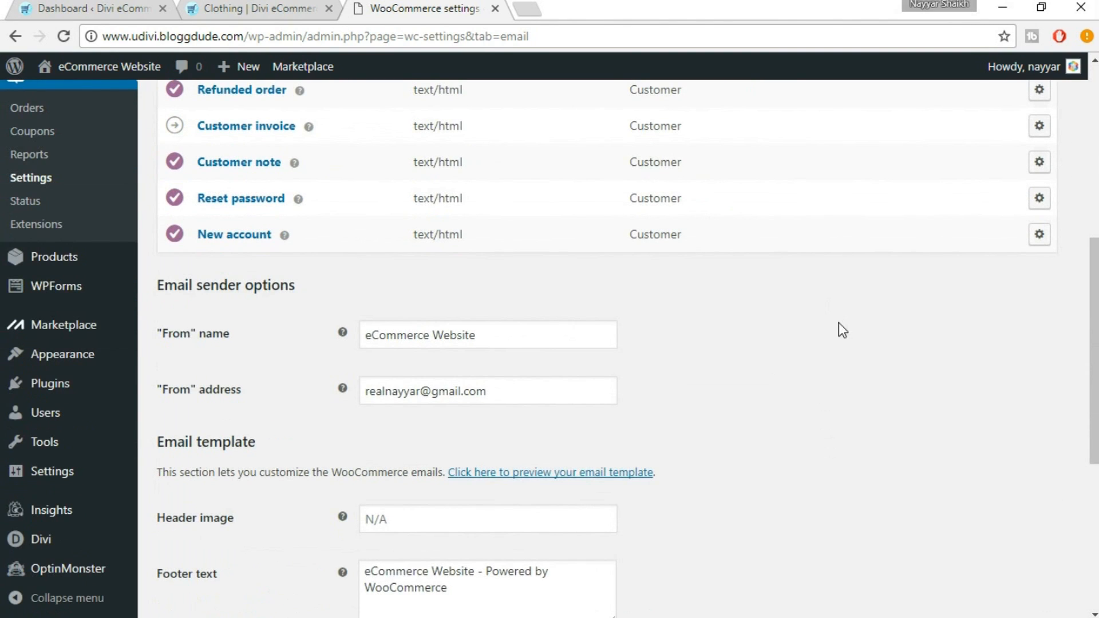
scroll(812, 336, "up", 6)
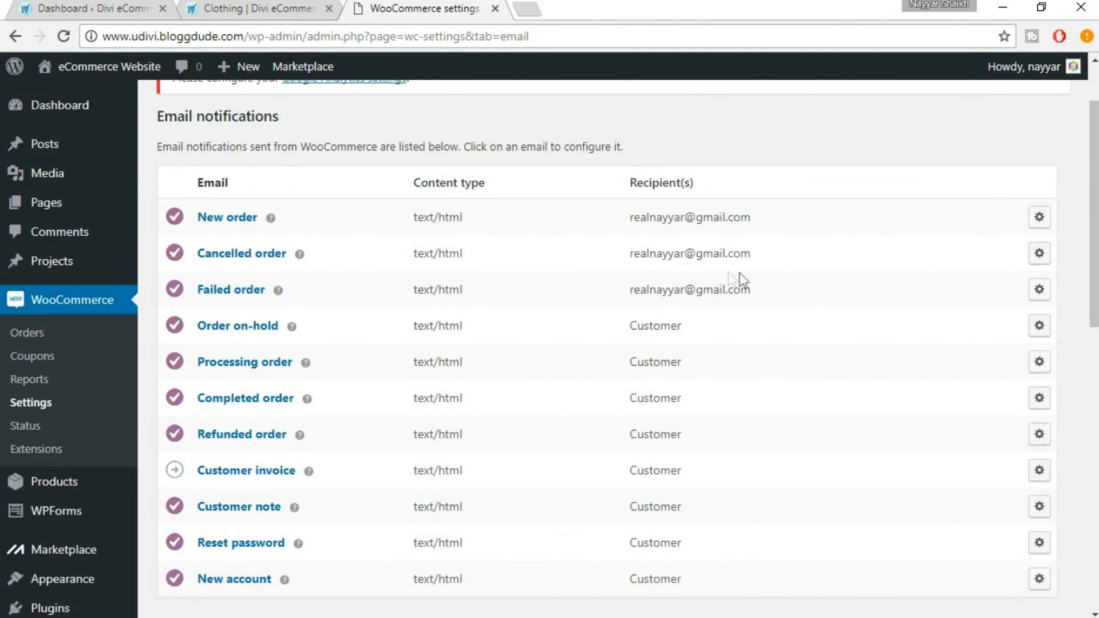
scroll(817, 395, "down", 7)
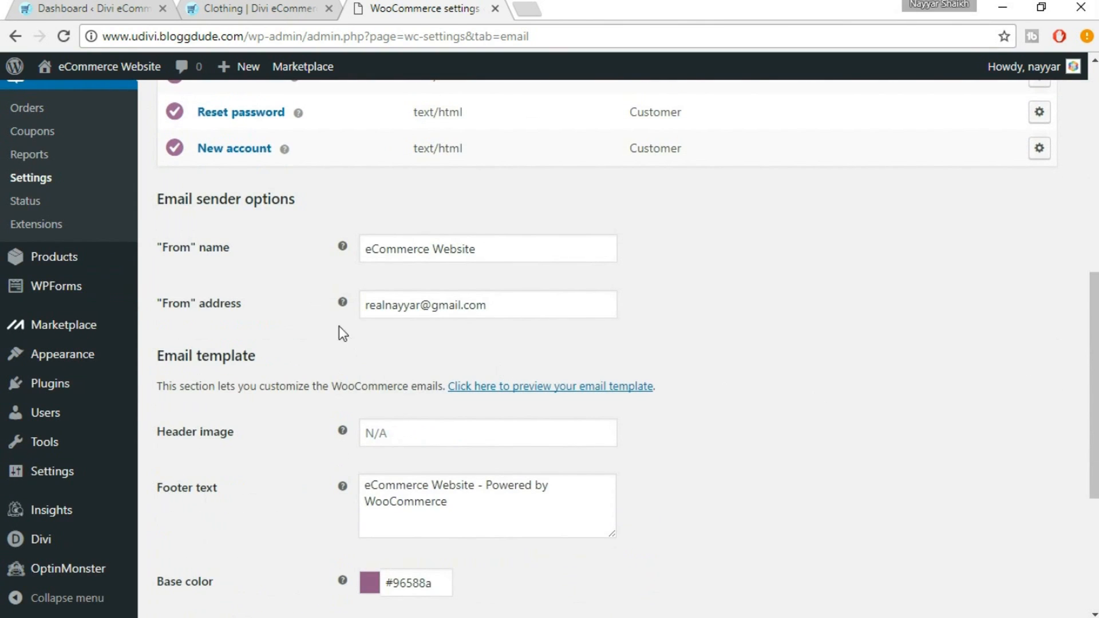
left_click_drag(500, 310, 357, 304)
left_click(796, 324)
scroll(816, 370, "down", 5)
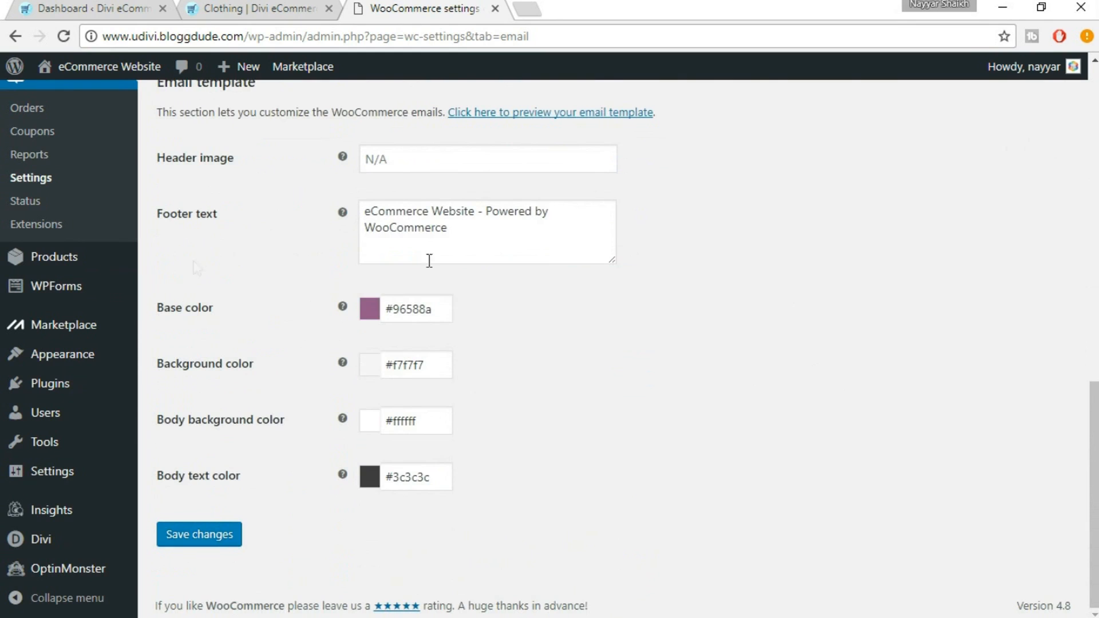
left_click(216, 543)
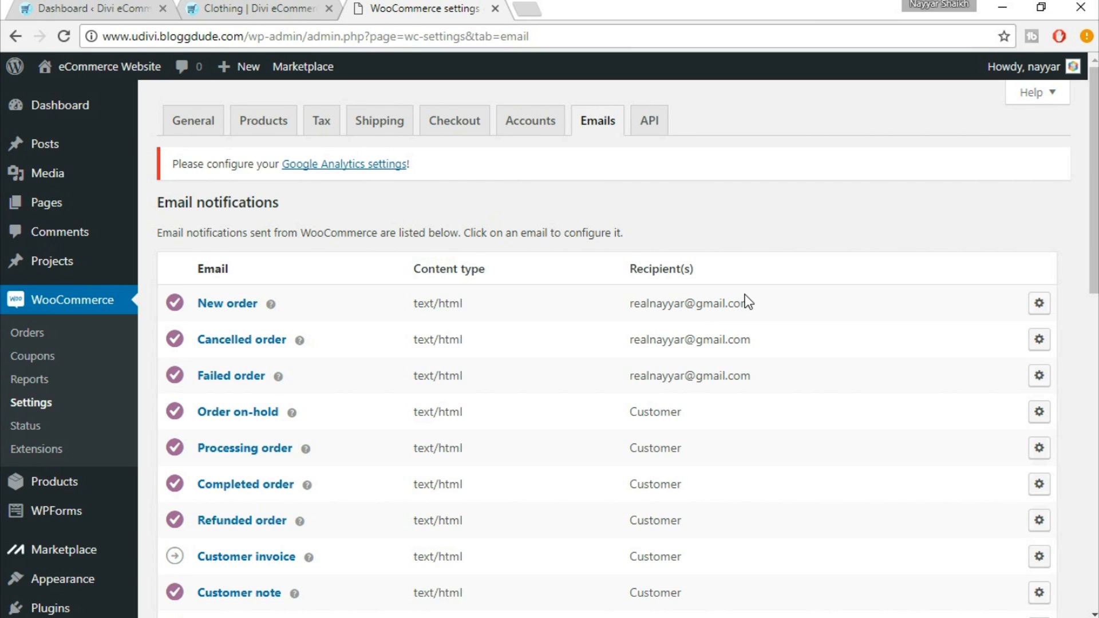
Step: Open the tax options and compare the prices entered with tax setting with the product prices on the reference site's Clothing page
left_click(321, 127)
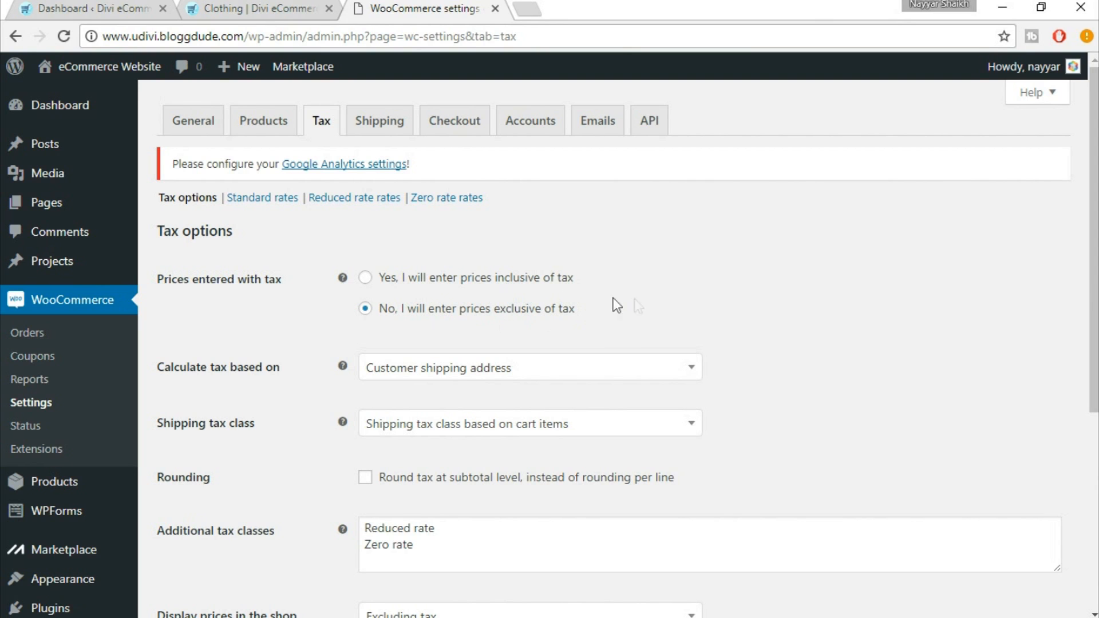
left_click(258, 8)
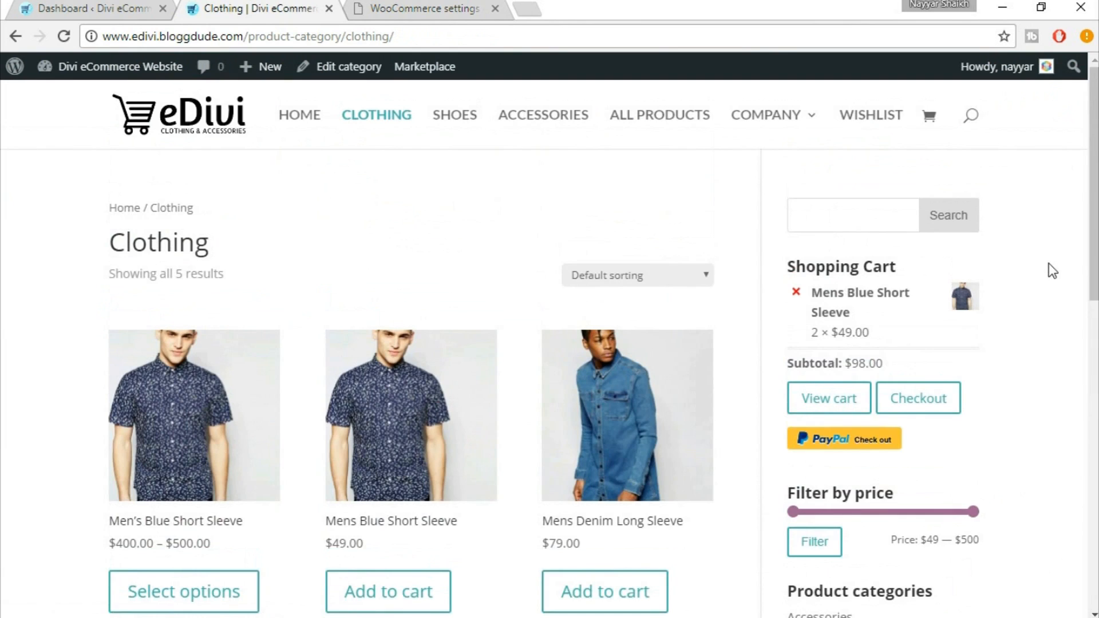
scroll(164, 442, "down", 2)
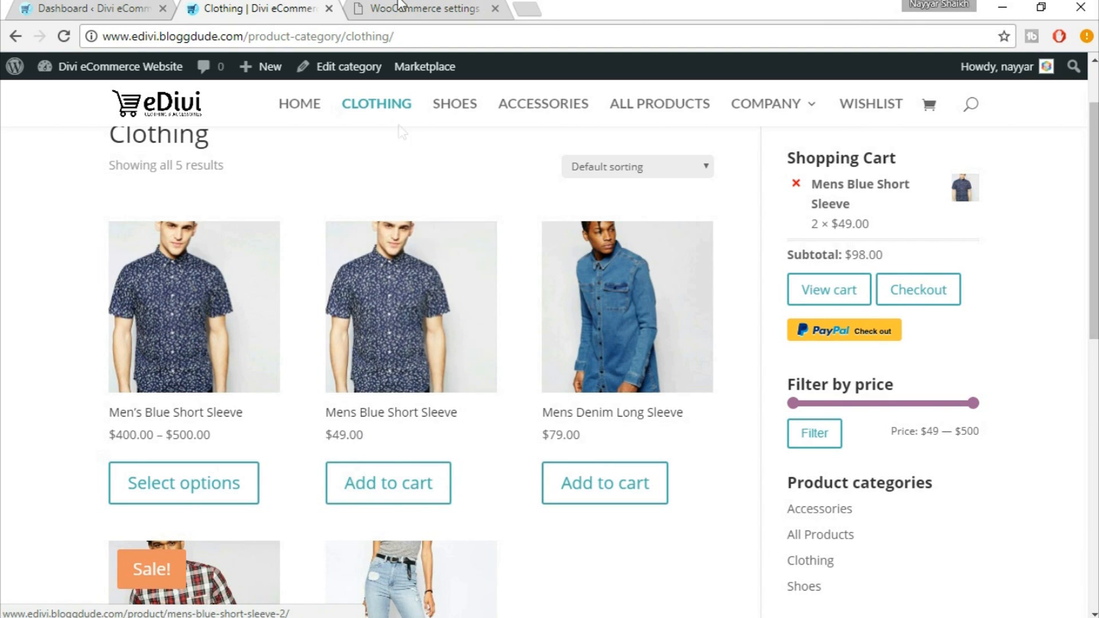
left_click(424, 8)
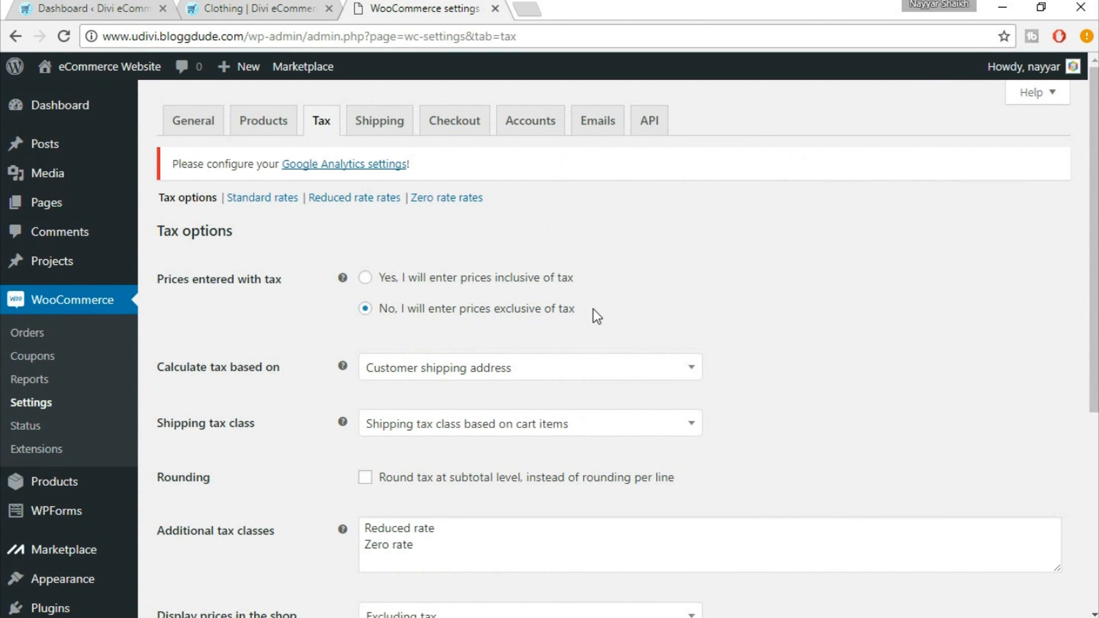
left_click(280, 8)
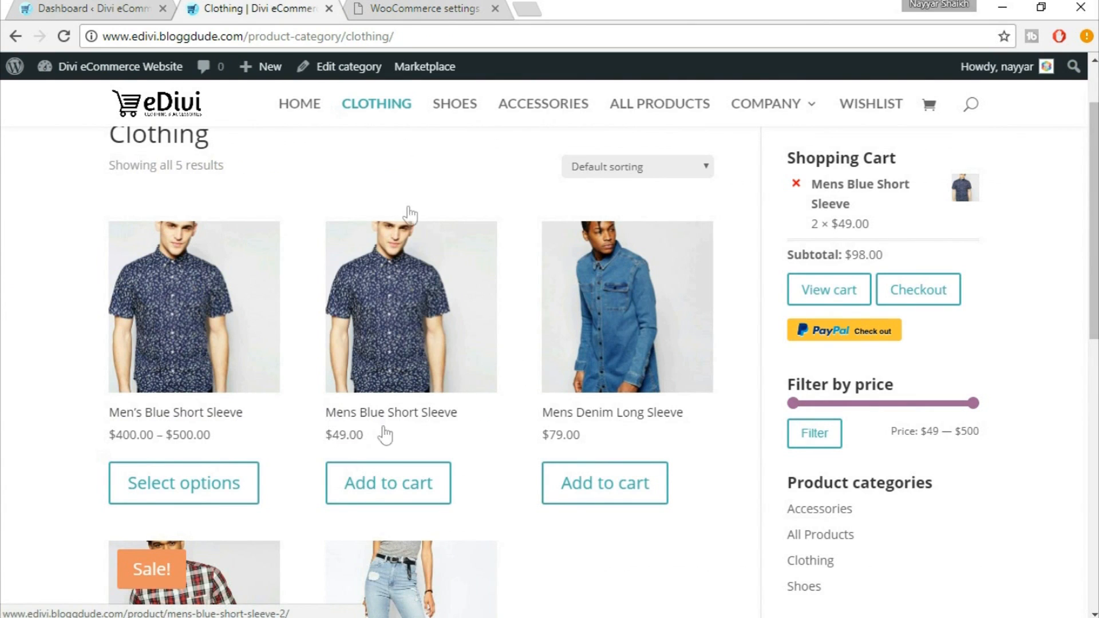
left_click(413, 8)
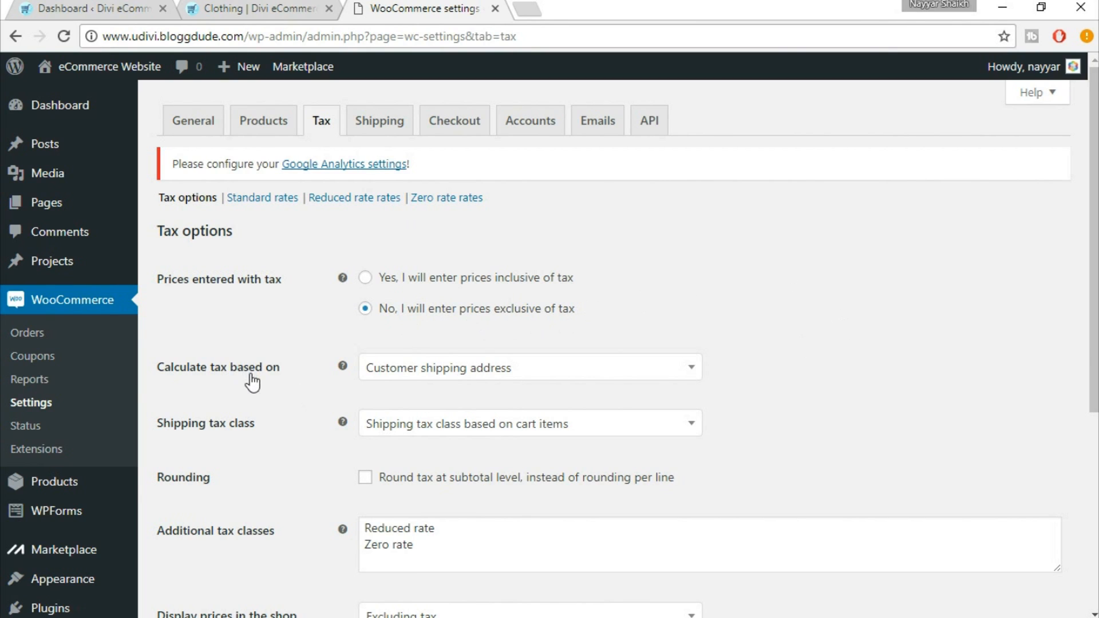
Step: Keep tax calculation based on the customer shipping address and the shipping tax class based on cart items
scroll(264, 391, "down", 1)
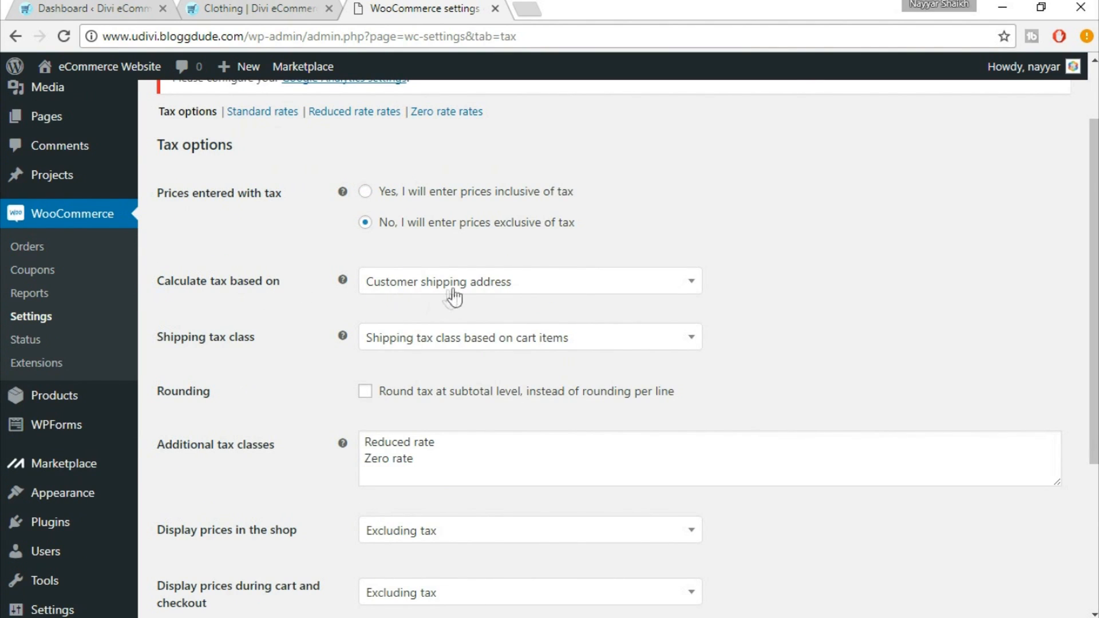
left_click(493, 286)
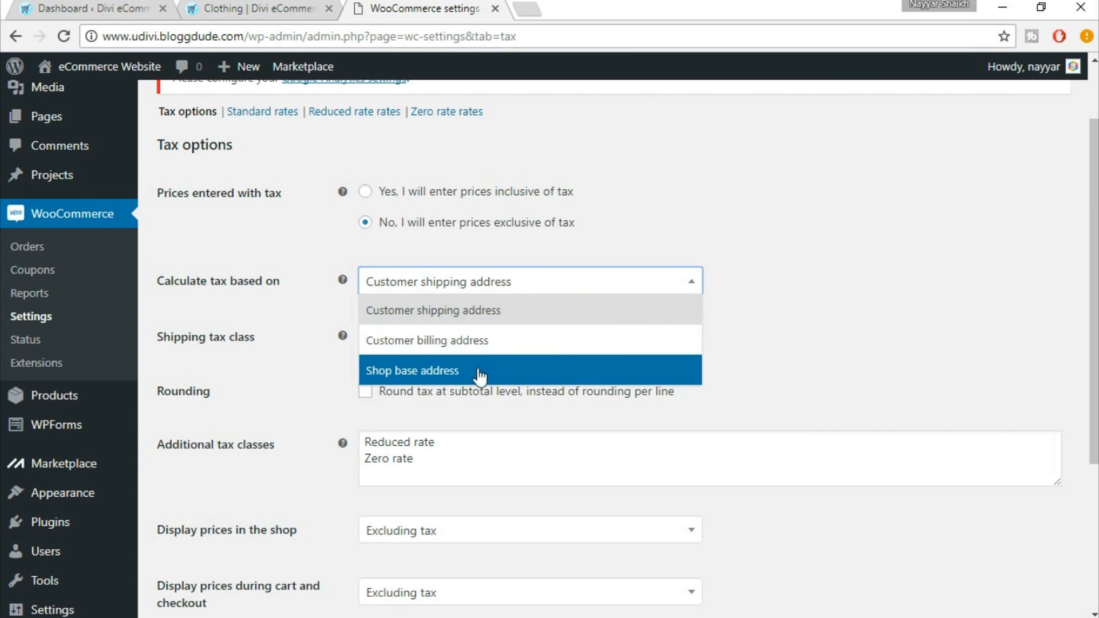
left_click(504, 312)
scroll(801, 331, "down", 3)
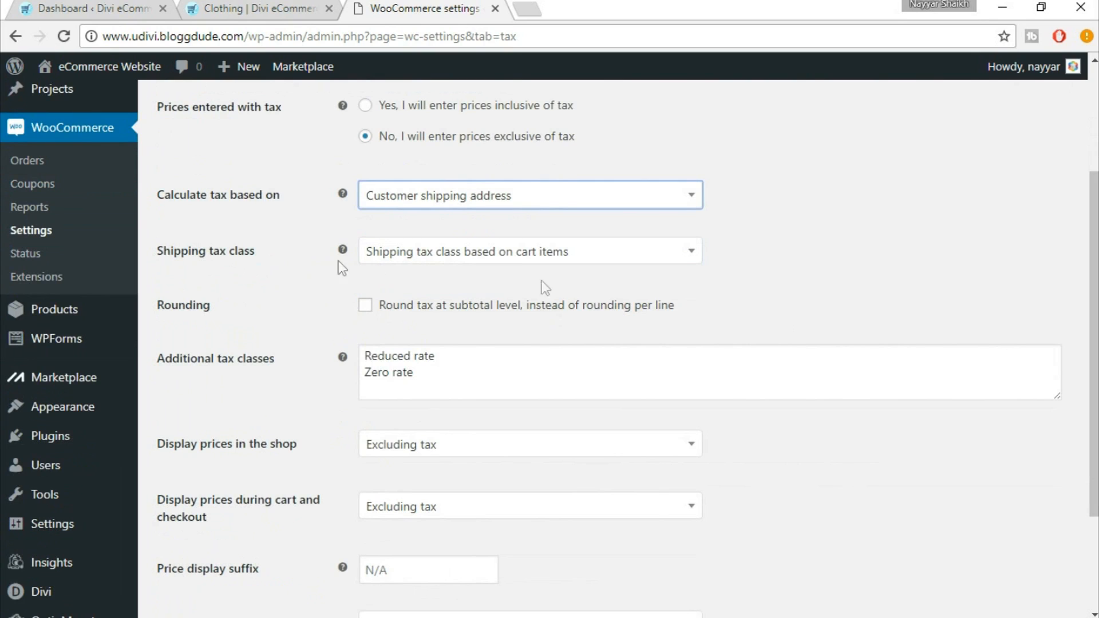
left_click(544, 255)
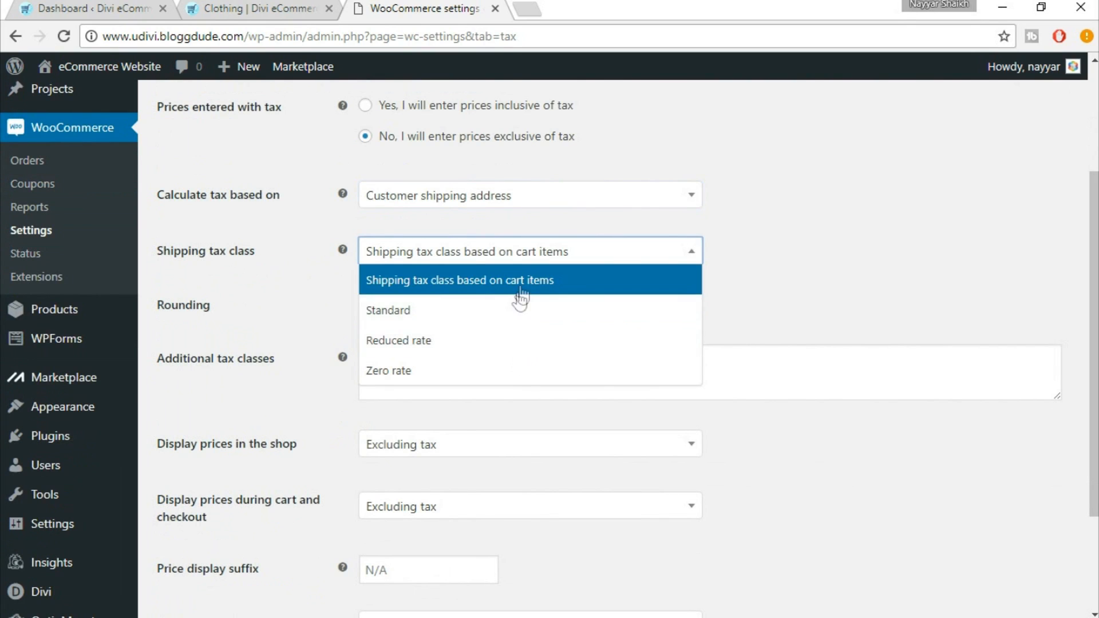
left_click(566, 290)
left_click(473, 260)
left_click(560, 286)
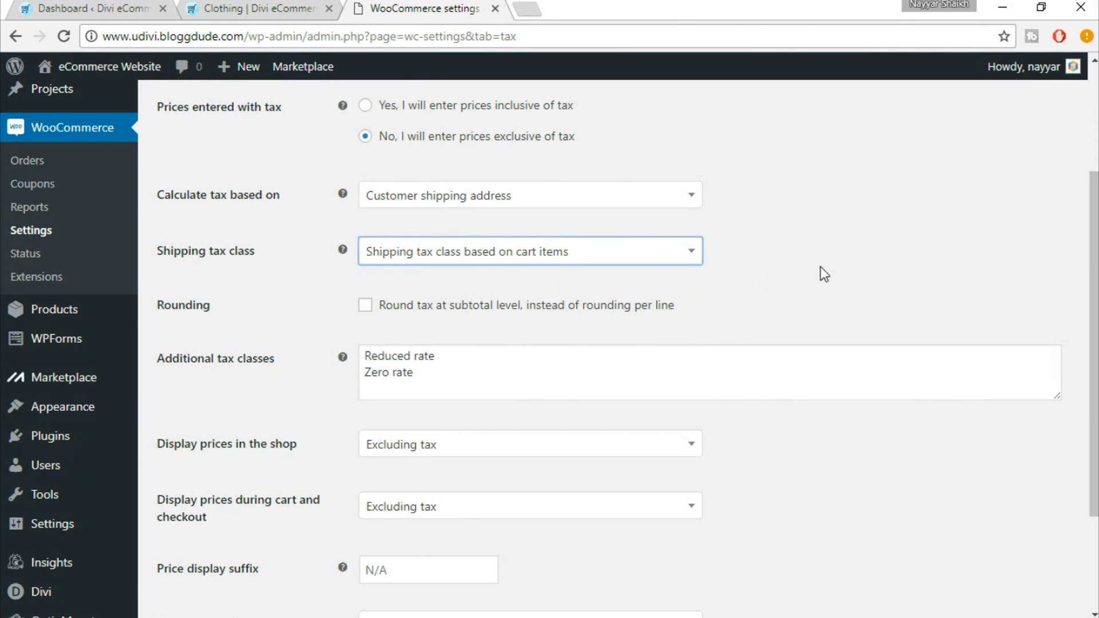
Step: Keep prices displayed excluding tax both in the shop and during cart and checkout
scroll(829, 274, "down", 1)
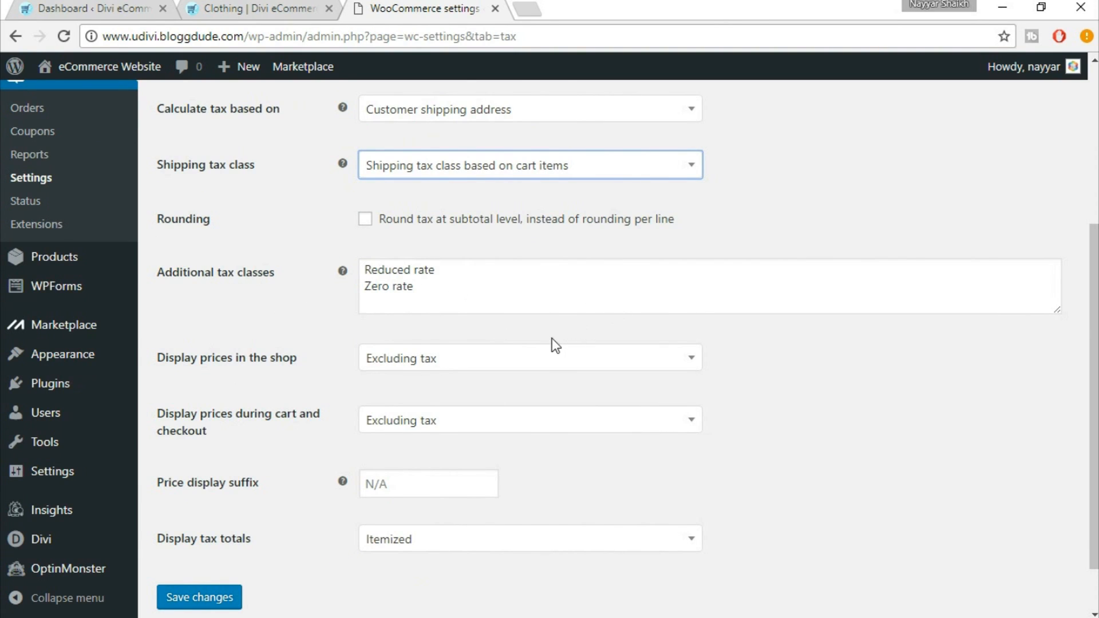
scroll(768, 347, "down", 1)
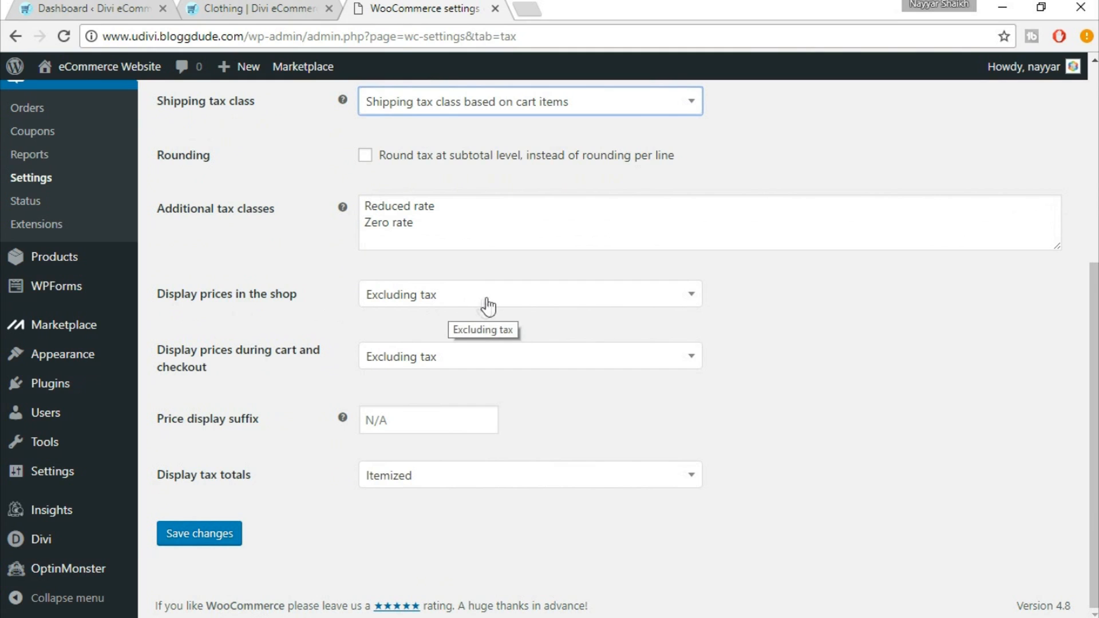
left_click(538, 302)
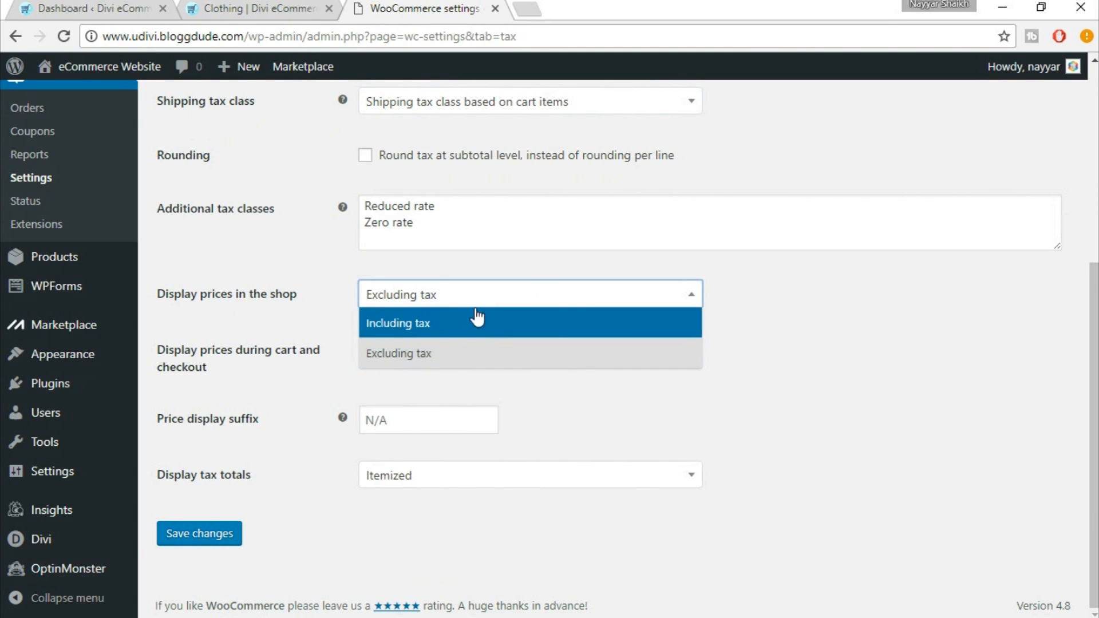
left_click(448, 363)
left_click(449, 363)
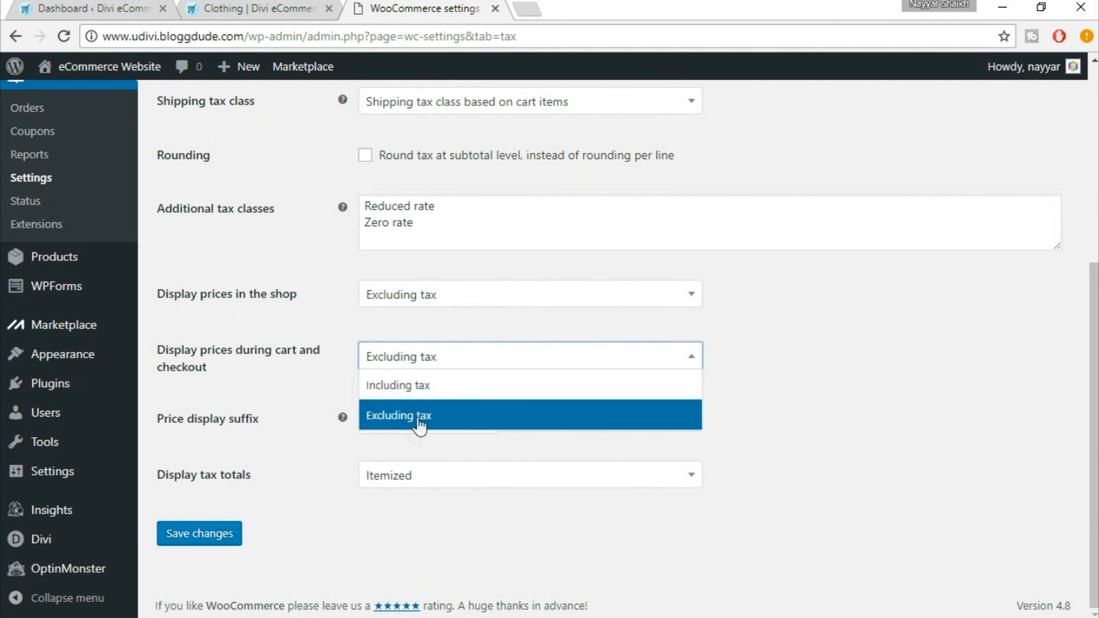
left_click(448, 363)
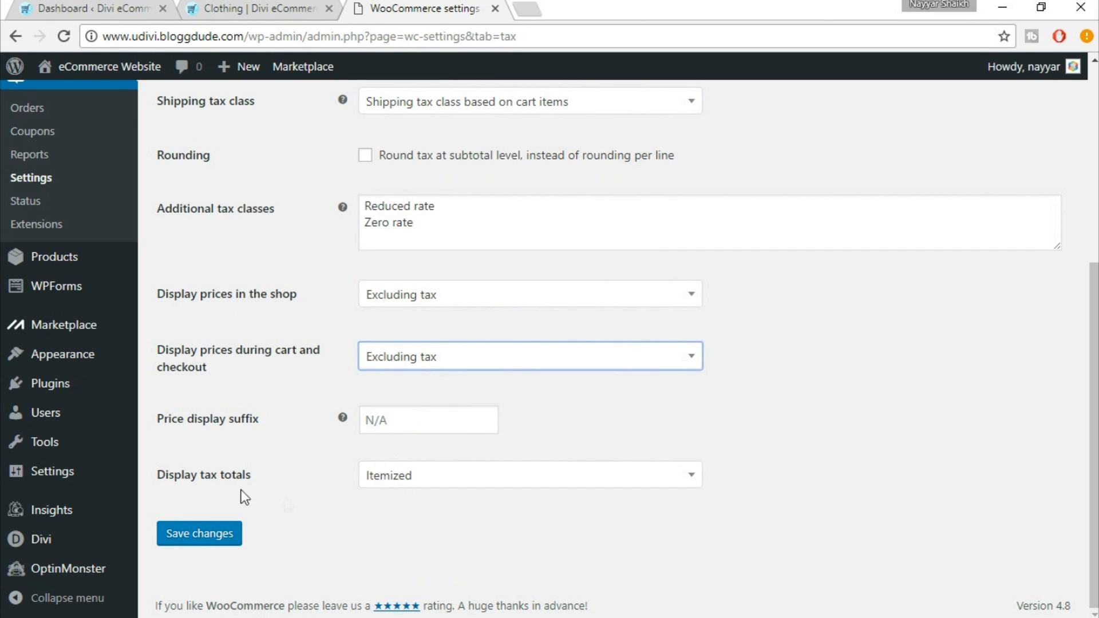
Step: Keep the tax totals display as Itemized and save the tax settings
left_click(403, 481)
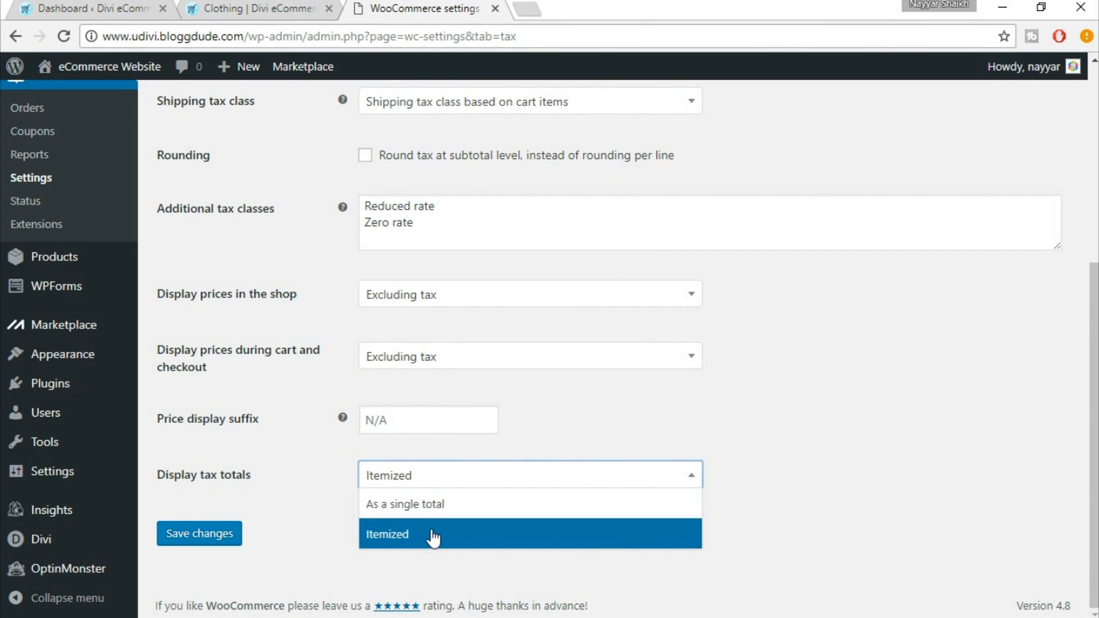
left_click(438, 534)
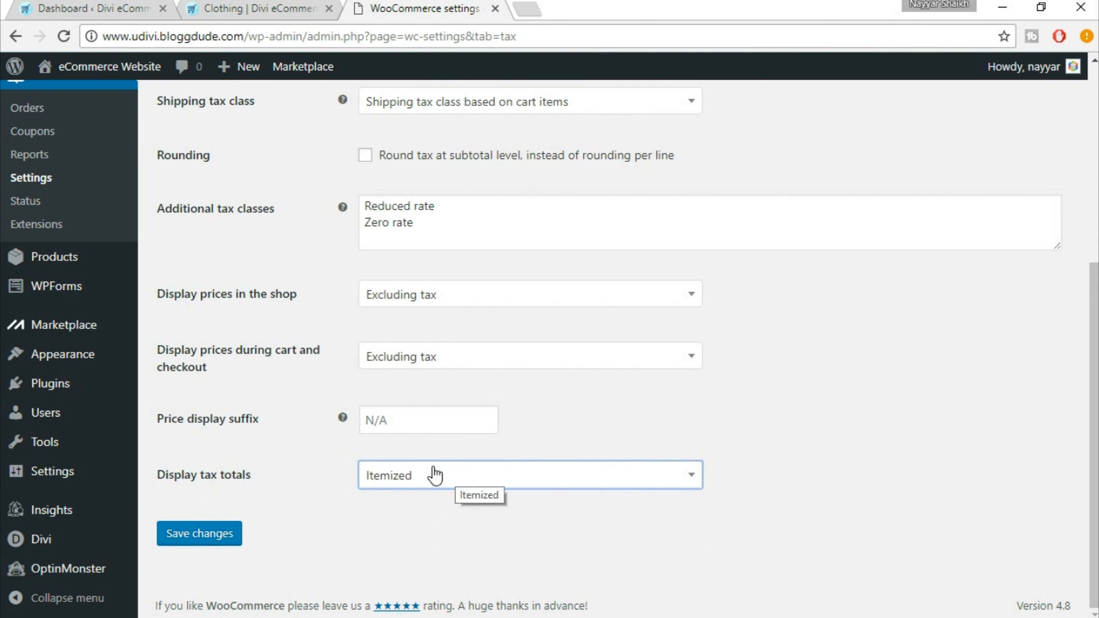
left_click(444, 483)
left_click(469, 535)
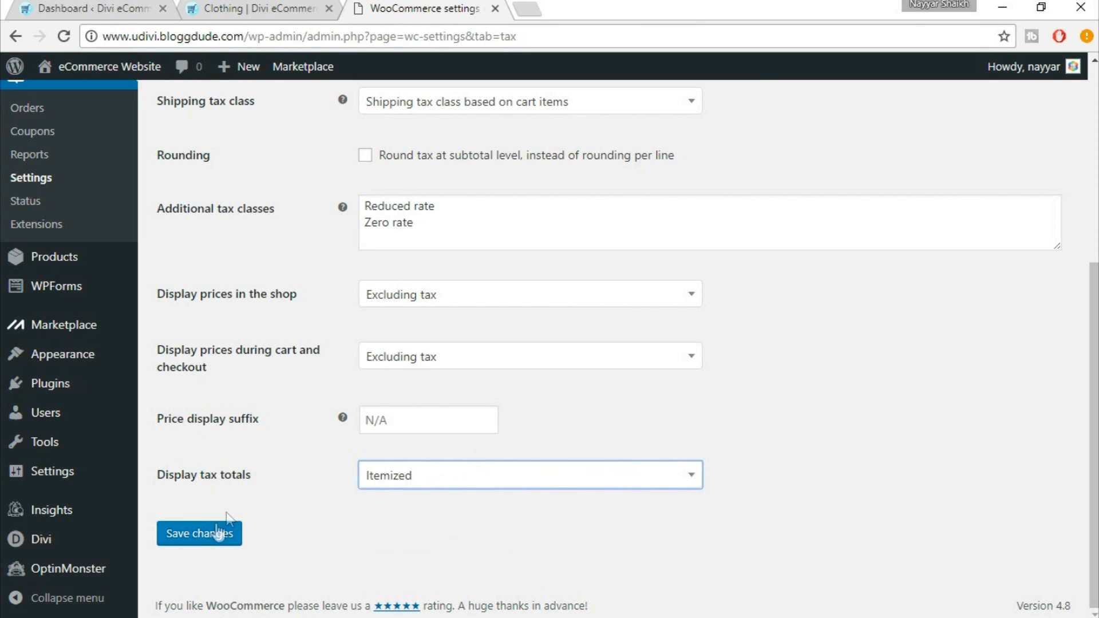
left_click(202, 541)
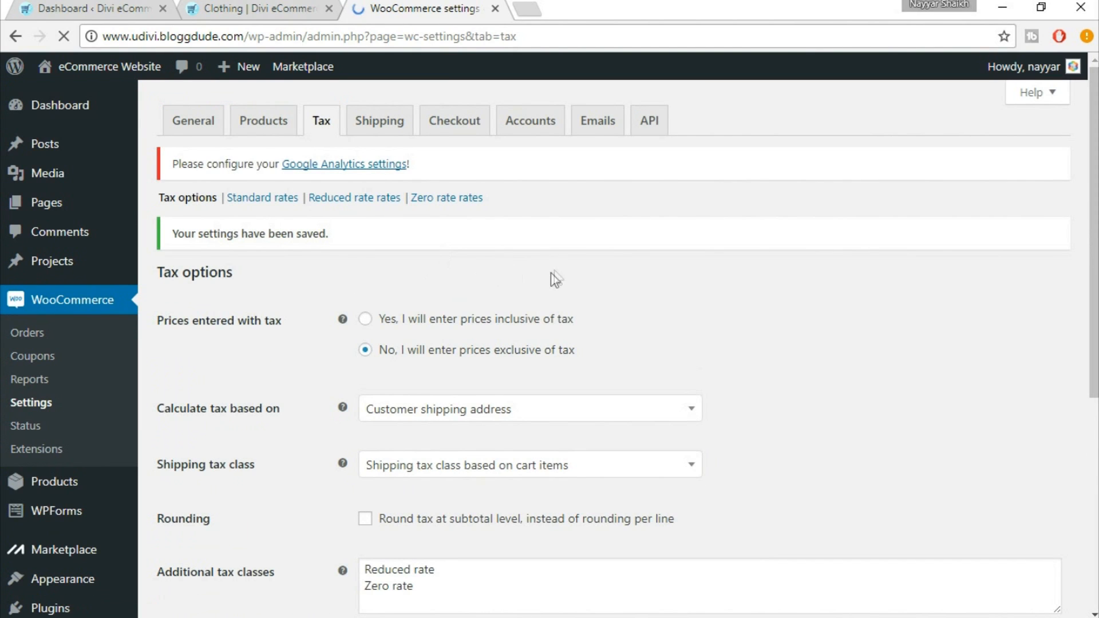
Step: Add a new row to the standard tax rates with the country code IN for India
left_click(264, 203)
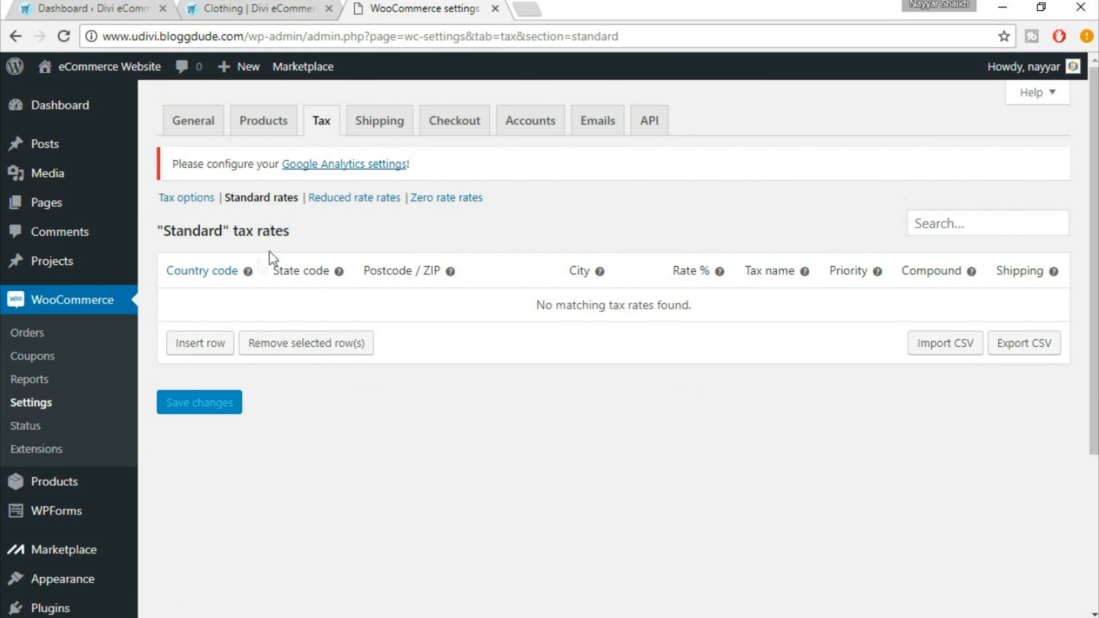
left_click(199, 353)
left_click(218, 298)
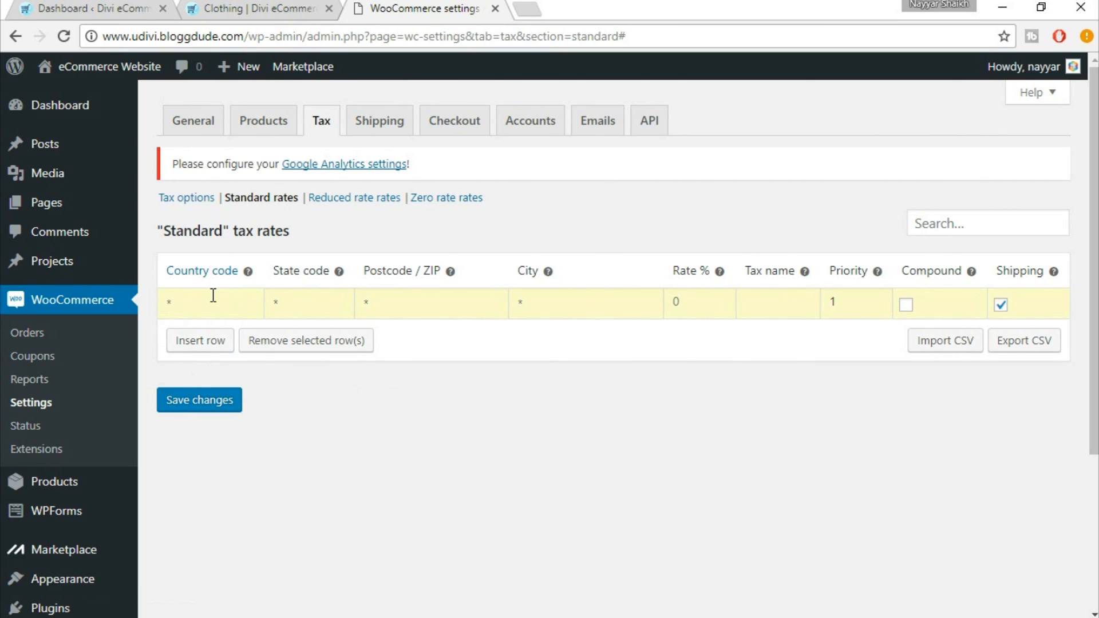
type("IN")
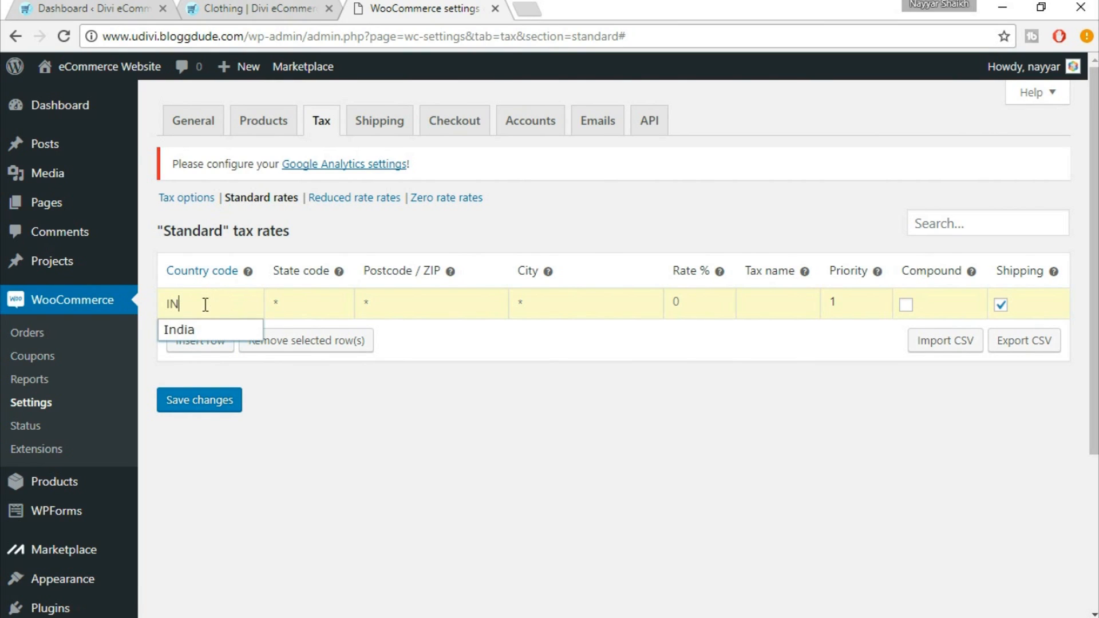
left_click(185, 342)
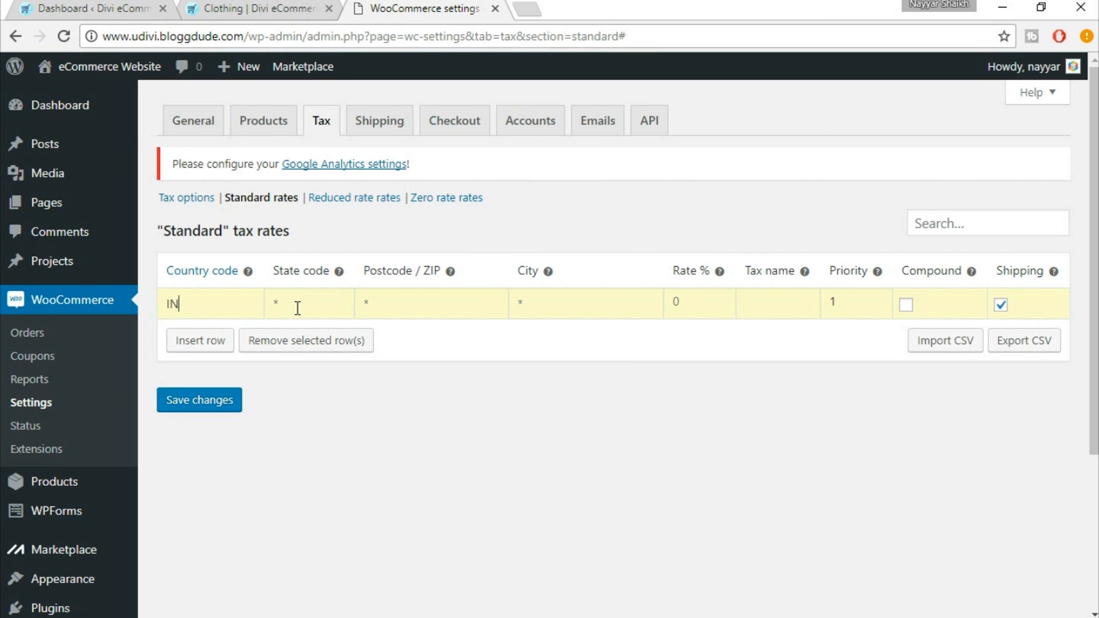
Step: Set the India tax row's rate to 12% and its tax name to CGST, leaving the state code open
left_click(297, 308)
left_click(677, 301)
type("12")
left_click(760, 304)
type("CGST")
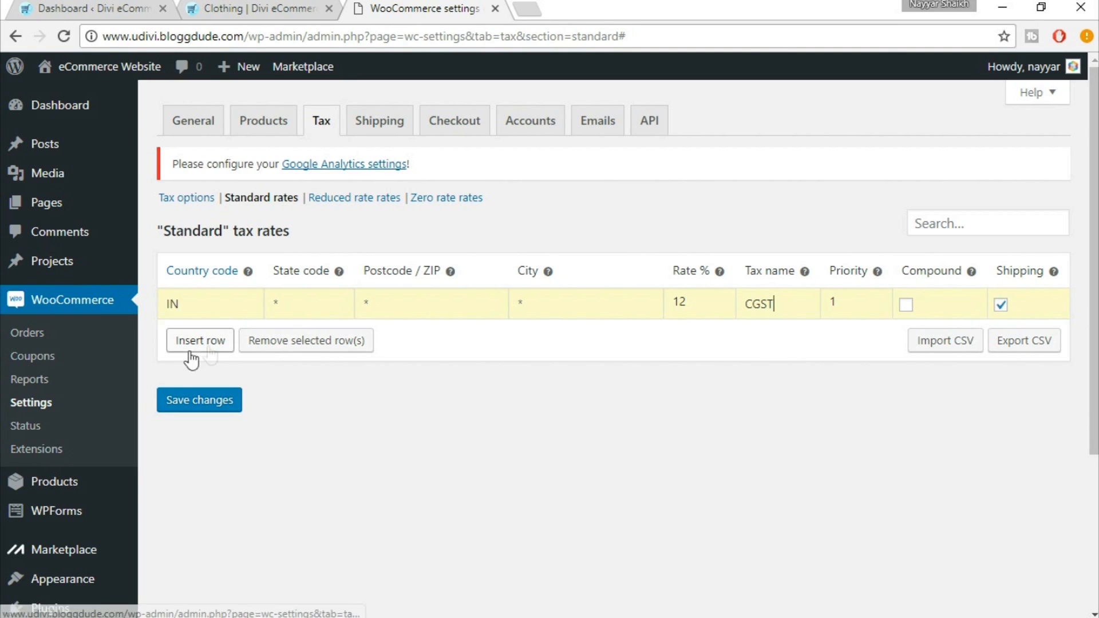
Step: Add a second standard tax row with country code IN and state code MH, leaving postcode and city open
left_click(213, 347)
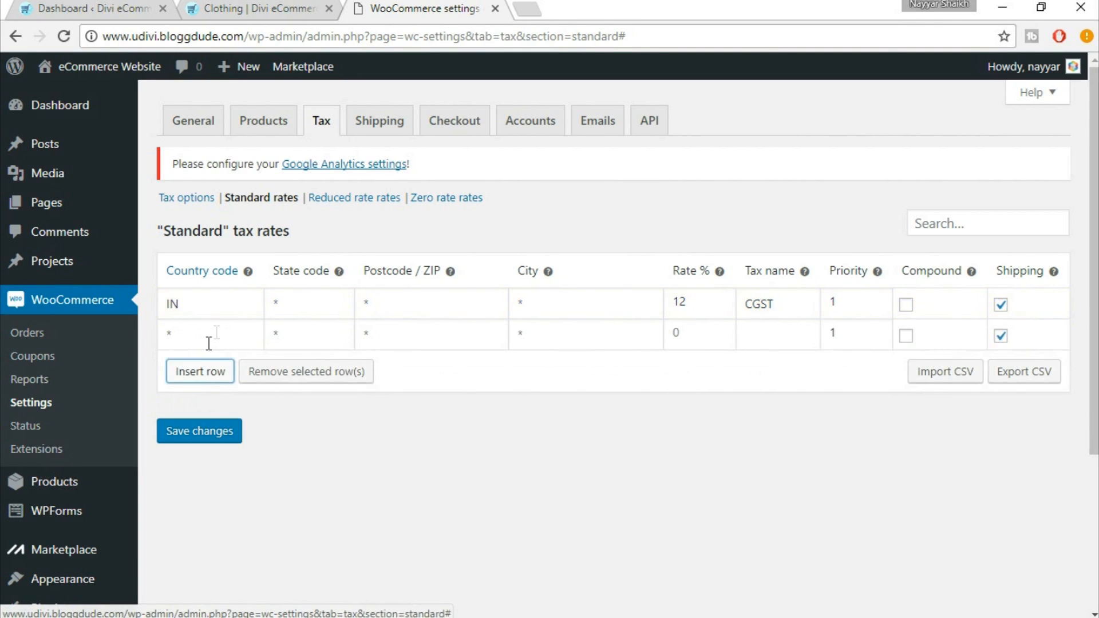
left_click(213, 335)
type("IN")
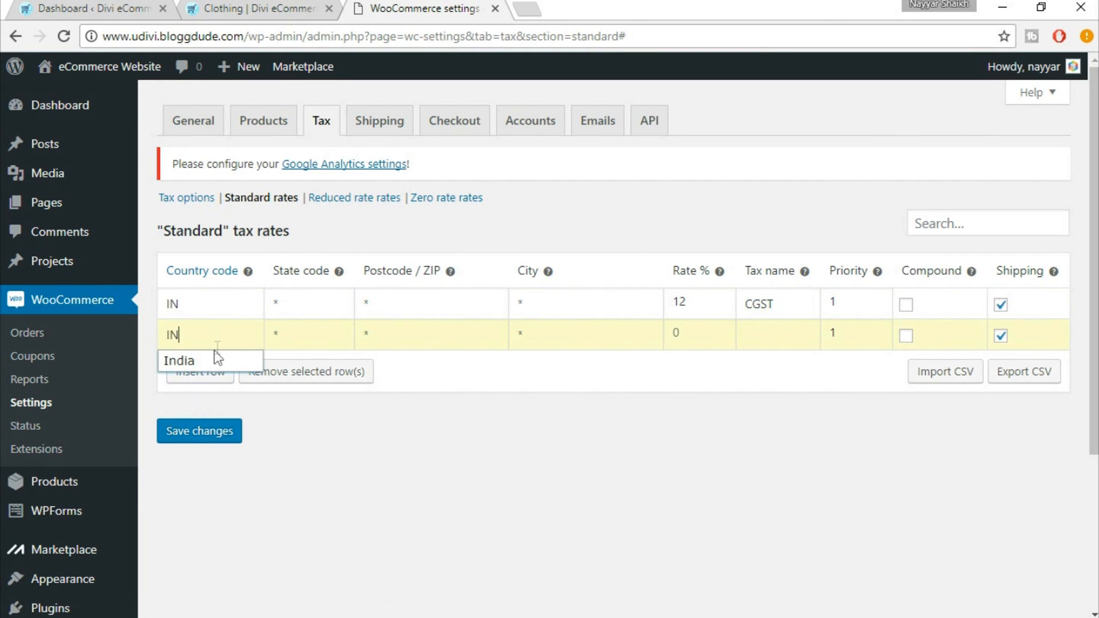
left_click(289, 342)
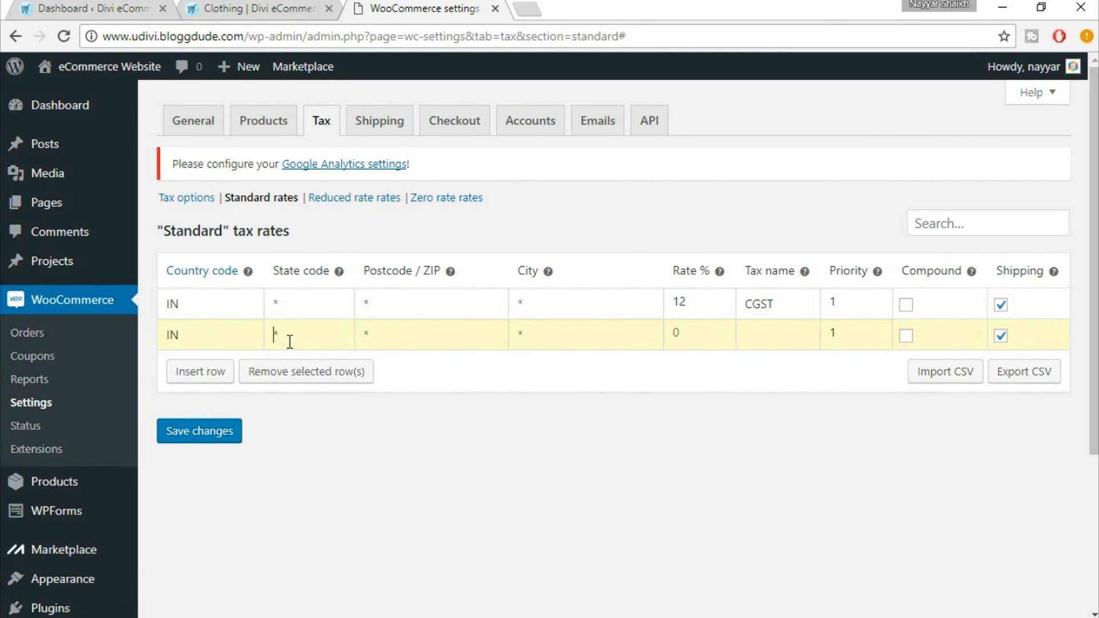
type("MH")
left_click(428, 342)
key("Tab")
key("Tab")
left_click(298, 341)
double_click(299, 341)
left_click(374, 346)
left_click(567, 344)
Step: Give the MH tax row a 12% rate, the tax name SGST and priority 2, and save the tax rates
left_click(693, 336)
type("12")
left_click(770, 328)
type("SGST")
left_click(877, 330)
left_click(194, 442)
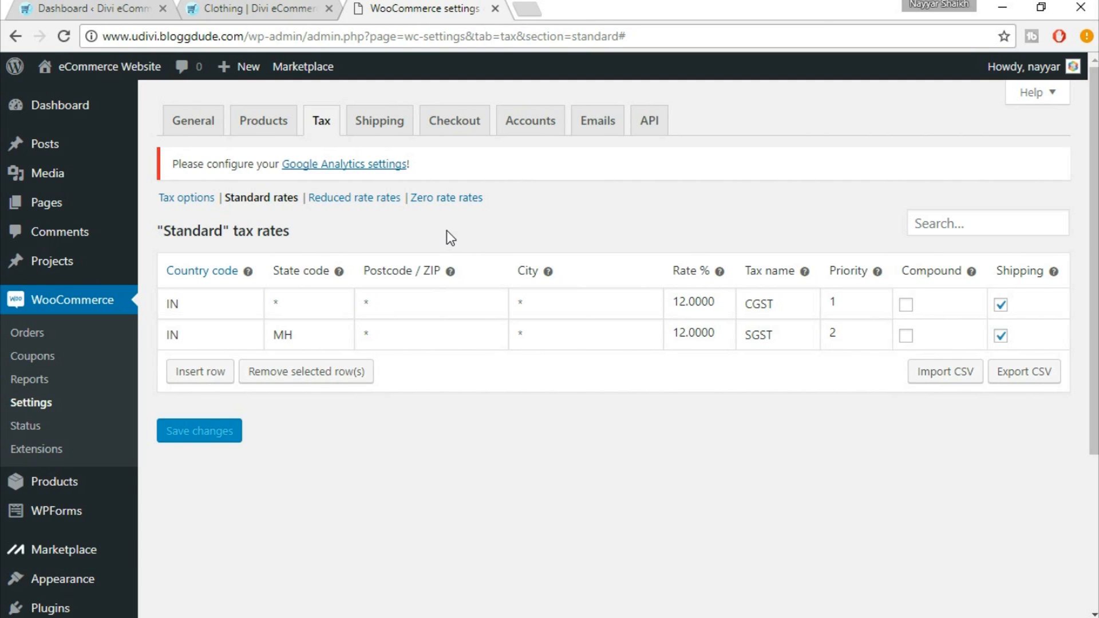
Step: Open the cart on the reference site and examine the price and quantity of the Mens Blue Short Sleeve
left_click(238, 7)
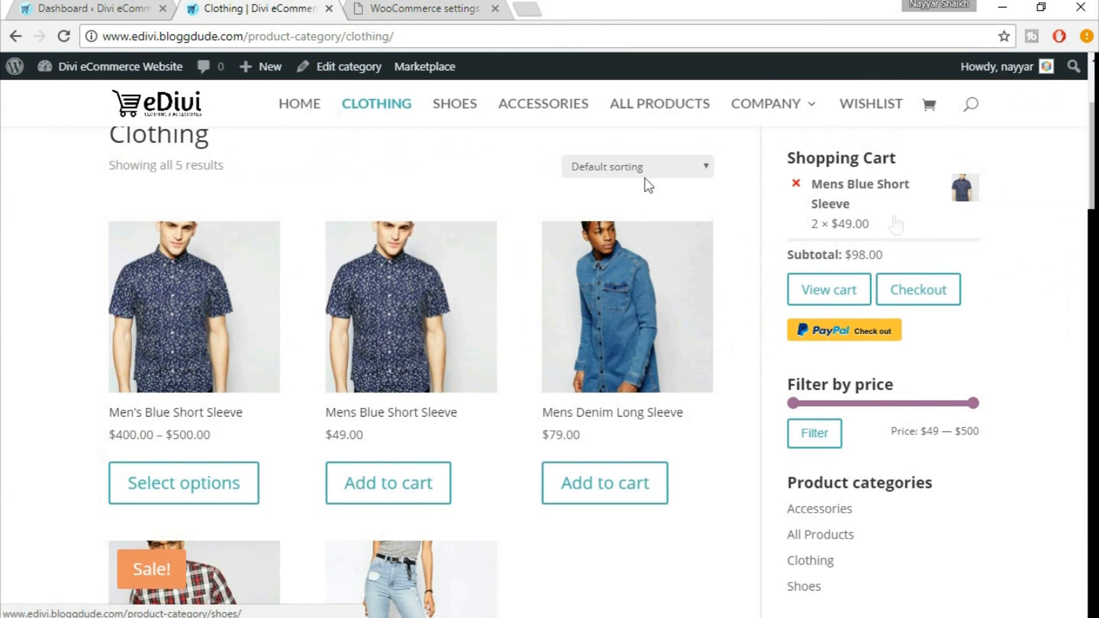
scroll(411, 307, "up", 2)
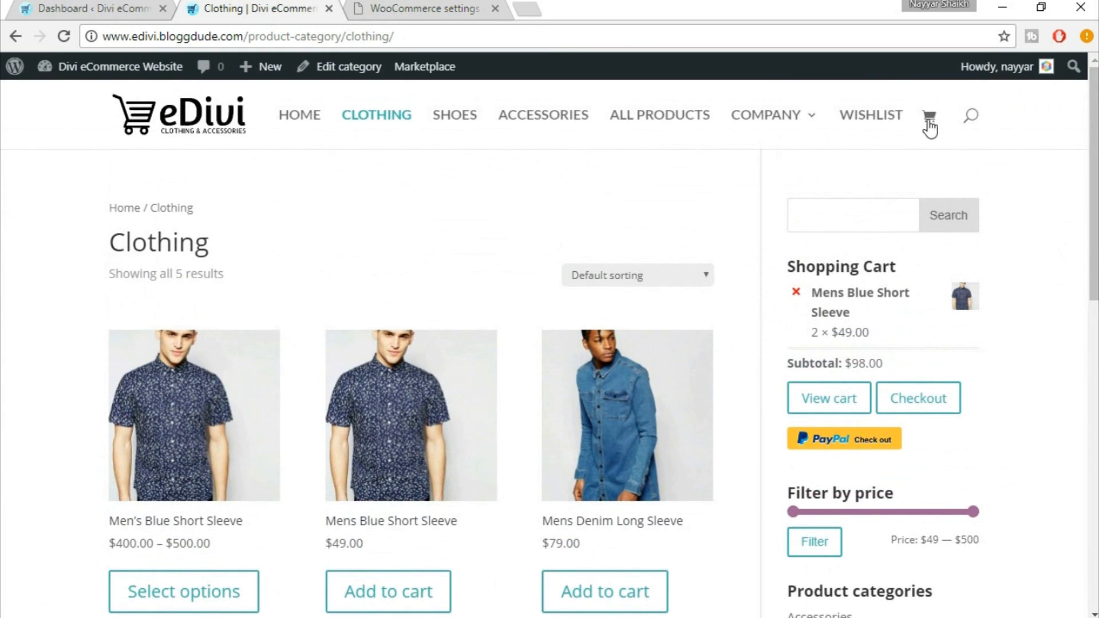
left_click(930, 118)
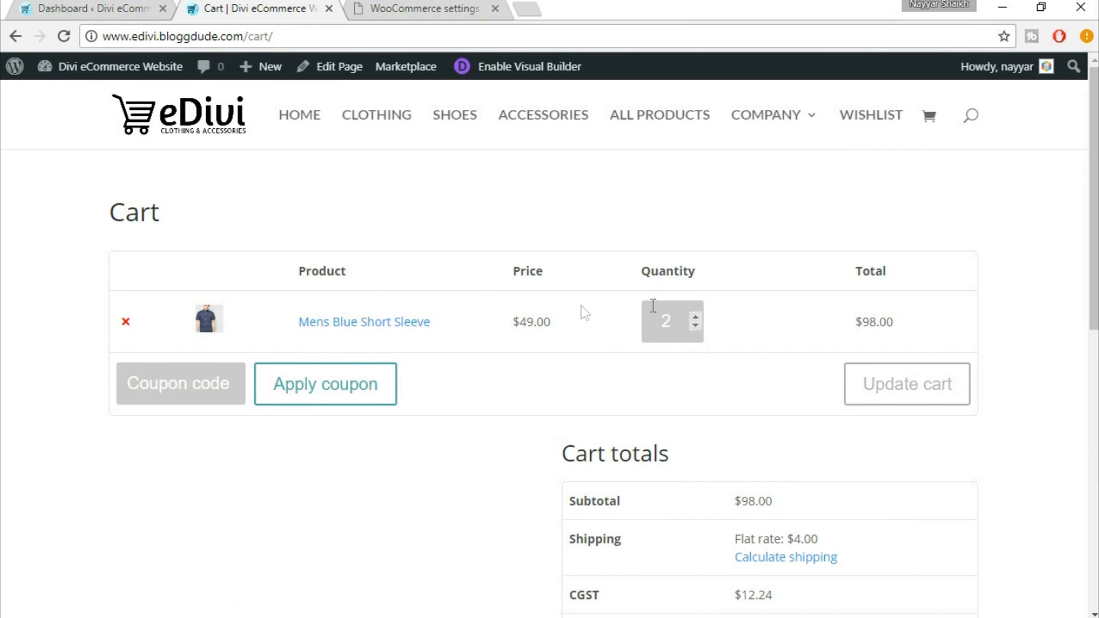
left_click_drag(519, 321, 533, 321)
left_click(540, 344)
double_click(668, 322)
left_click(815, 329)
Step: Examine the subtotal, shipping, CGST, SGST and total in the reference site's cart totals
scroll(894, 324, "down", 5)
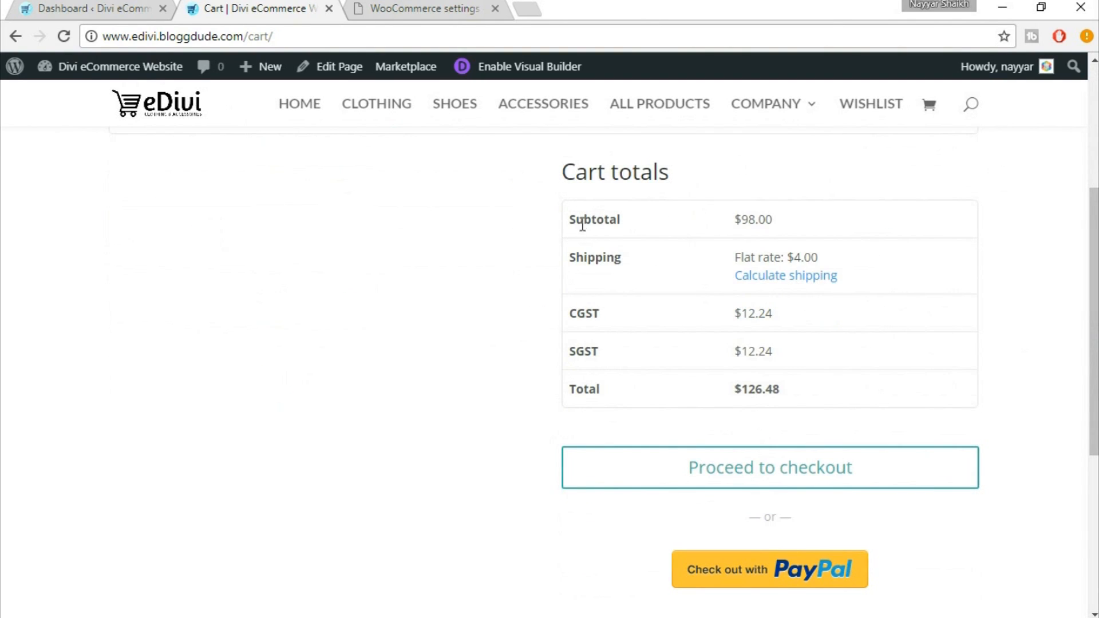
left_click_drag(741, 220, 756, 219)
left_click_drag(795, 257, 803, 257)
left_click_drag(569, 314, 617, 313)
left_click(573, 351)
double_click(579, 389)
left_click(613, 393)
scroll(759, 344, "up", 3)
scroll(758, 361, "up", 2)
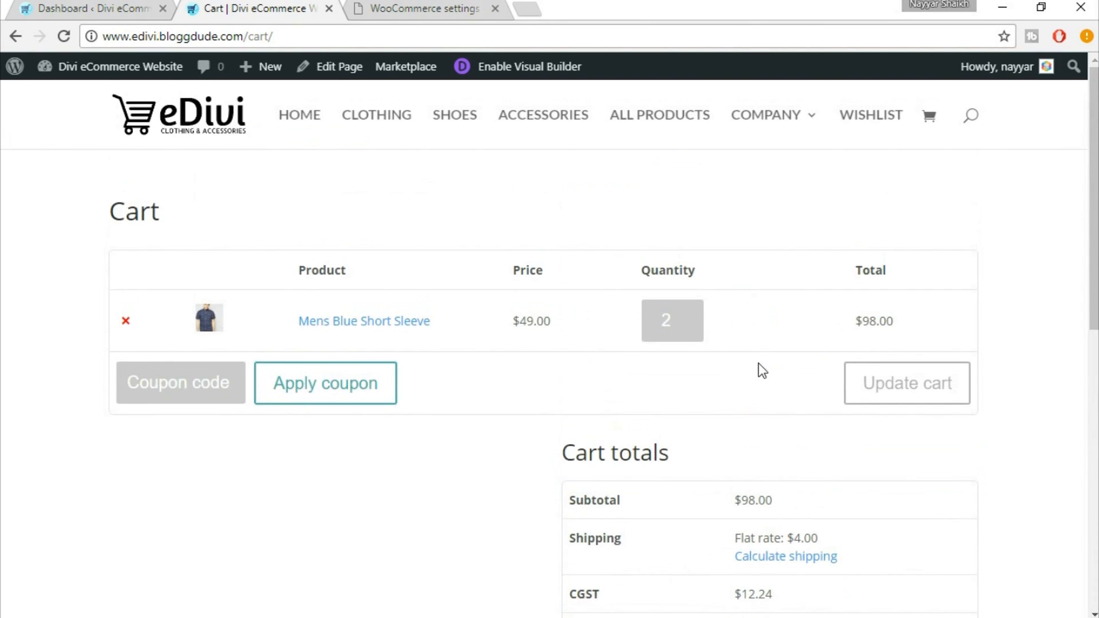
Step: Add and save a standard tax rate for country US at 8% named VAT, and remove that row again
left_click(427, 7)
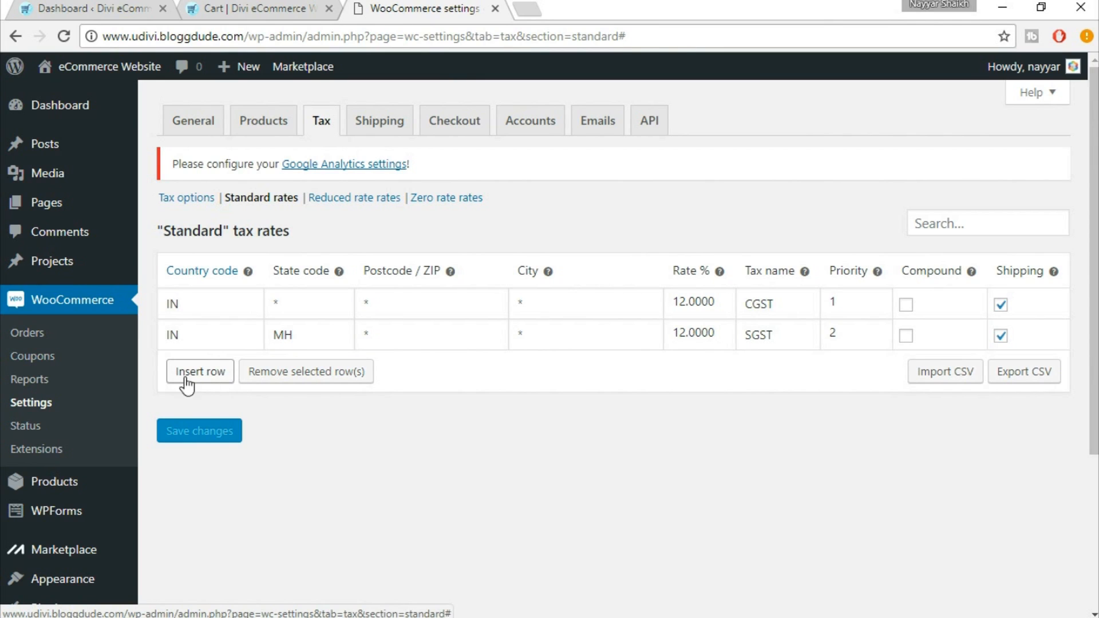
left_click(206, 378)
left_click(212, 362)
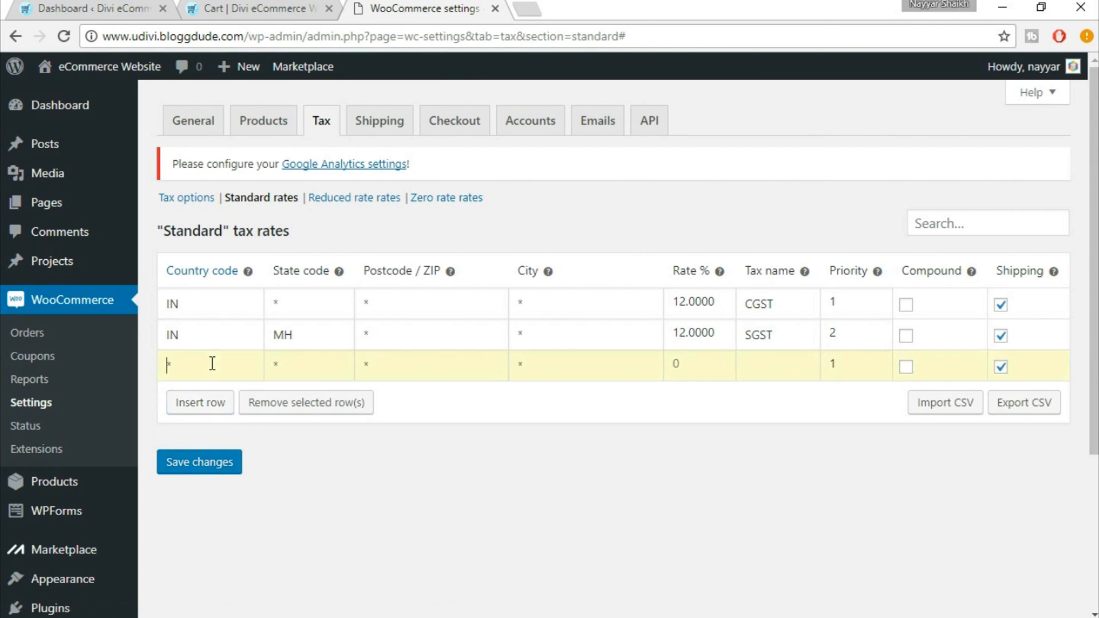
type("US")
left_click(303, 368)
left_click(692, 352)
type("8")
left_click(768, 379)
type("VAT")
left_click(840, 364)
left_click(185, 467)
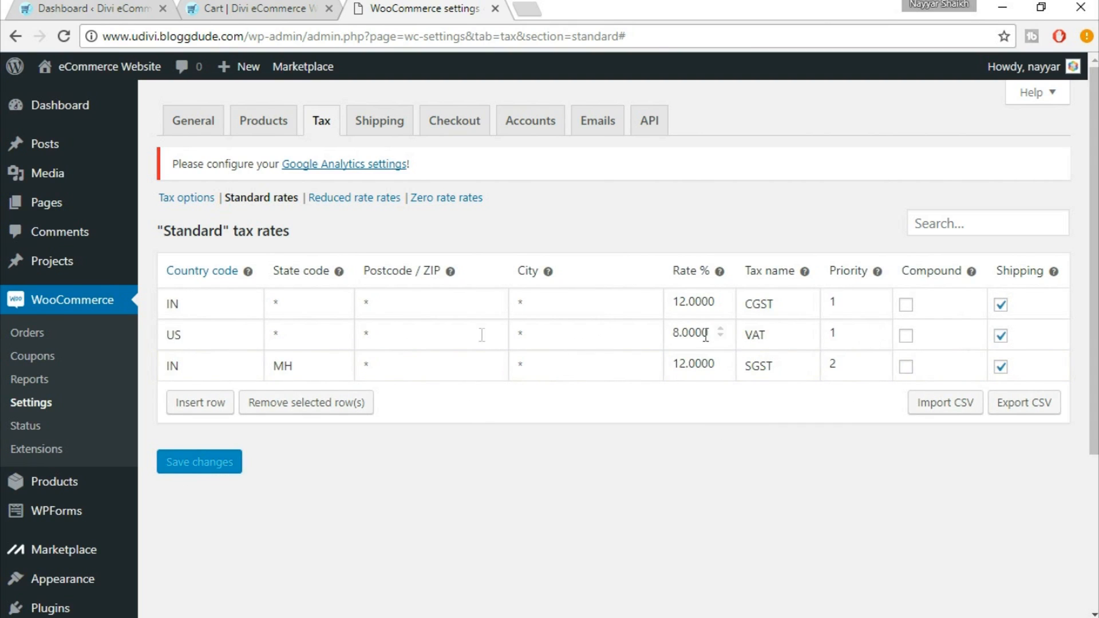
left_click(336, 400)
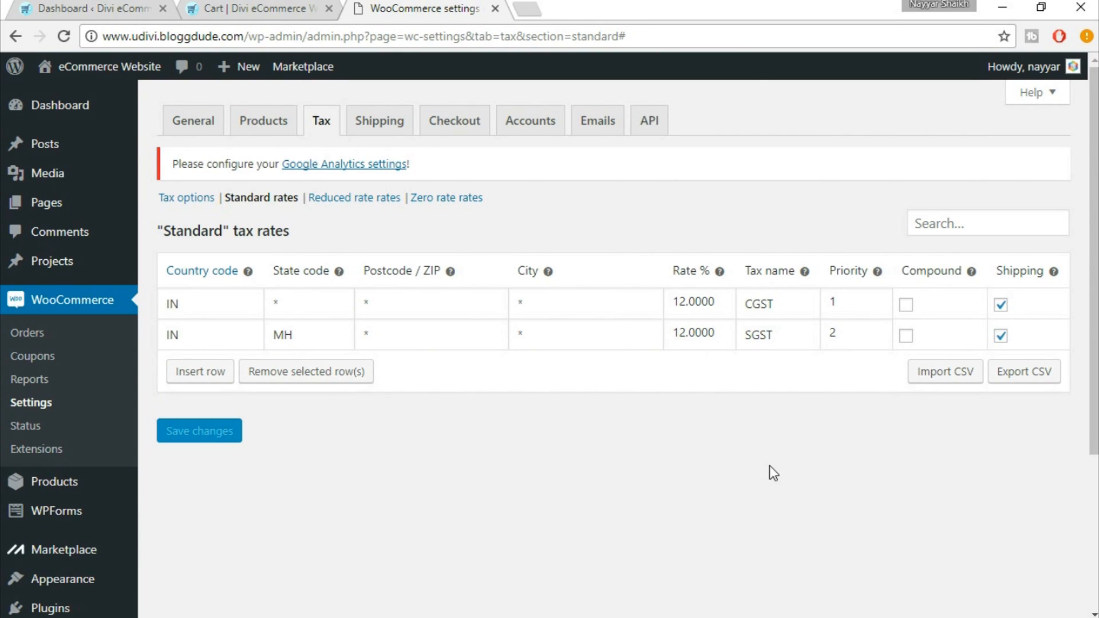
Step: Open the shipping settings and add a shipping zone named India with India as its region
left_click(376, 127)
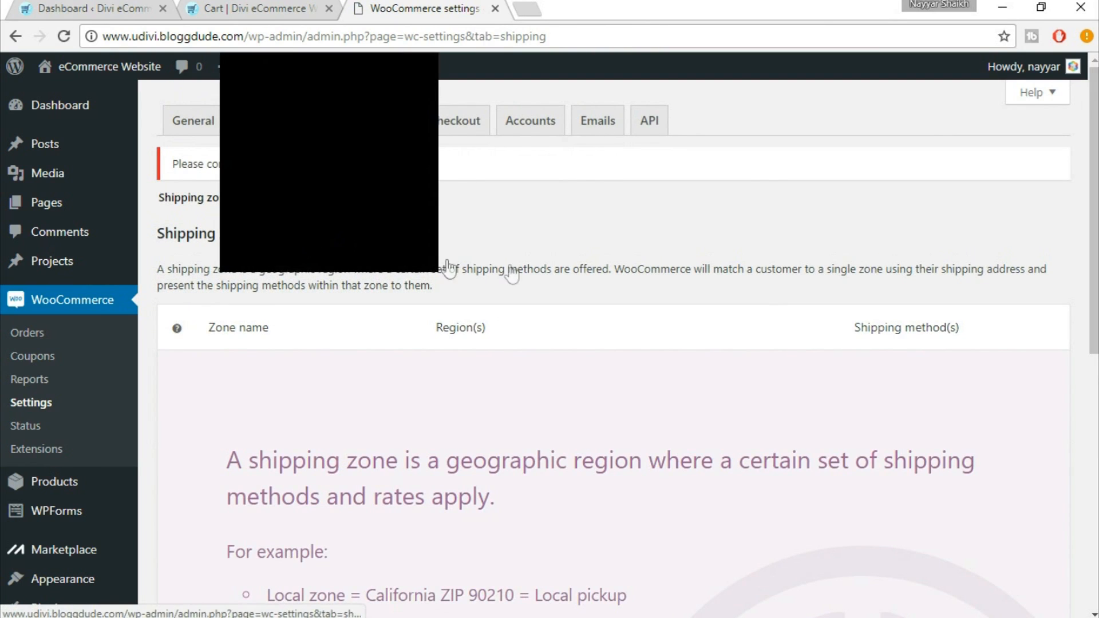
left_click(334, 236)
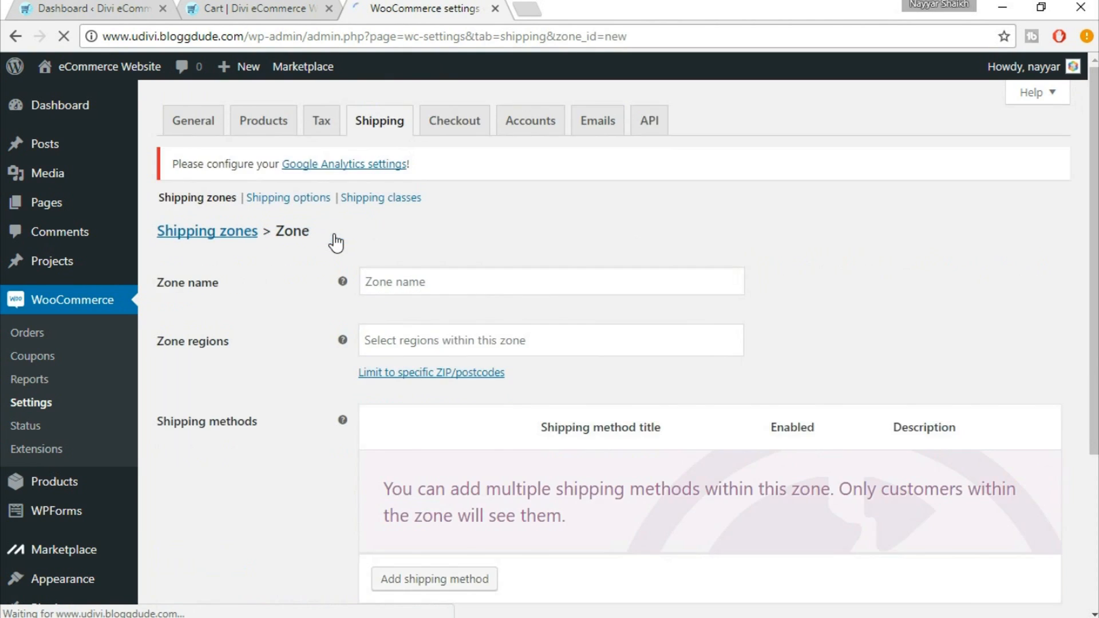
left_click(428, 278)
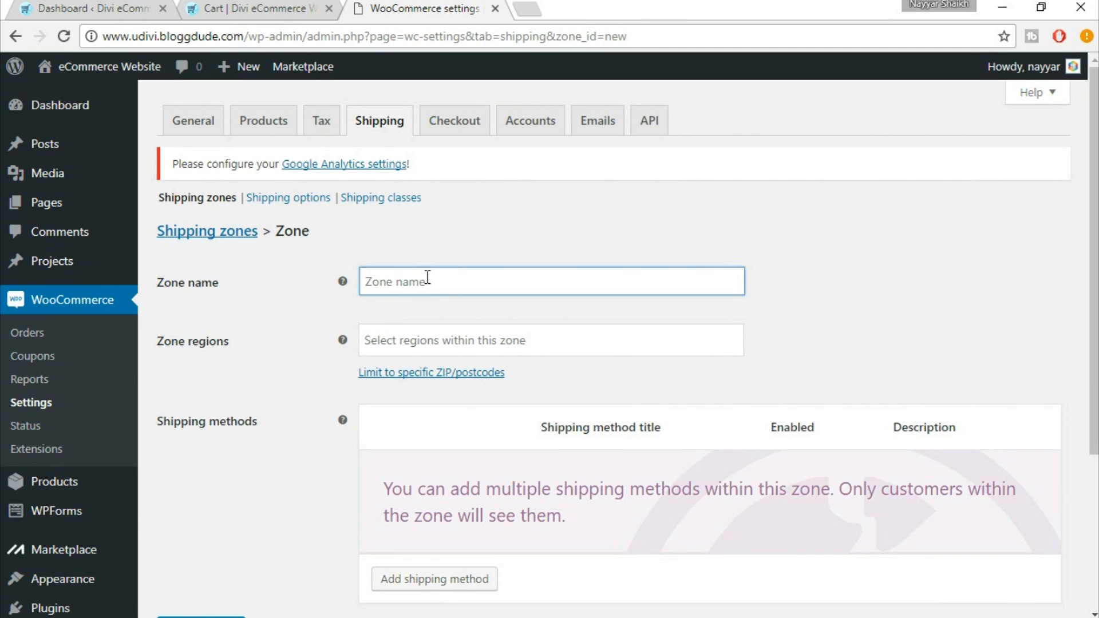
type("India")
left_click(436, 339)
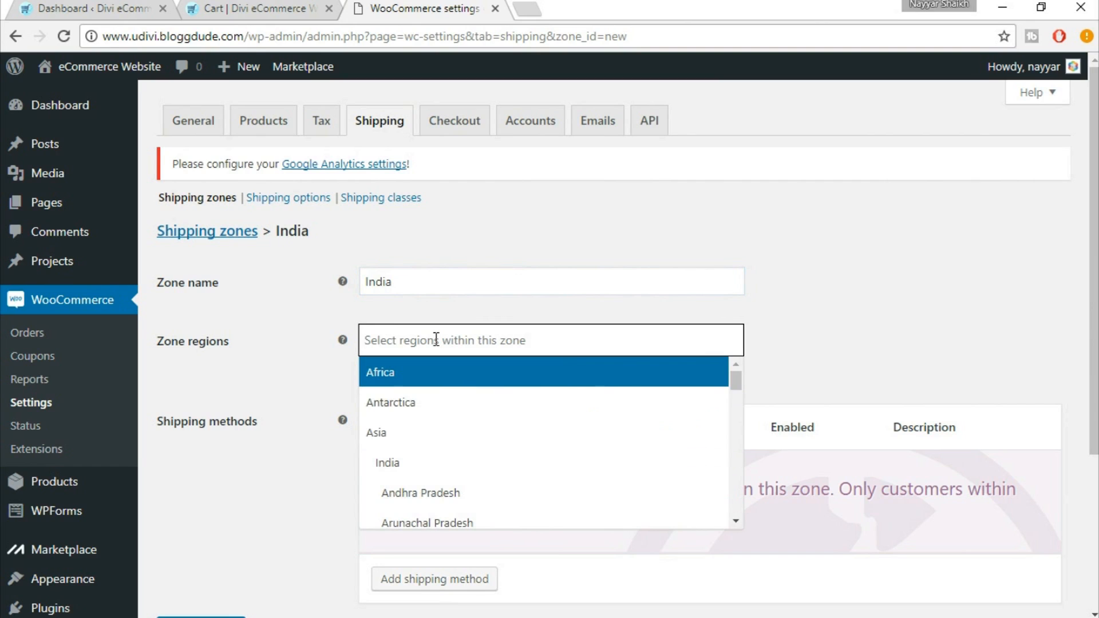
left_click(392, 473)
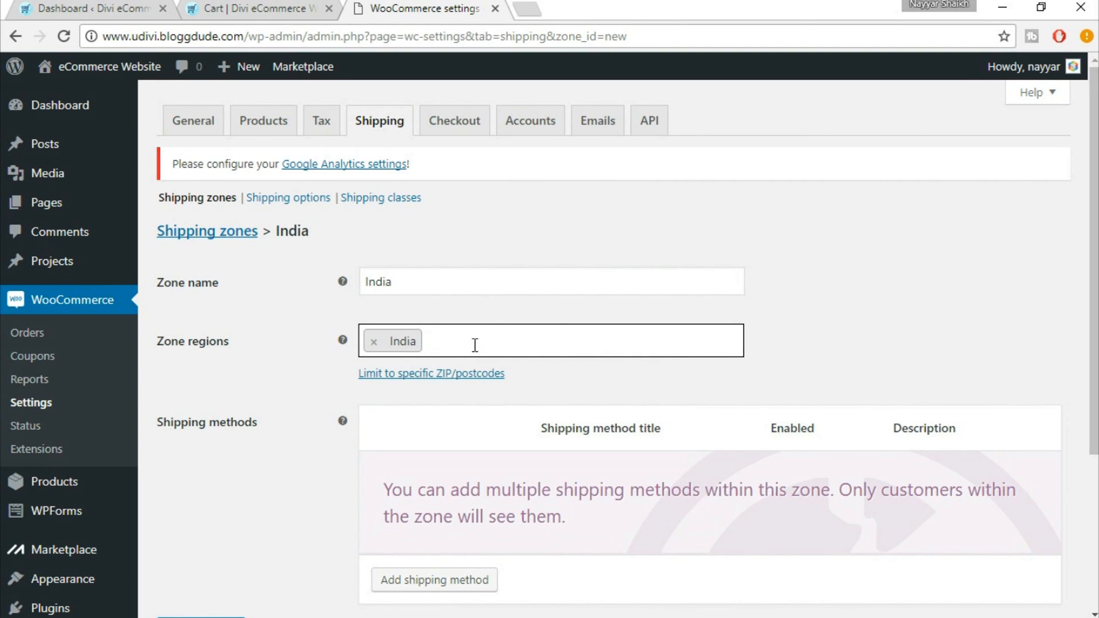
Step: Try Maharashtra as the zone region in place of India, and restore India as the region
left_click(374, 342)
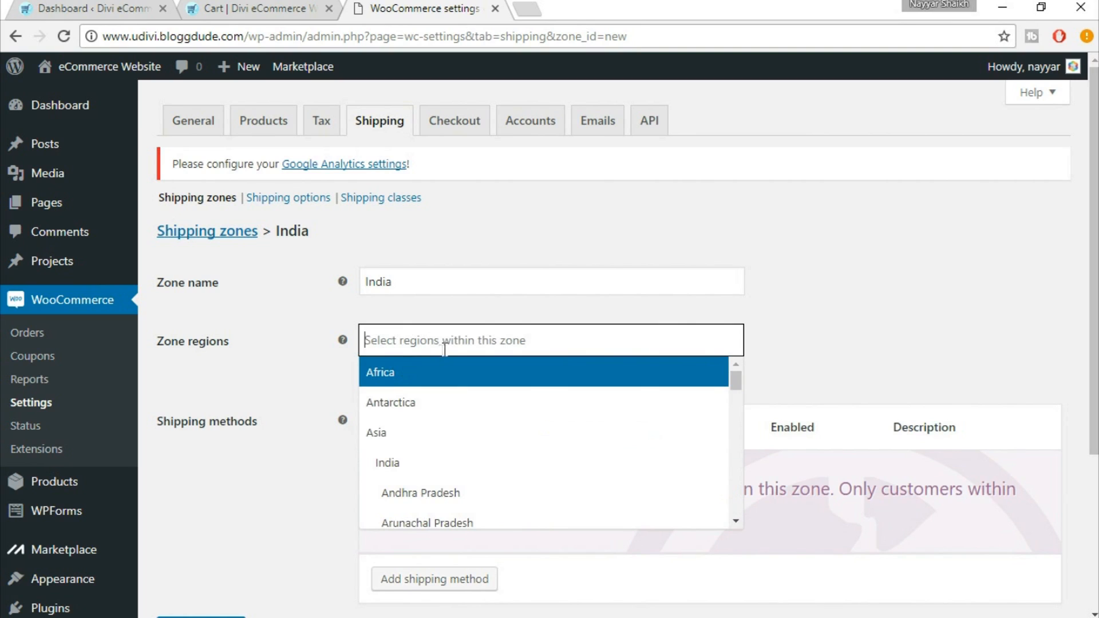
type("maha")
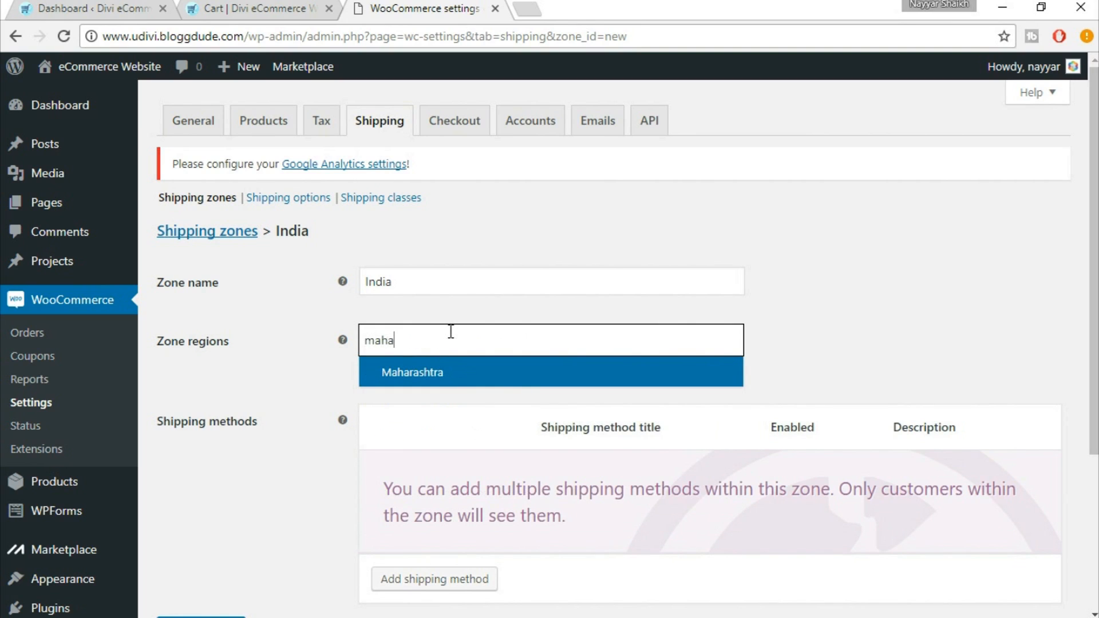
left_click(450, 374)
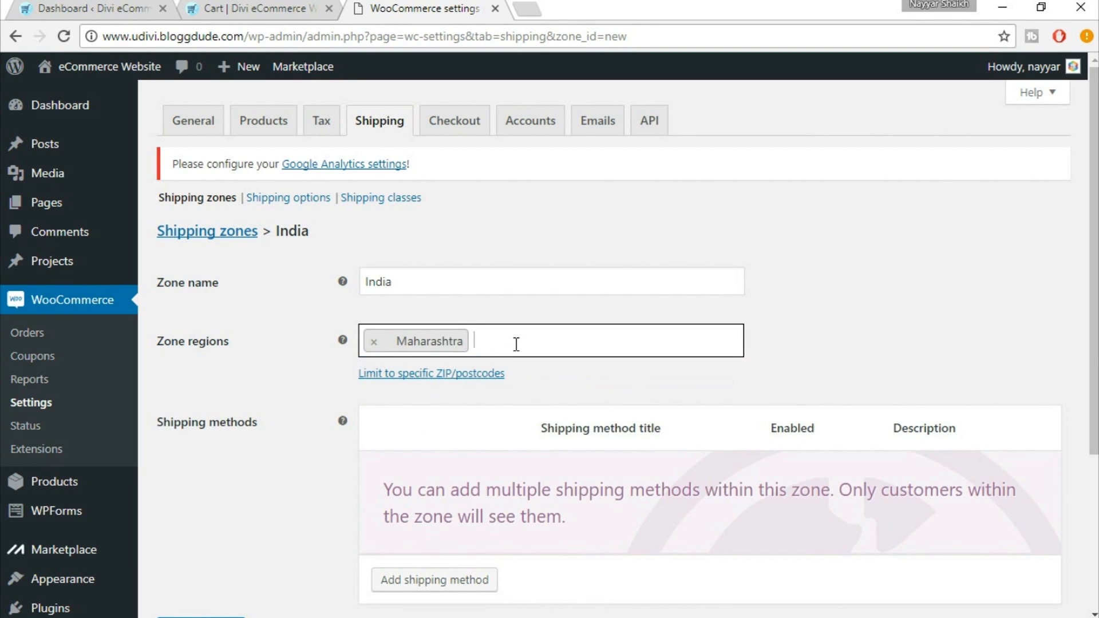
left_click(374, 342)
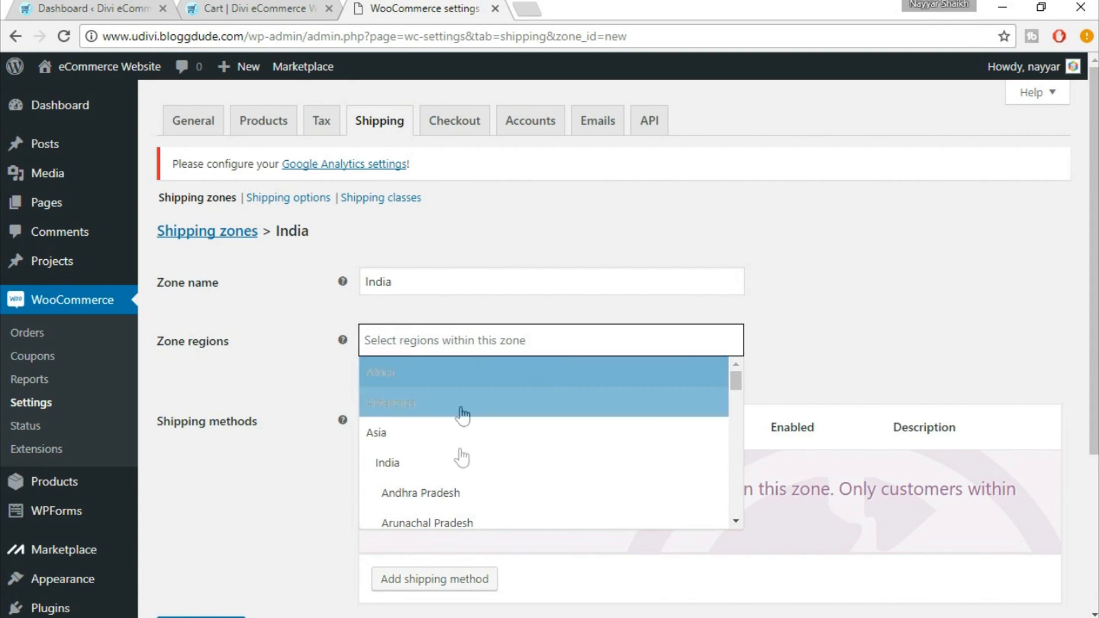
left_click(408, 473)
Step: Save the India shipping zone and add a Flat rate shipping method to it
scroll(752, 344, "down", 2)
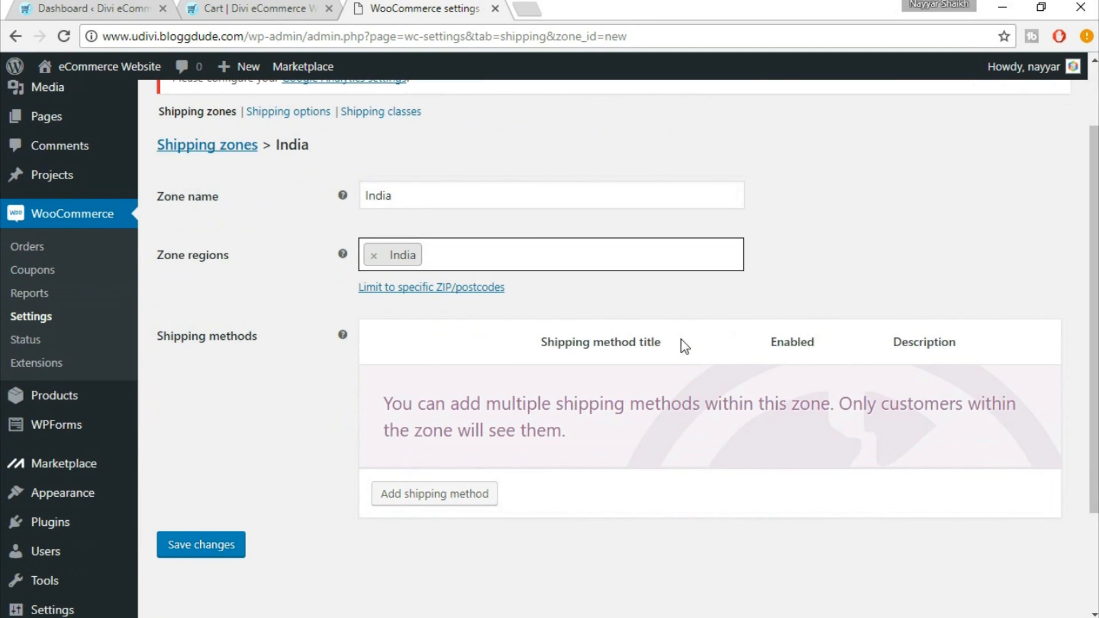
left_click(222, 563)
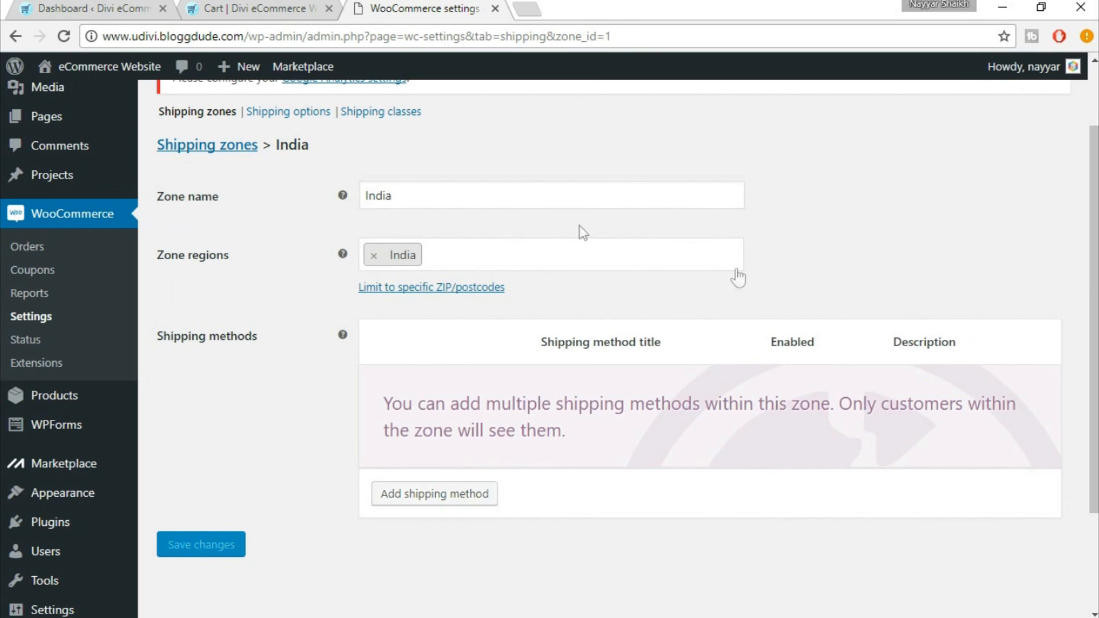
left_click(445, 496)
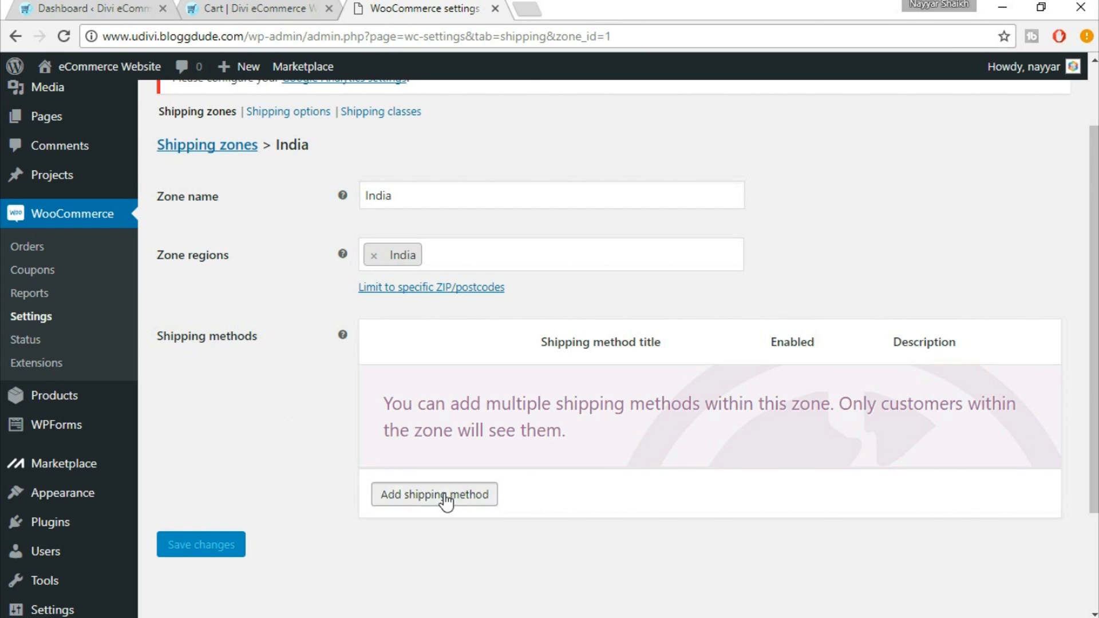
left_click(401, 351)
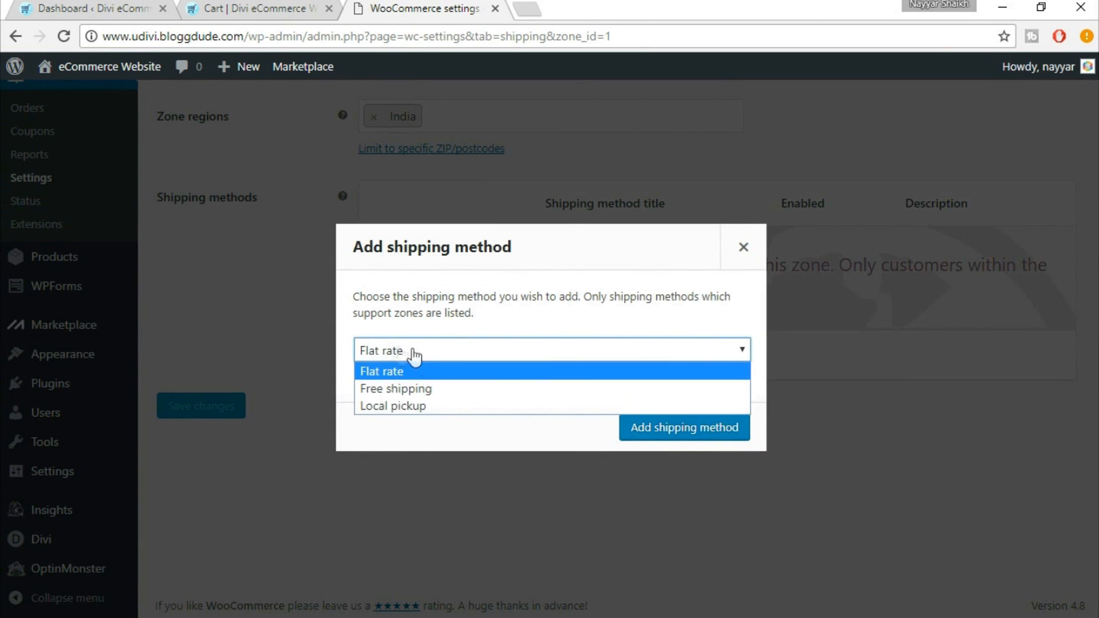
left_click(422, 373)
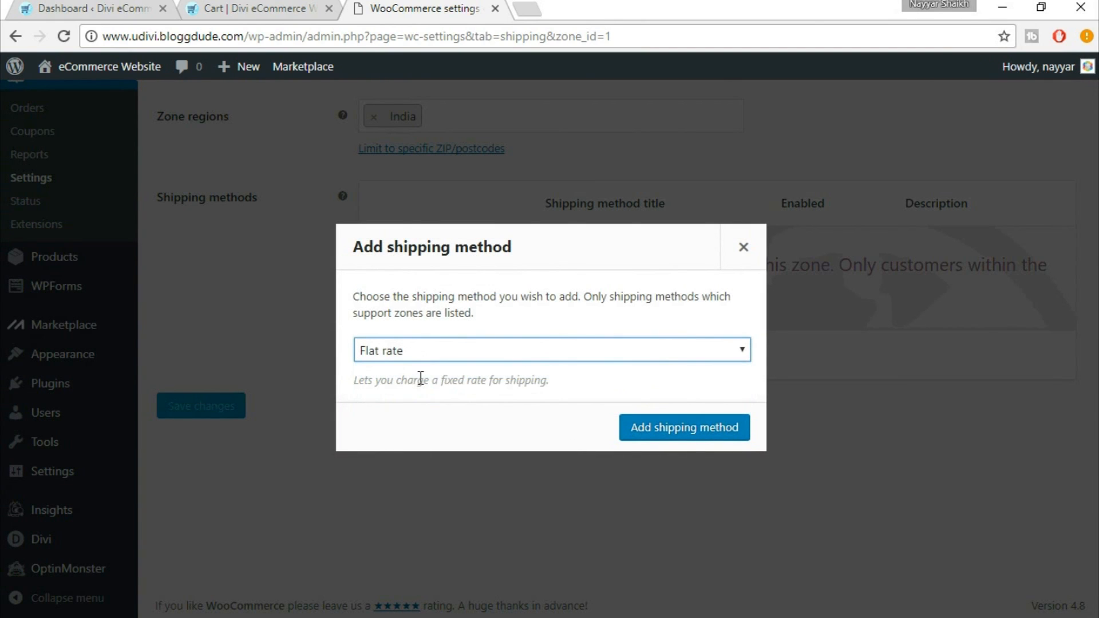
left_click(681, 431)
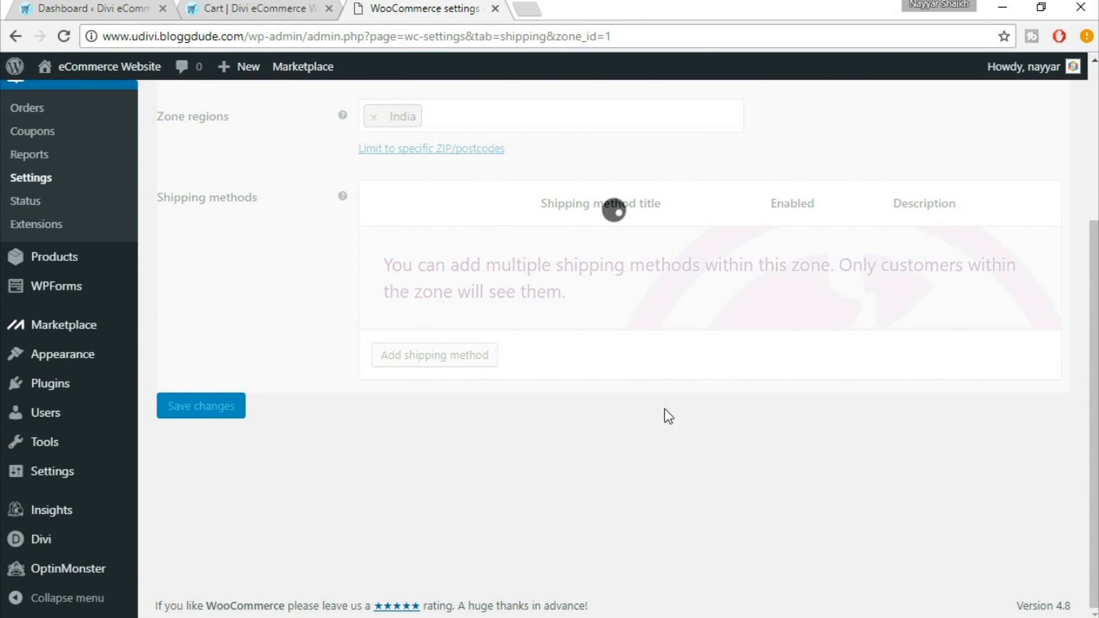
Step: Set the Flat rate shipping method's cost to 2 in the India zone and save it
scroll(619, 320, "up", 3)
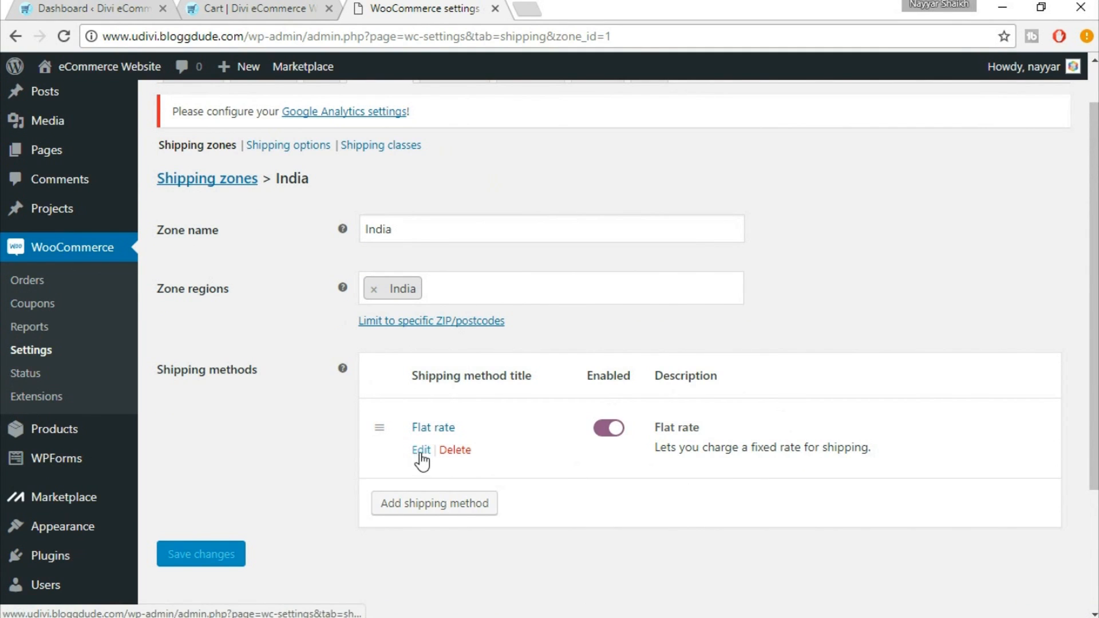
left_click(424, 453)
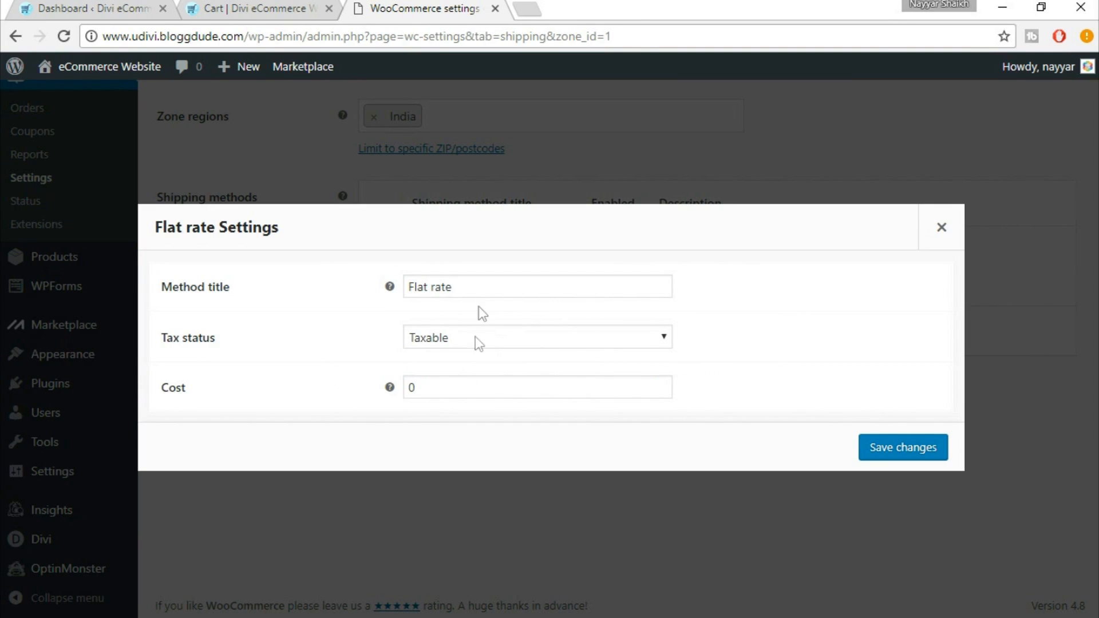
left_click(407, 390)
double_click(407, 390)
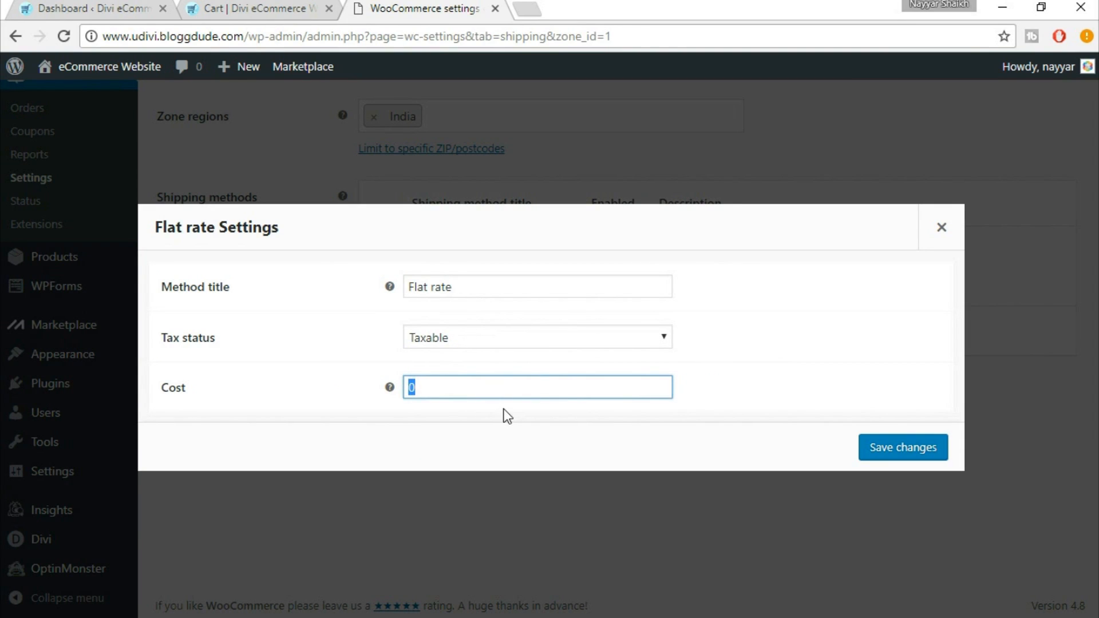
type("2")
left_click(903, 452)
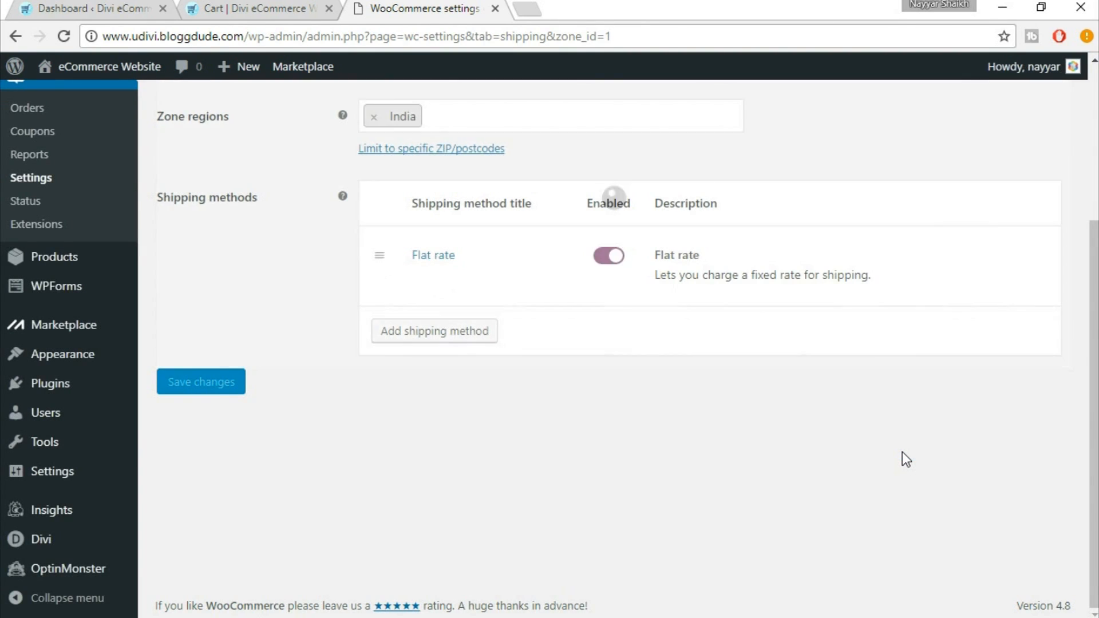
Step: Open the shipping options, and try the shipping calculator on the reference site's cart page with India and Maharashtra
scroll(800, 417, "up", 4)
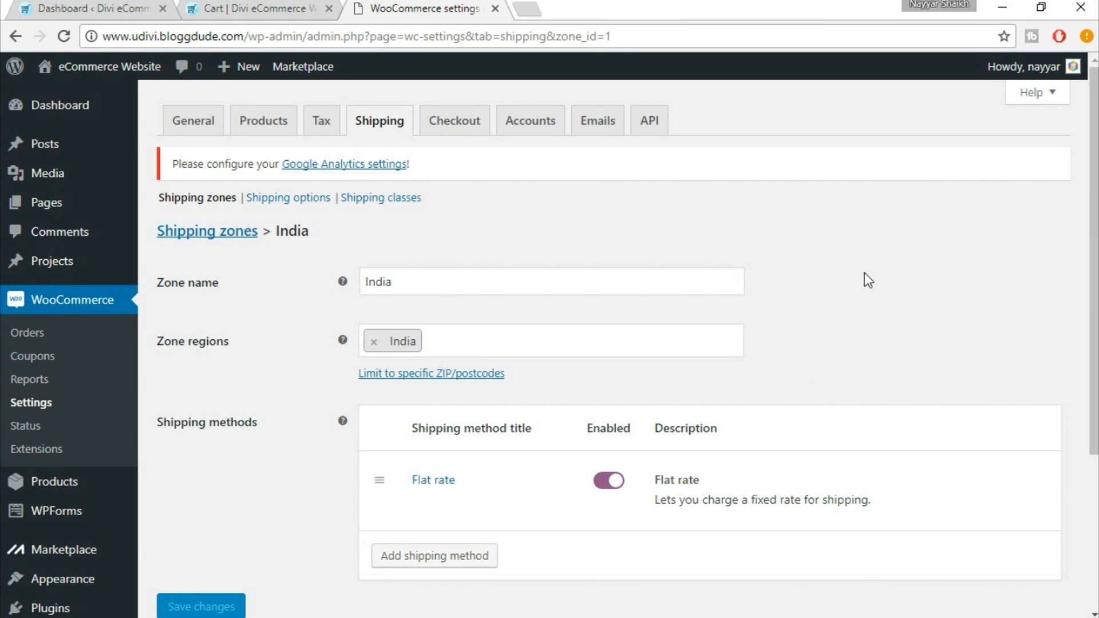
left_click(309, 205)
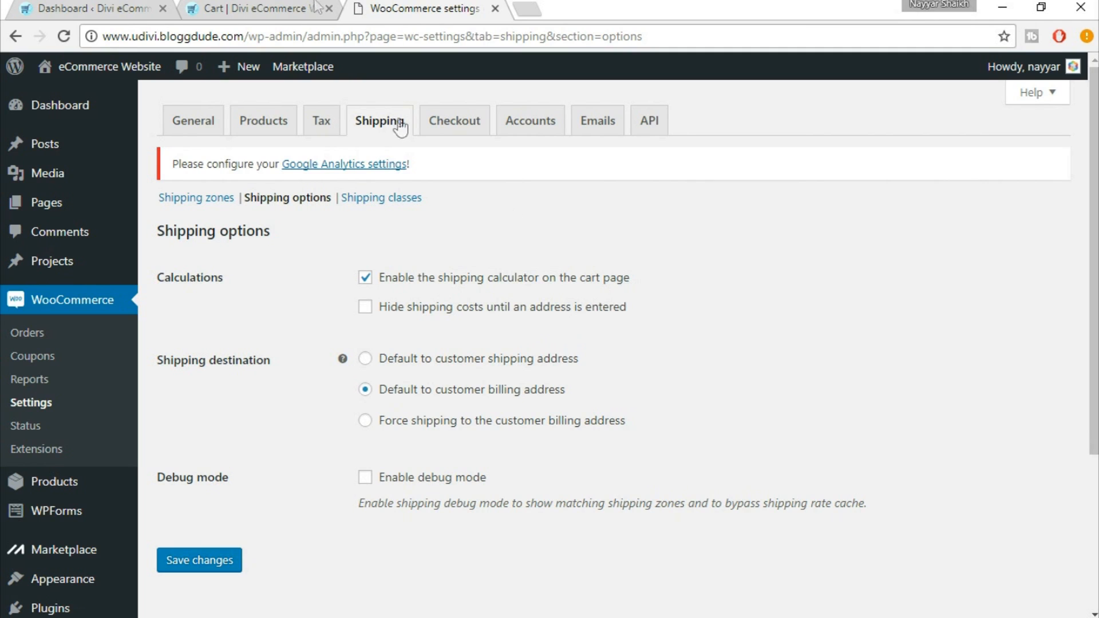
left_click(288, 7)
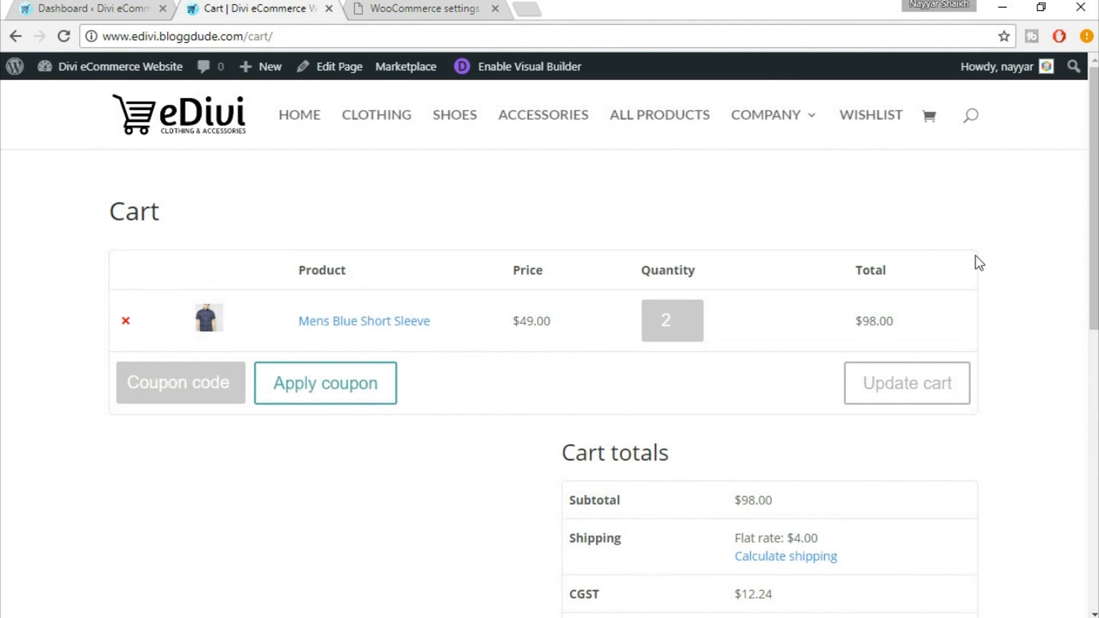
scroll(976, 255, "down", 3)
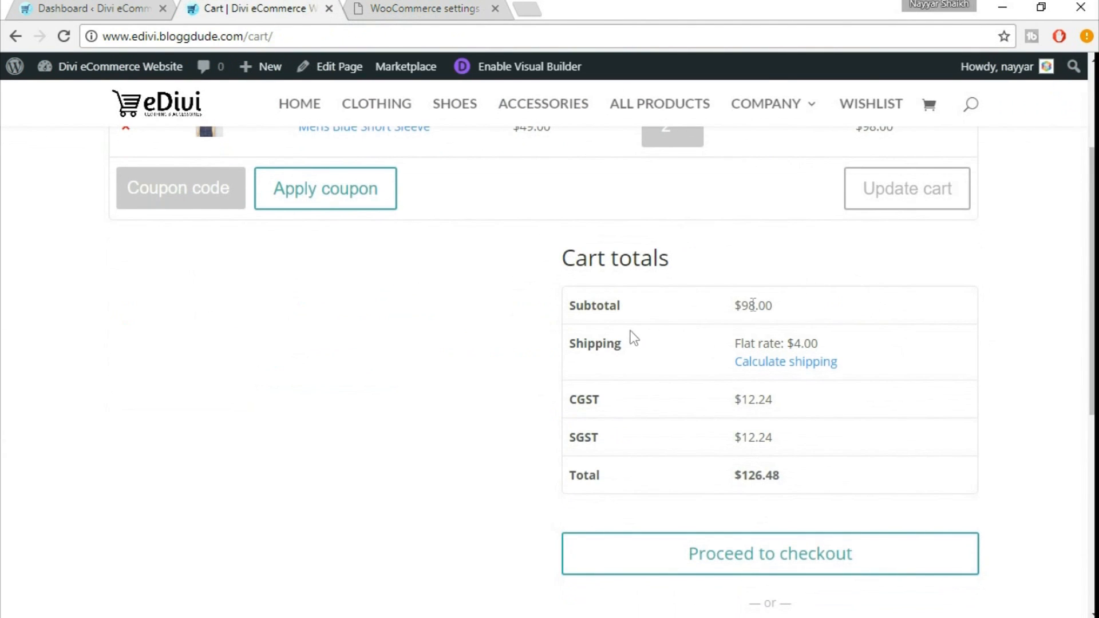
left_click(784, 362)
scroll(813, 329, "down", 2)
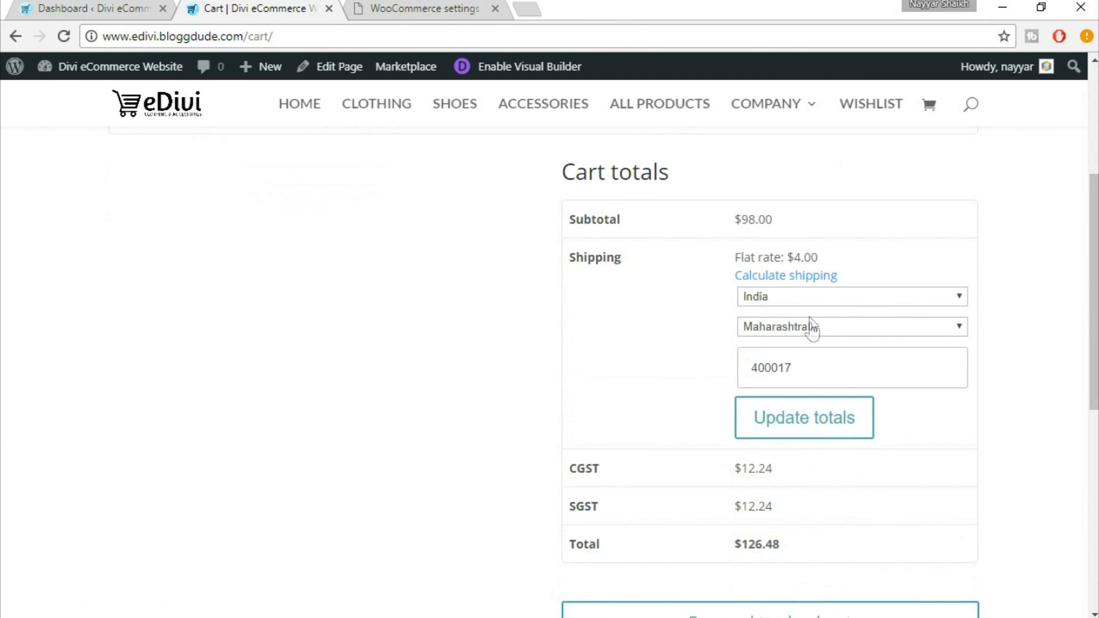
left_click(845, 422)
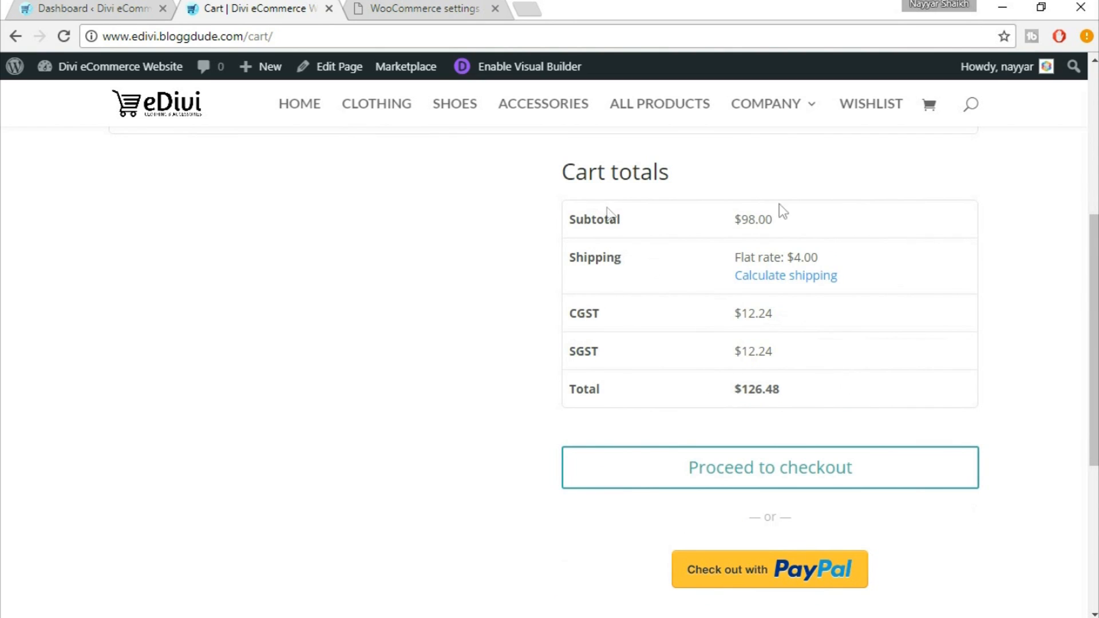
Step: Return to the new site's shipping options, set the shipping destination to Default to customer shipping address, and save
left_click(451, 10)
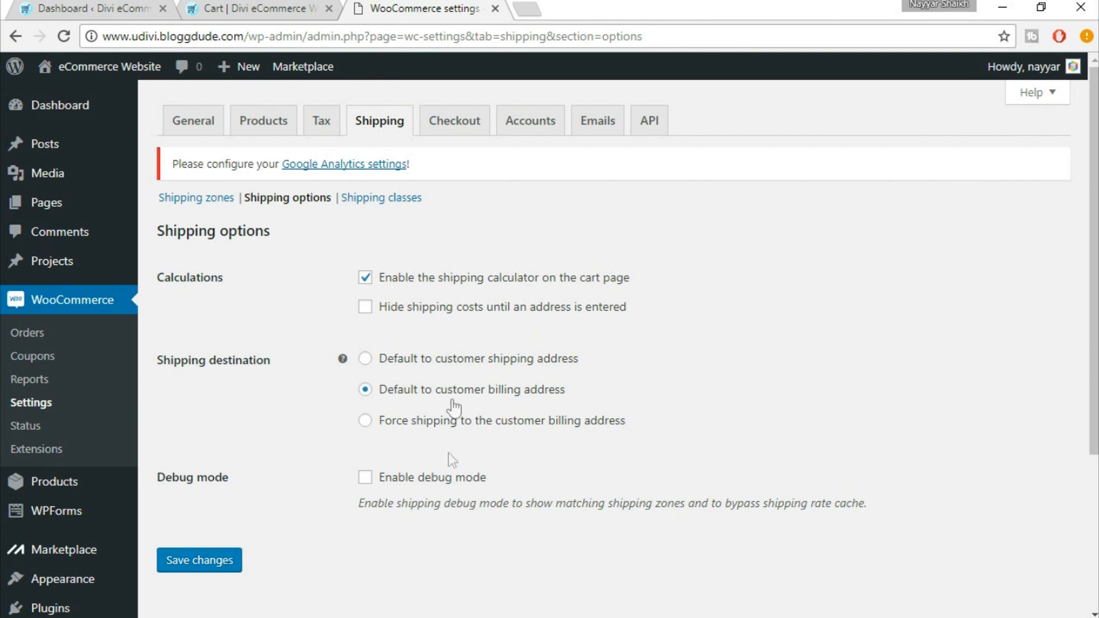
left_click(478, 369)
scroll(287, 486, "down", 1)
left_click(208, 470)
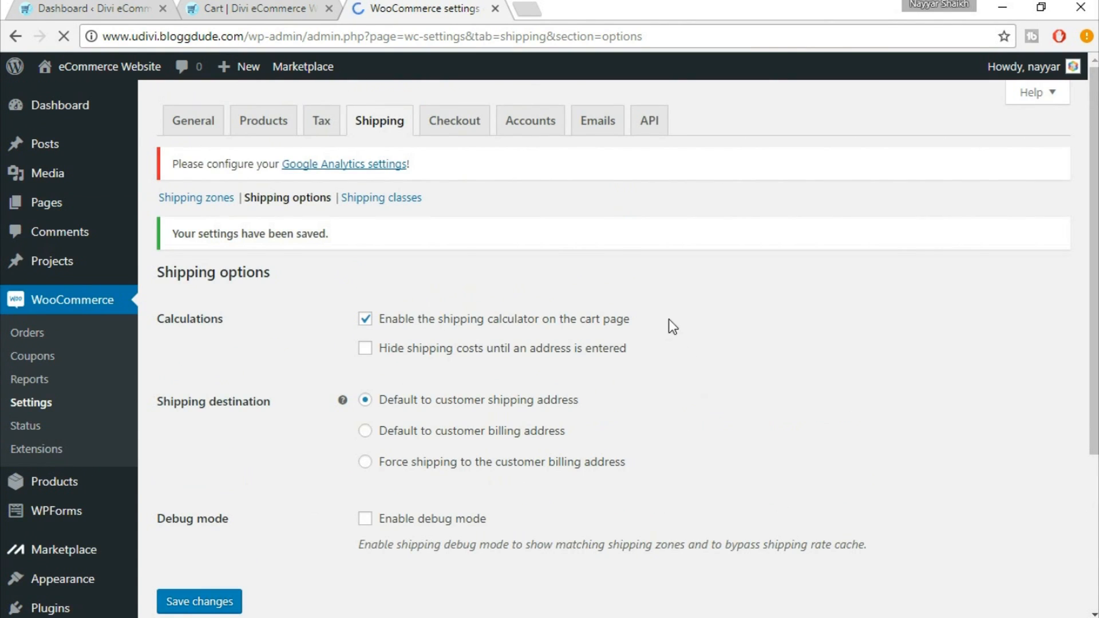
Step: Add and save a shipping class named Bulky with slug bulky and description "Products over 50kg"
left_click(395, 201)
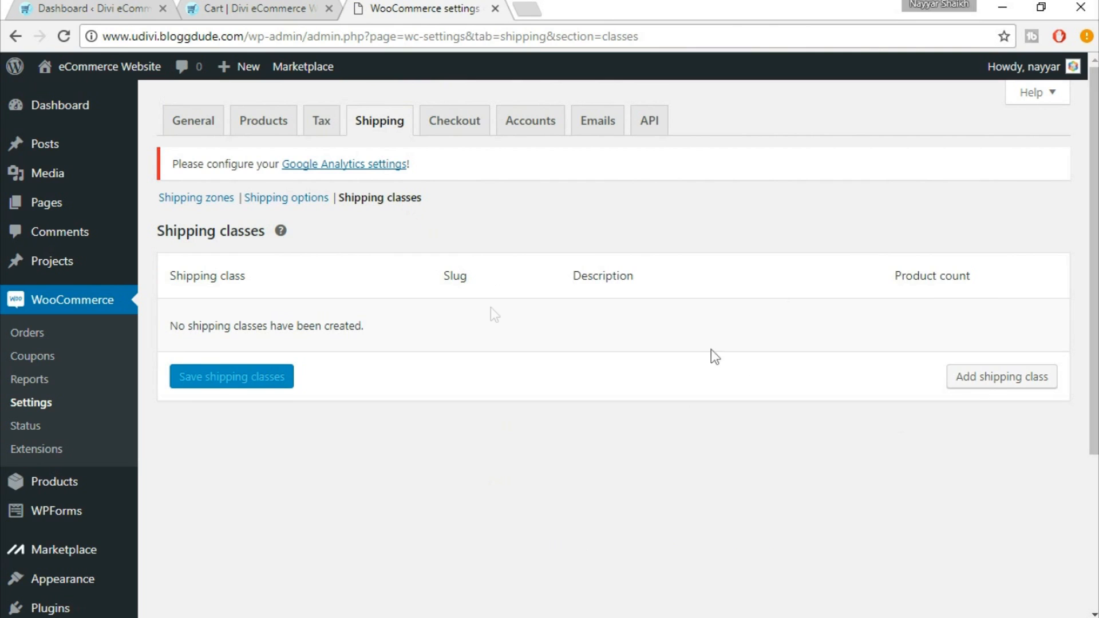
left_click(997, 378)
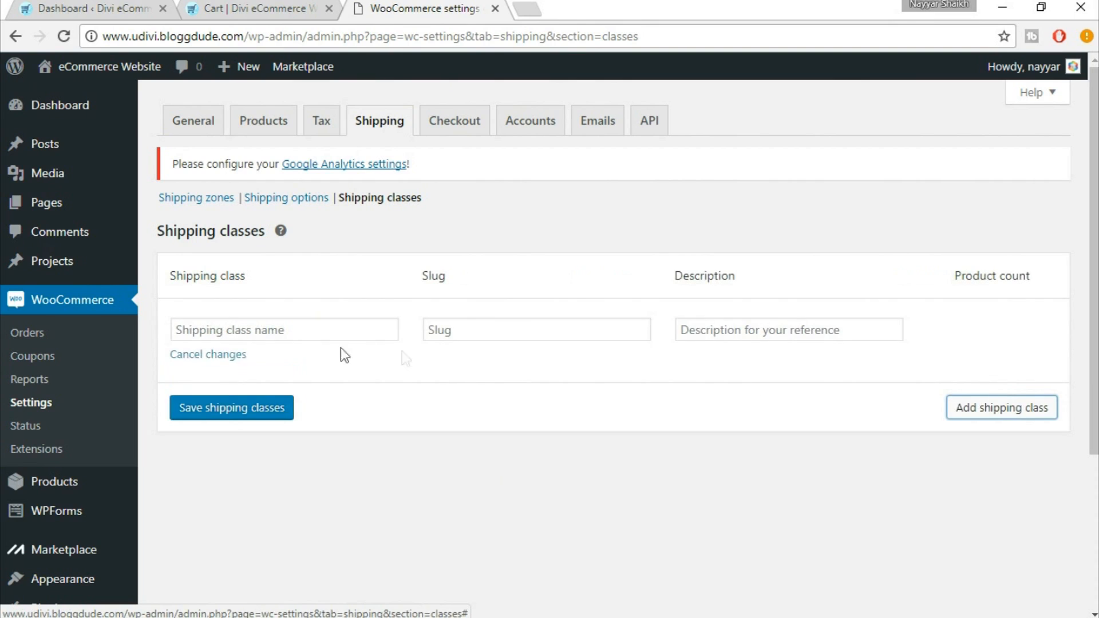
left_click(295, 332)
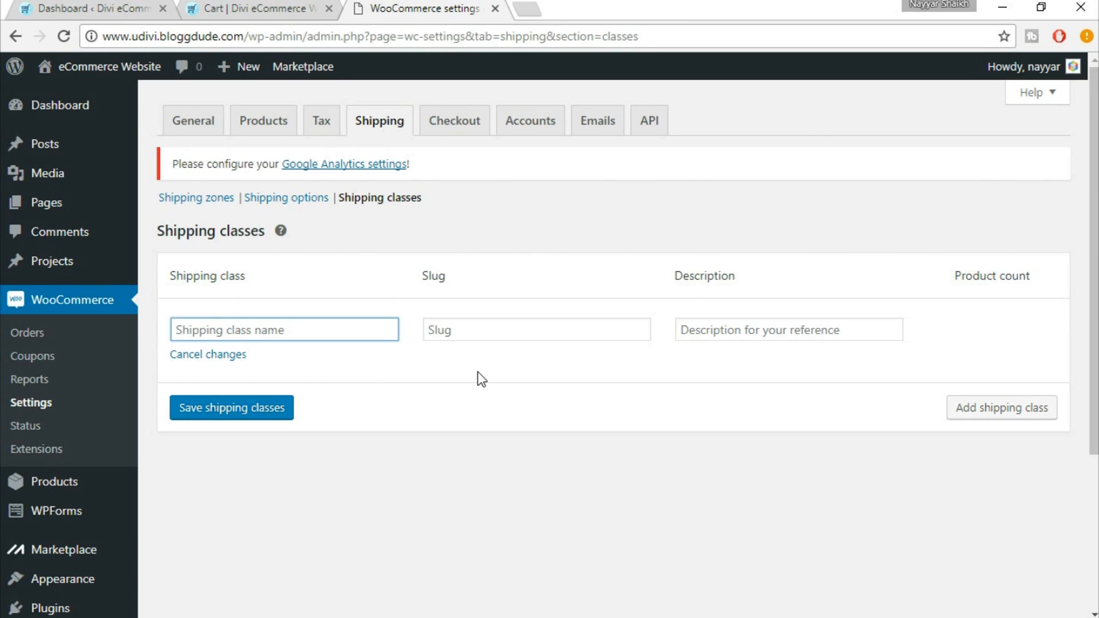
type("Bulky")
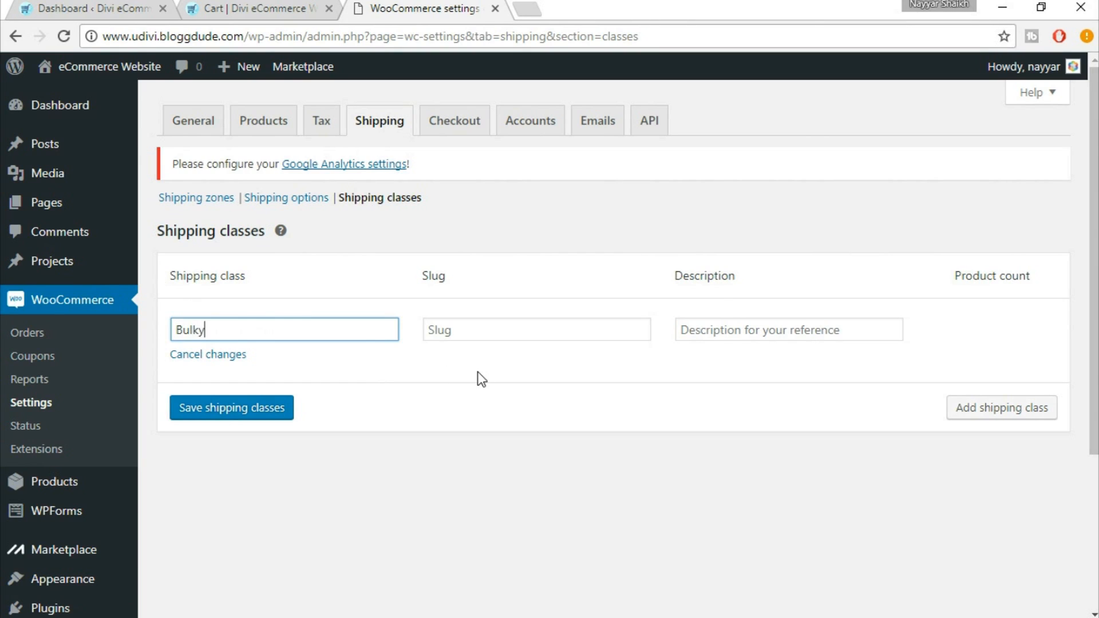
left_click(448, 335)
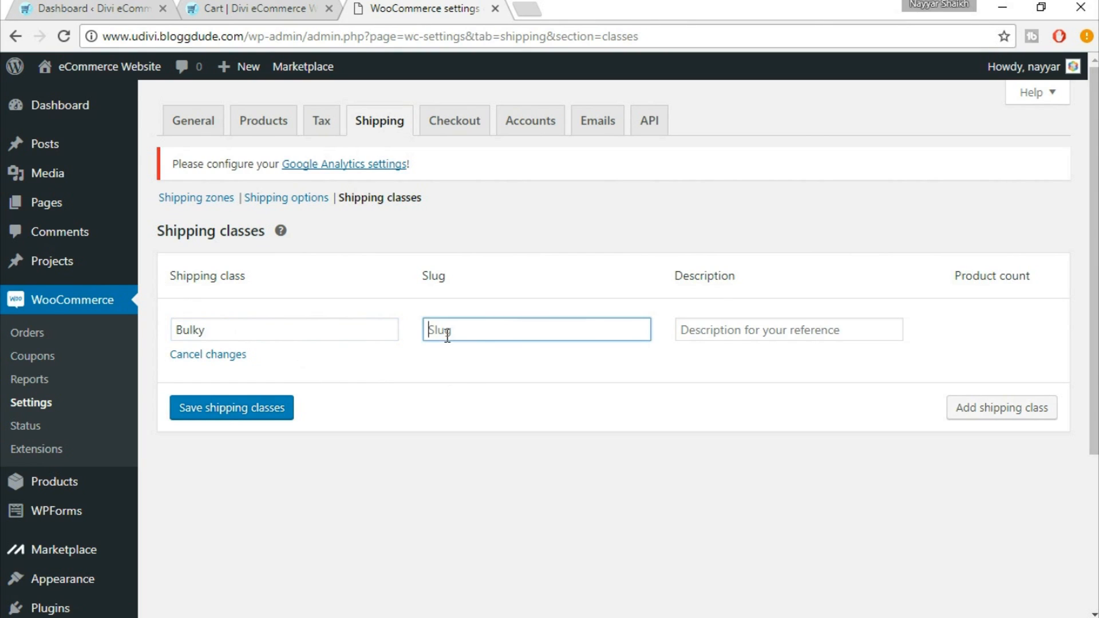
type("bulky")
left_click(749, 327)
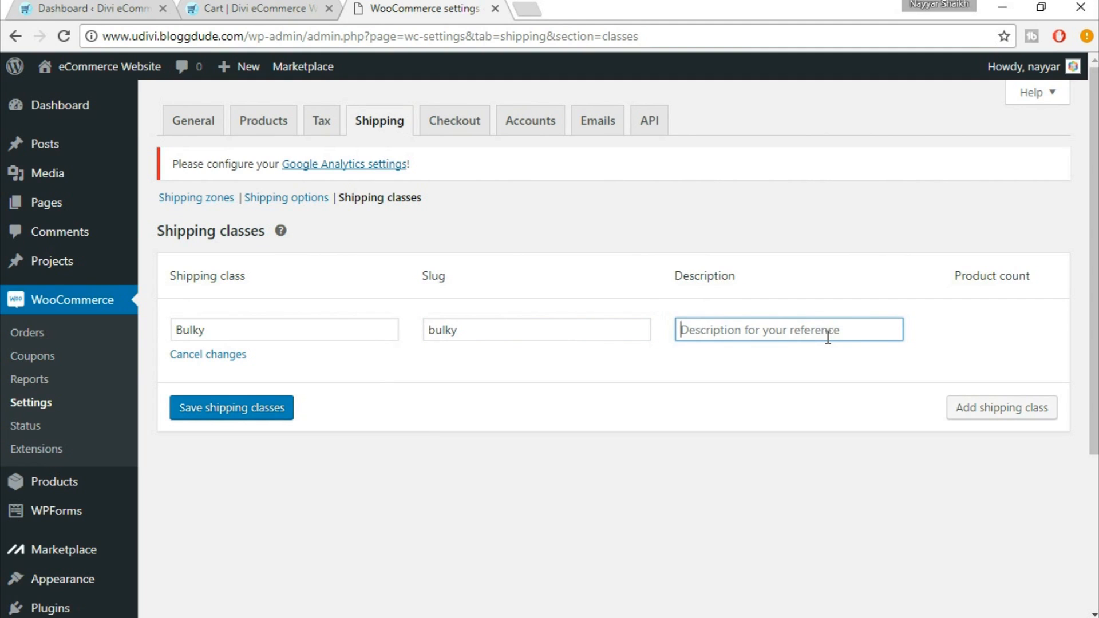
type("Products ")
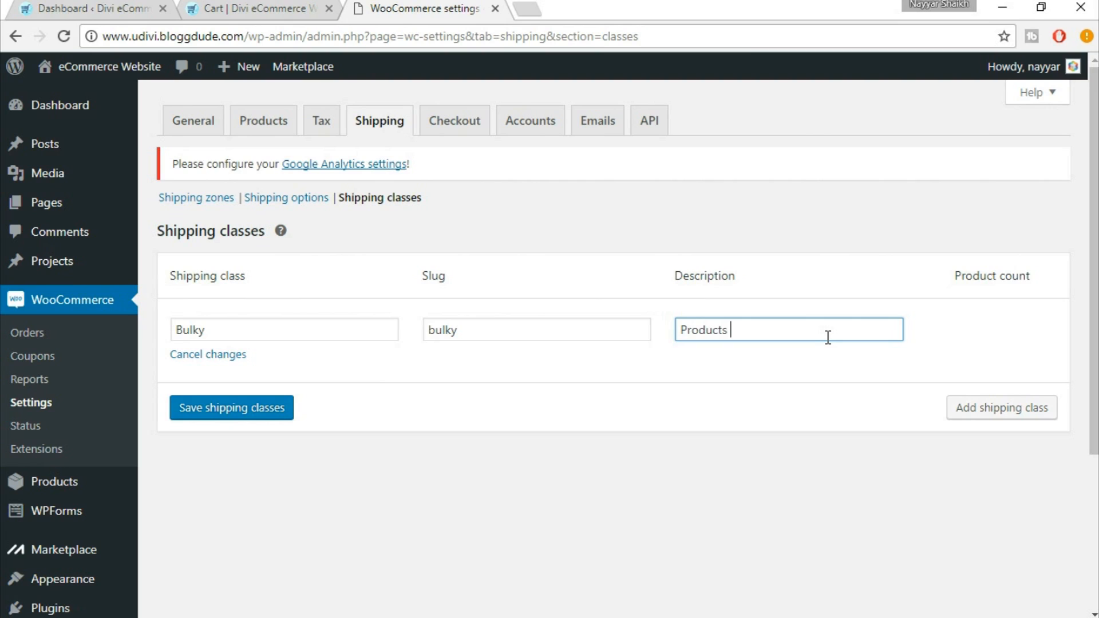
type("over 50kg")
left_click(235, 417)
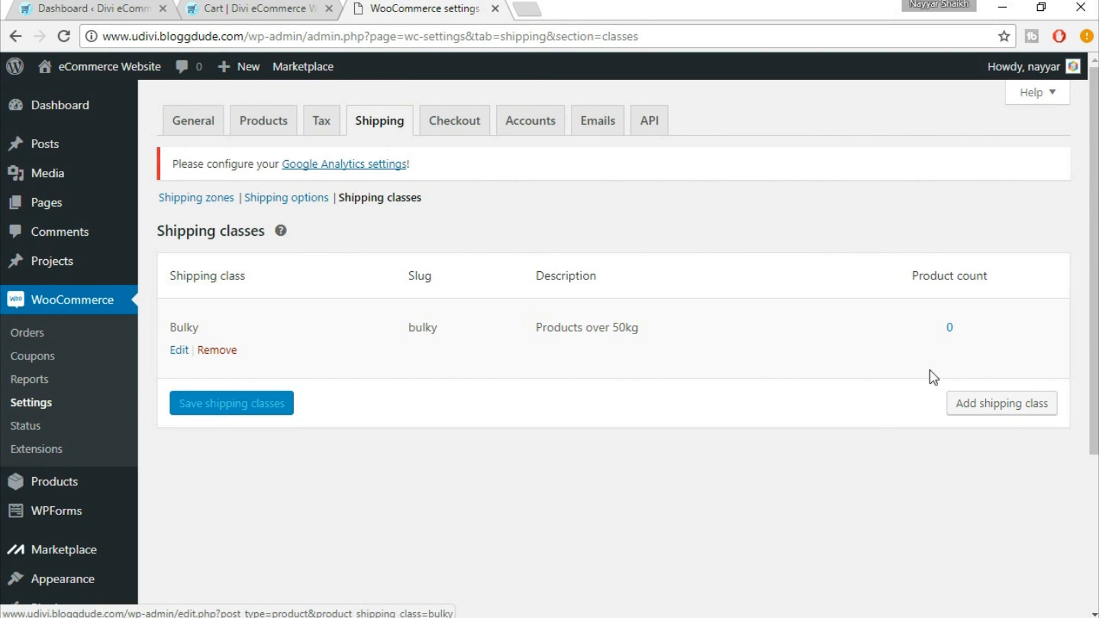
Step: Open the shipping classes in the reference site's WooCommerce settings and examine the Bulky class's description and assigned products
left_click(125, 6)
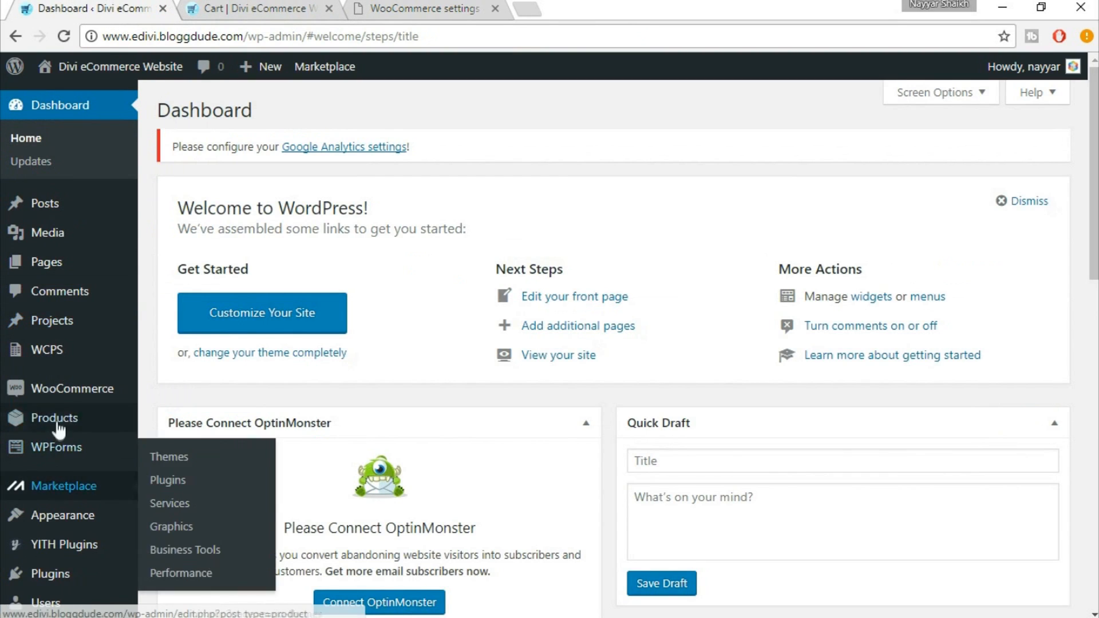
mouse_move(59, 399)
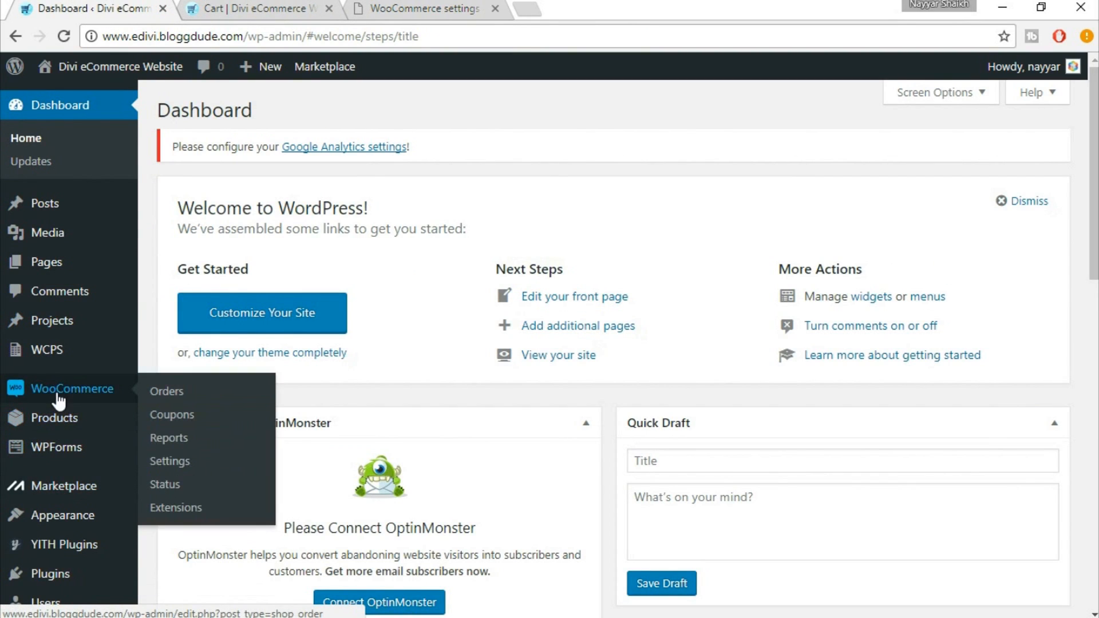
left_click(173, 465)
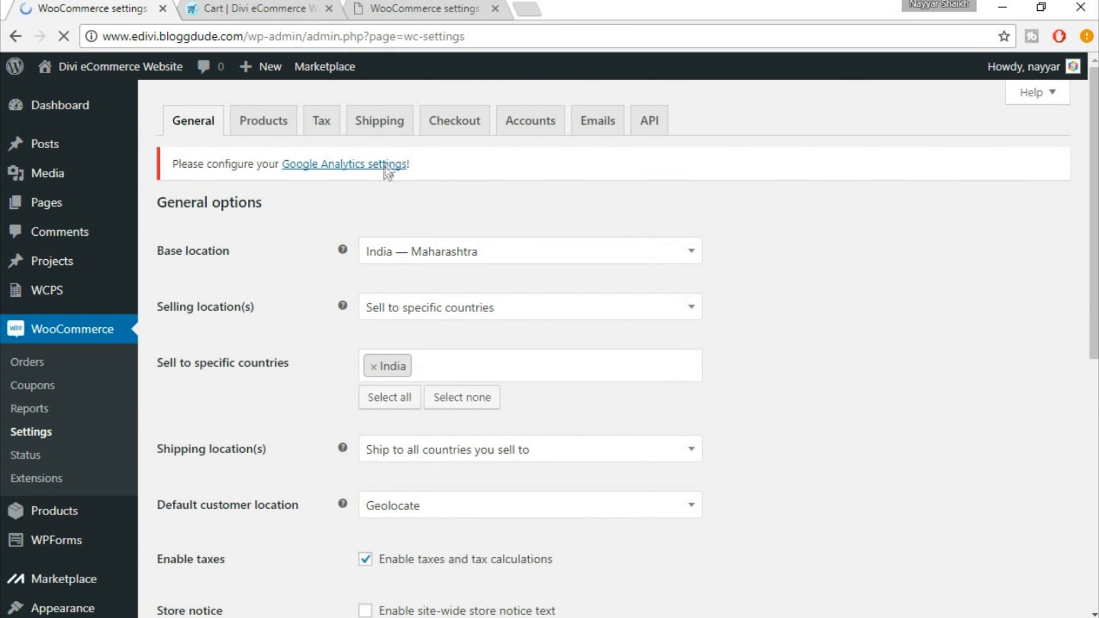
left_click(385, 130)
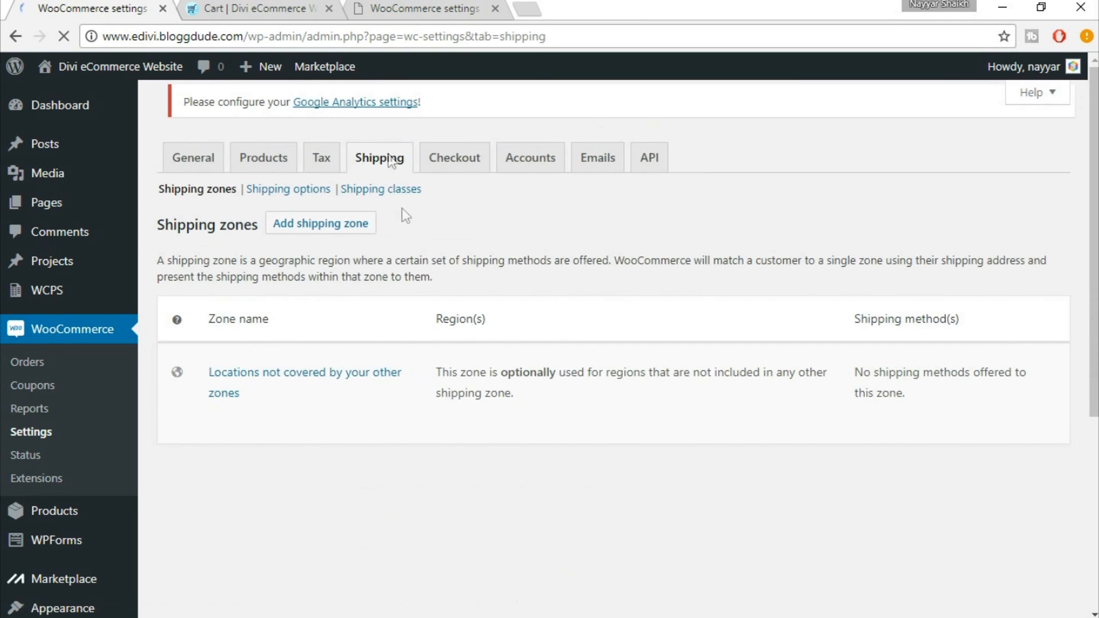
left_click(397, 198)
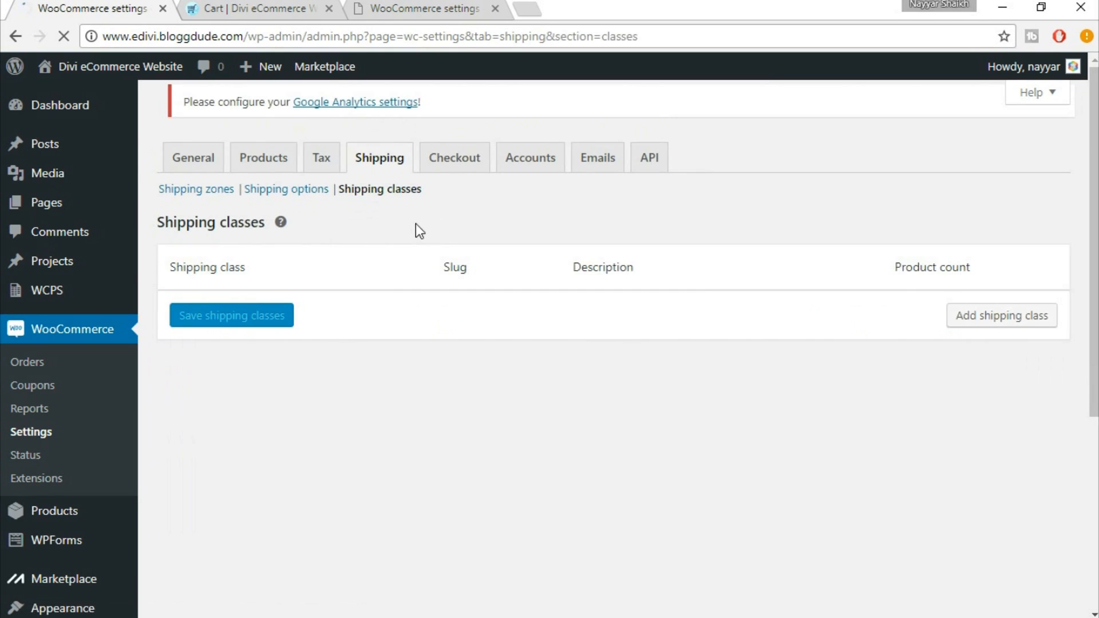
mouse_move(209, 353)
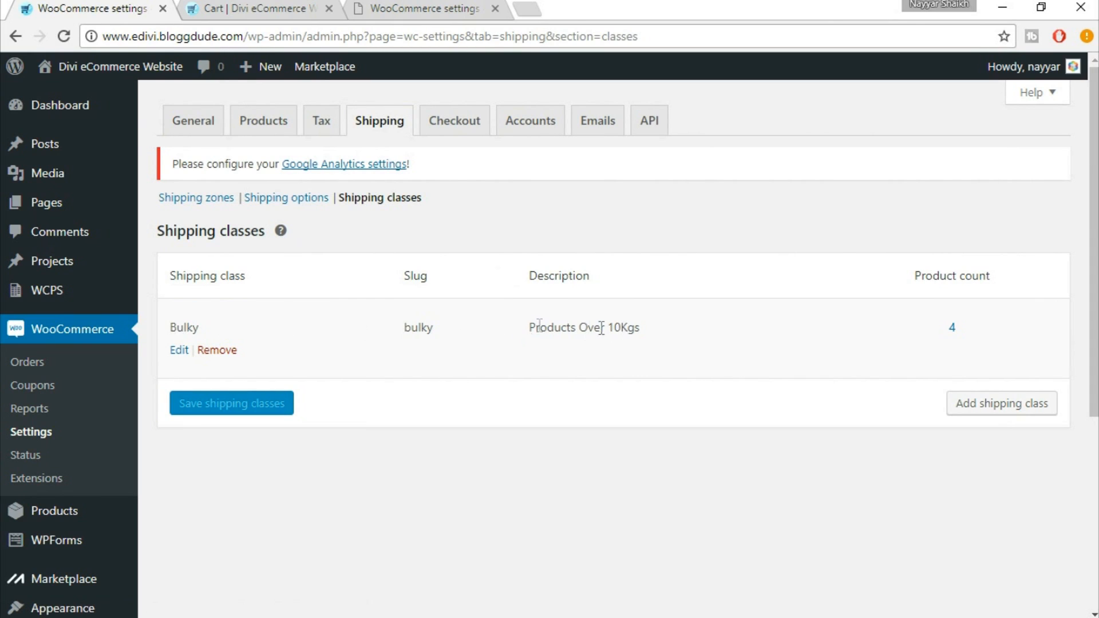
left_click_drag(527, 327, 658, 332)
left_click(641, 335)
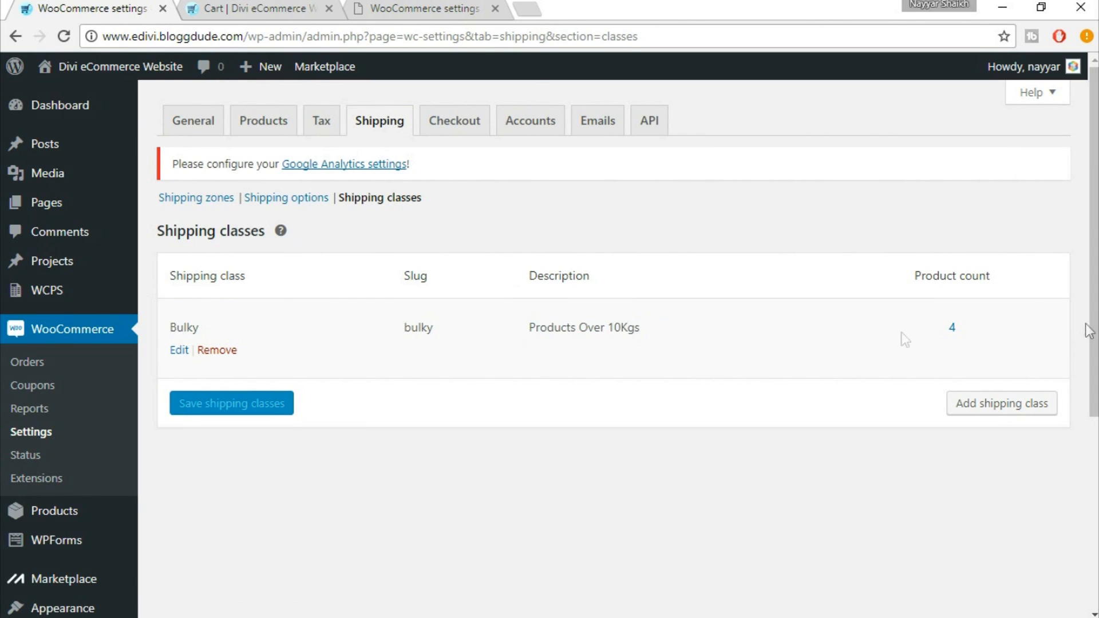
left_click(955, 328)
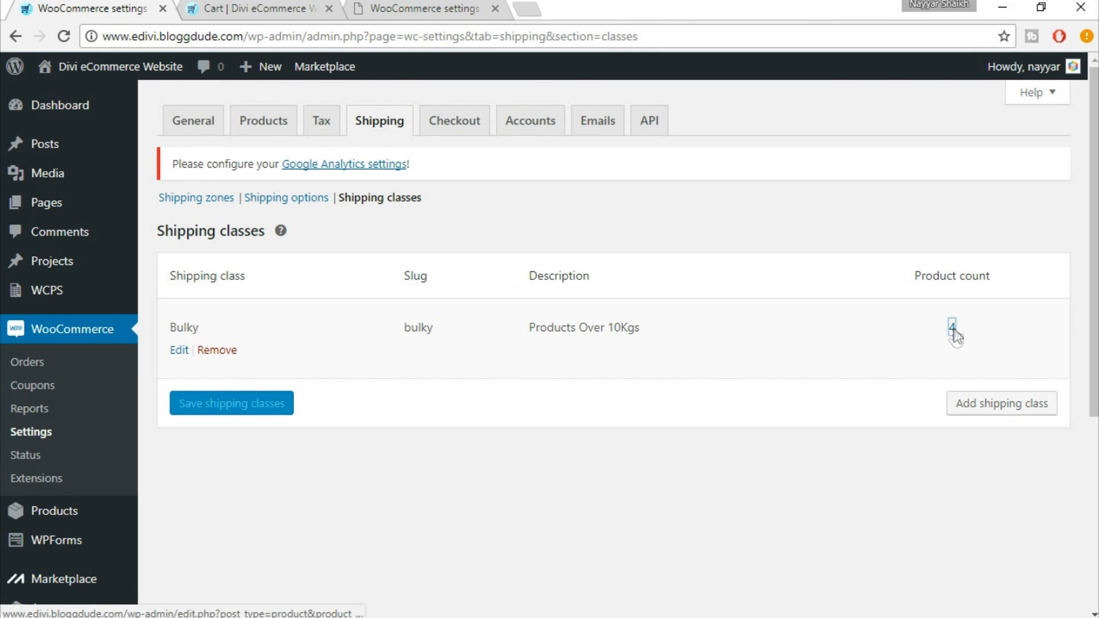